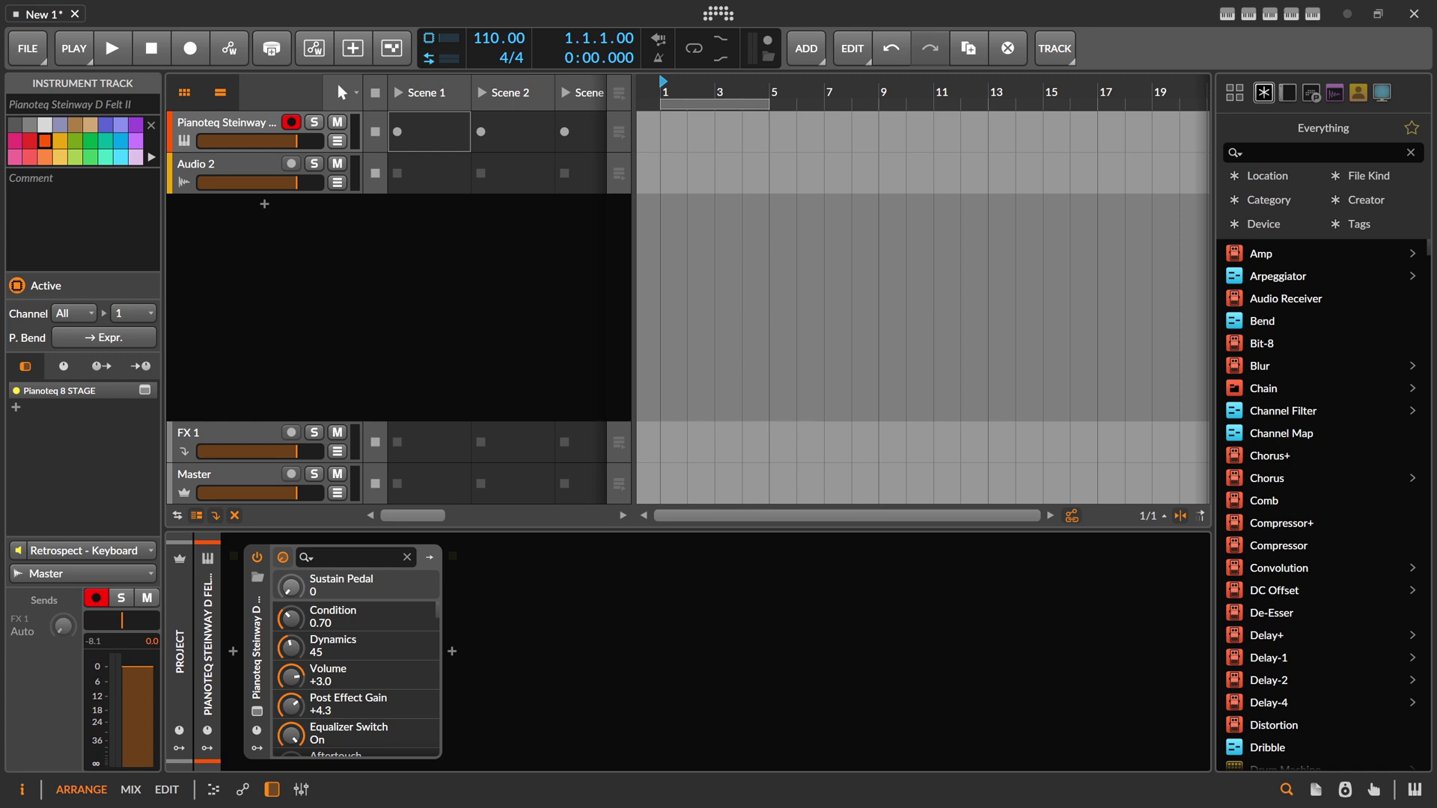
Step: Open the Pianoteq plug-in window on the Pianoteq Steinway track, look at the instrument, and close the window
drag(692, 87, 688, 123)
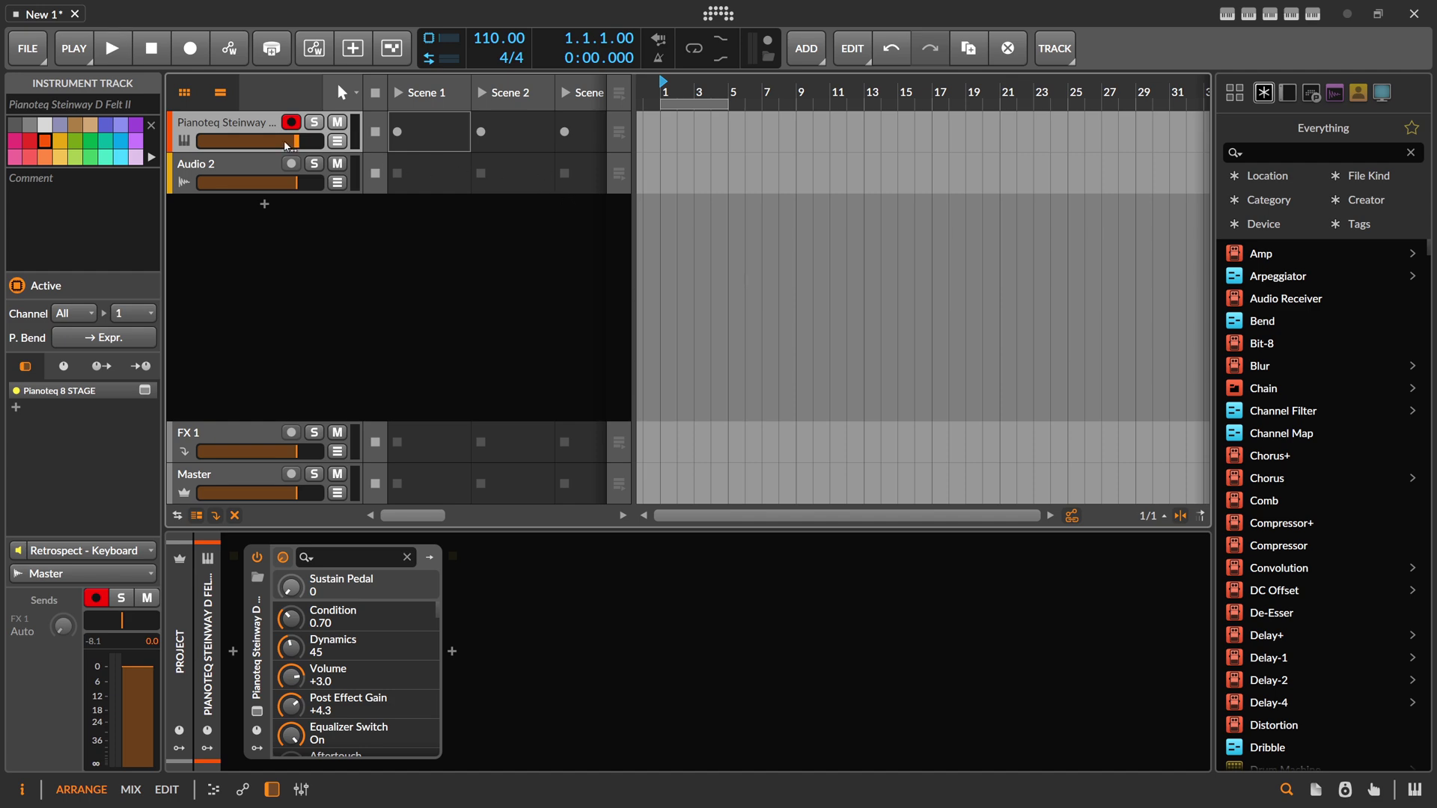
click(243, 169)
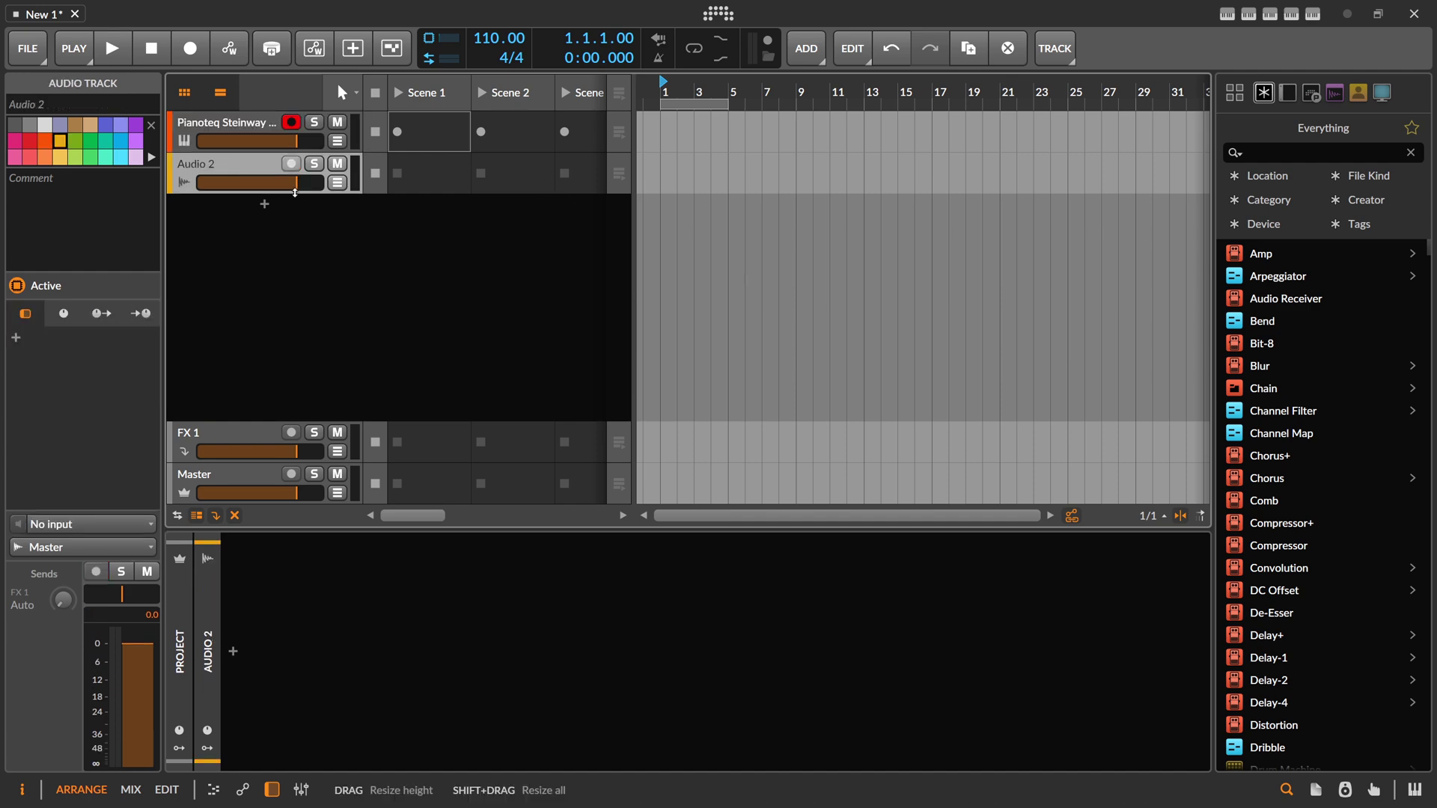
click(225, 127)
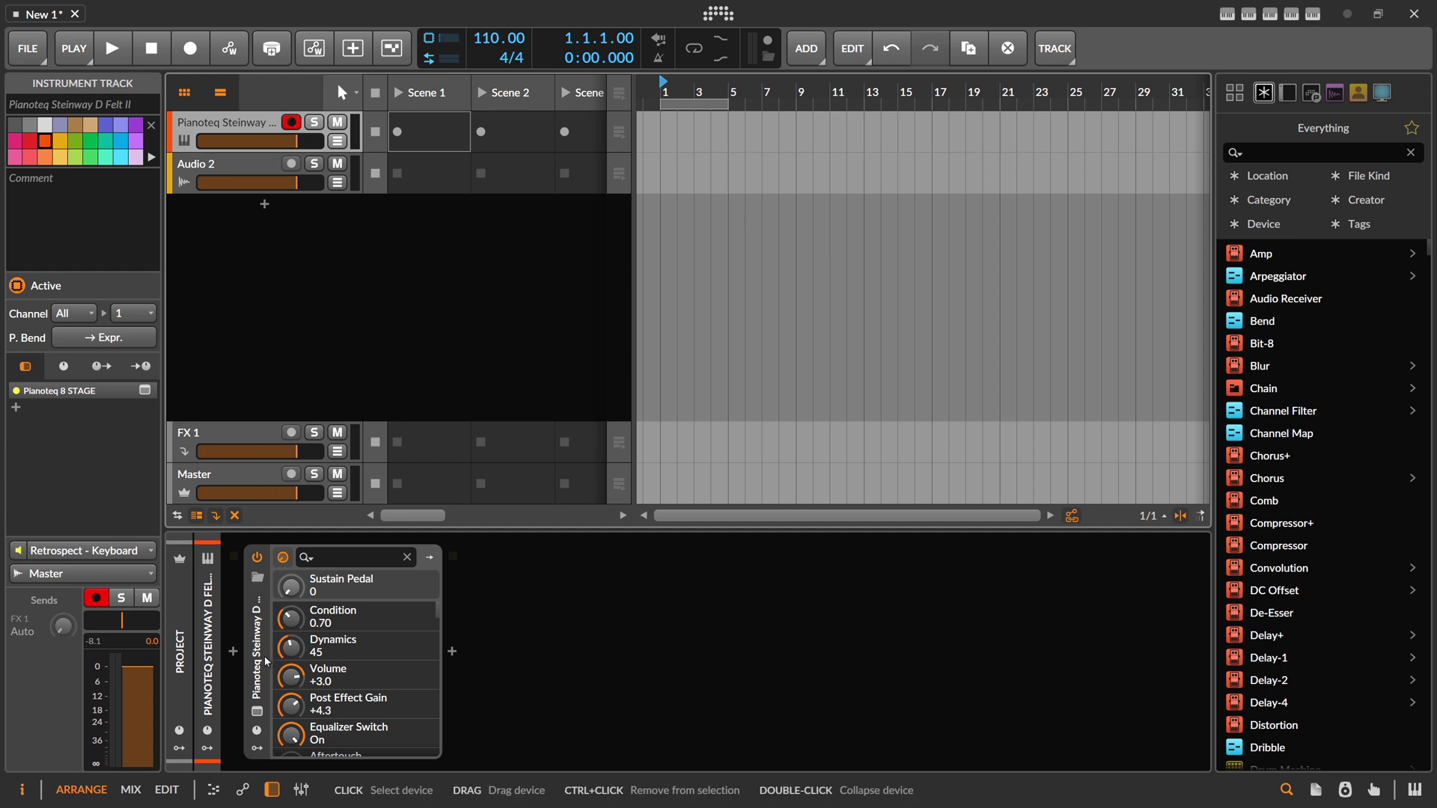
click(263, 690)
click(257, 711)
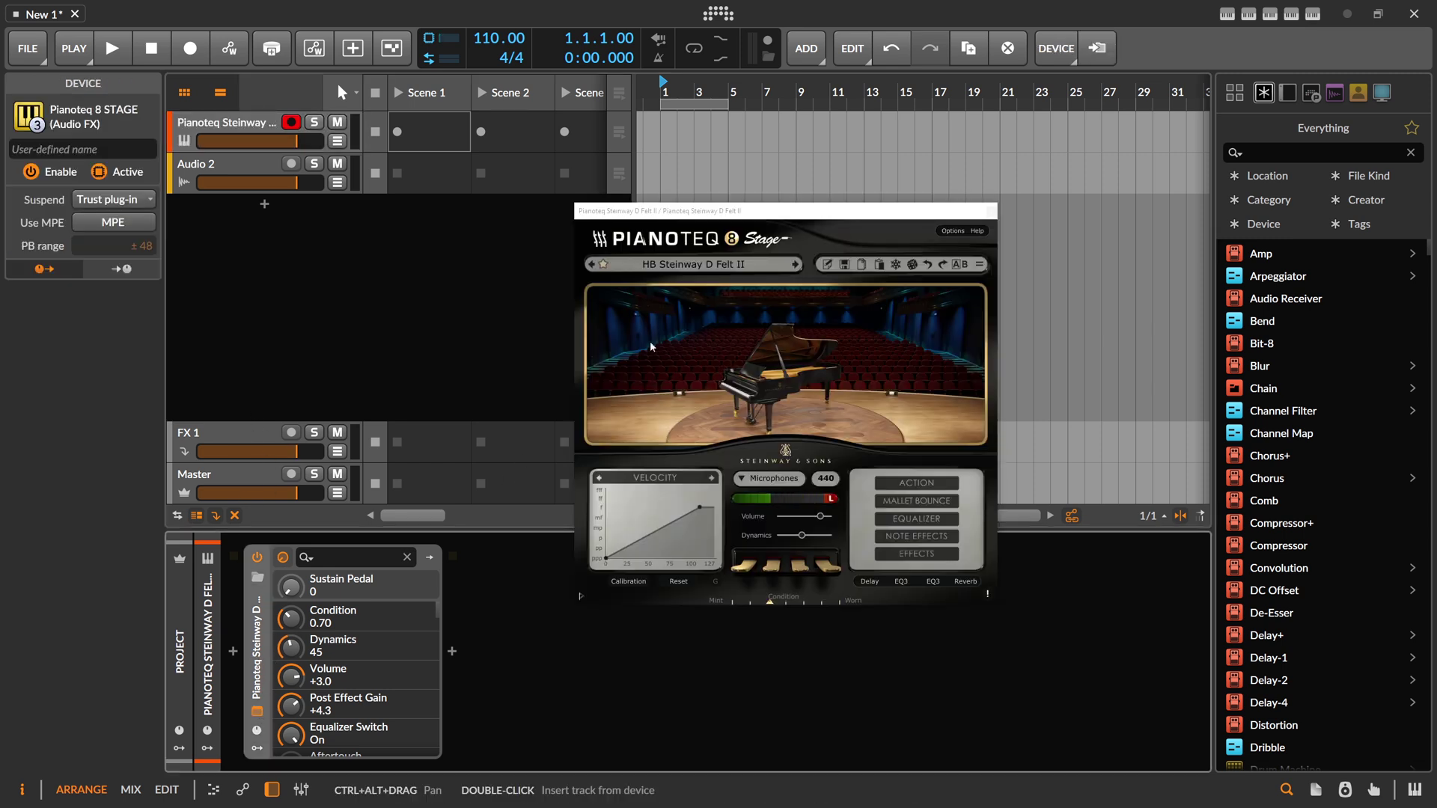
click(991, 213)
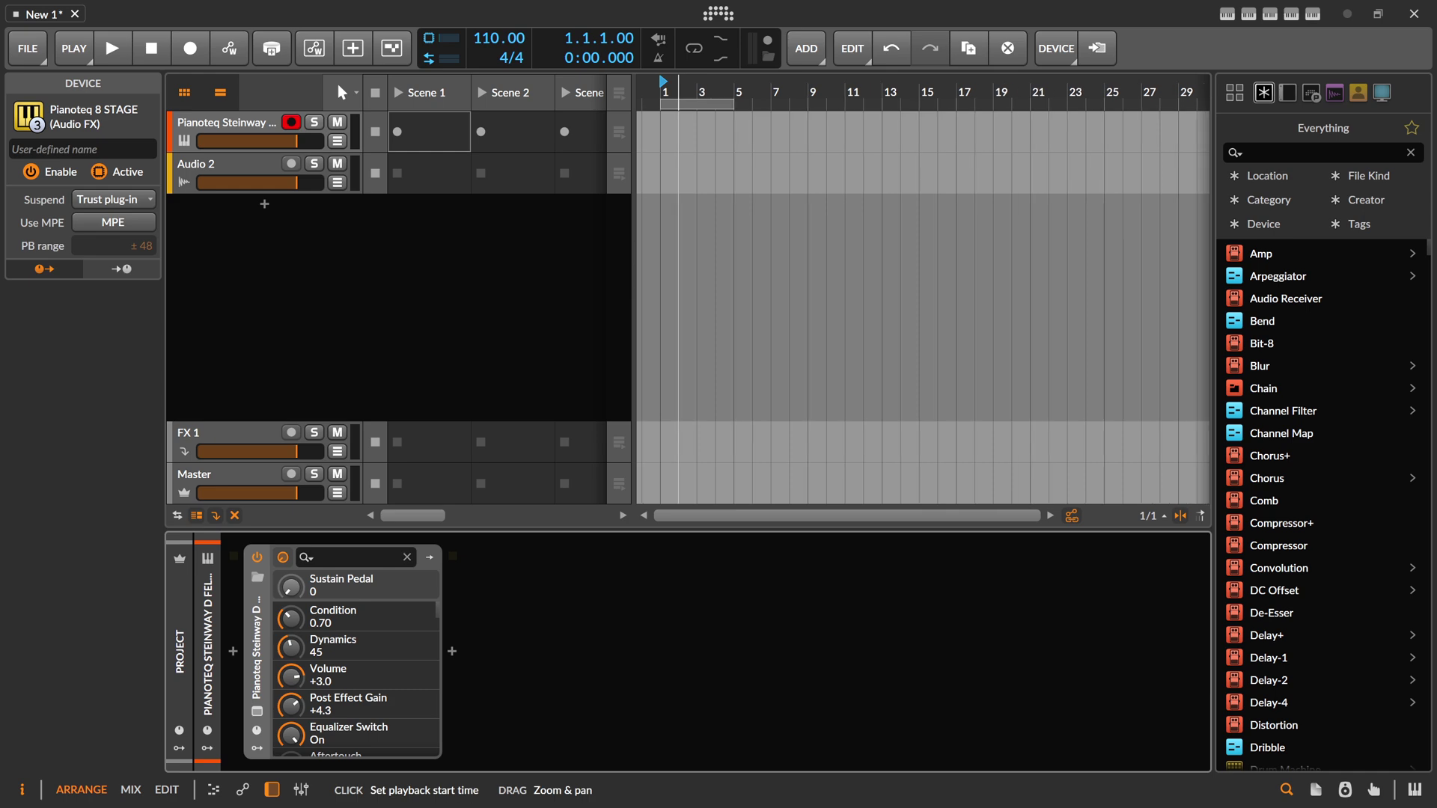
click(235, 124)
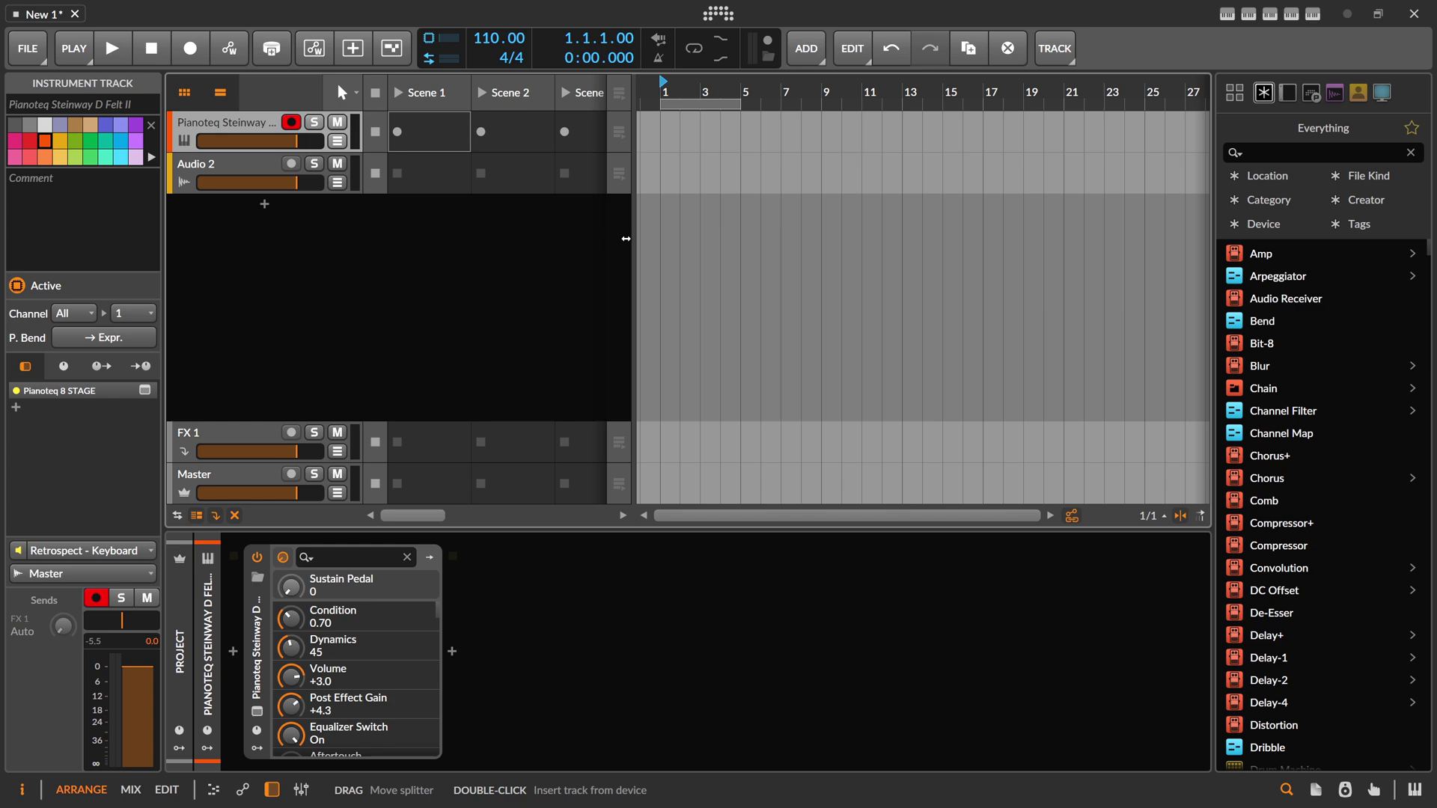
Step: Create an arranger clip on the Pianoteq Steinway track from bar 1 to bar 5 and open it in the note editor
double_click(670, 131)
drag(680, 130, 738, 116)
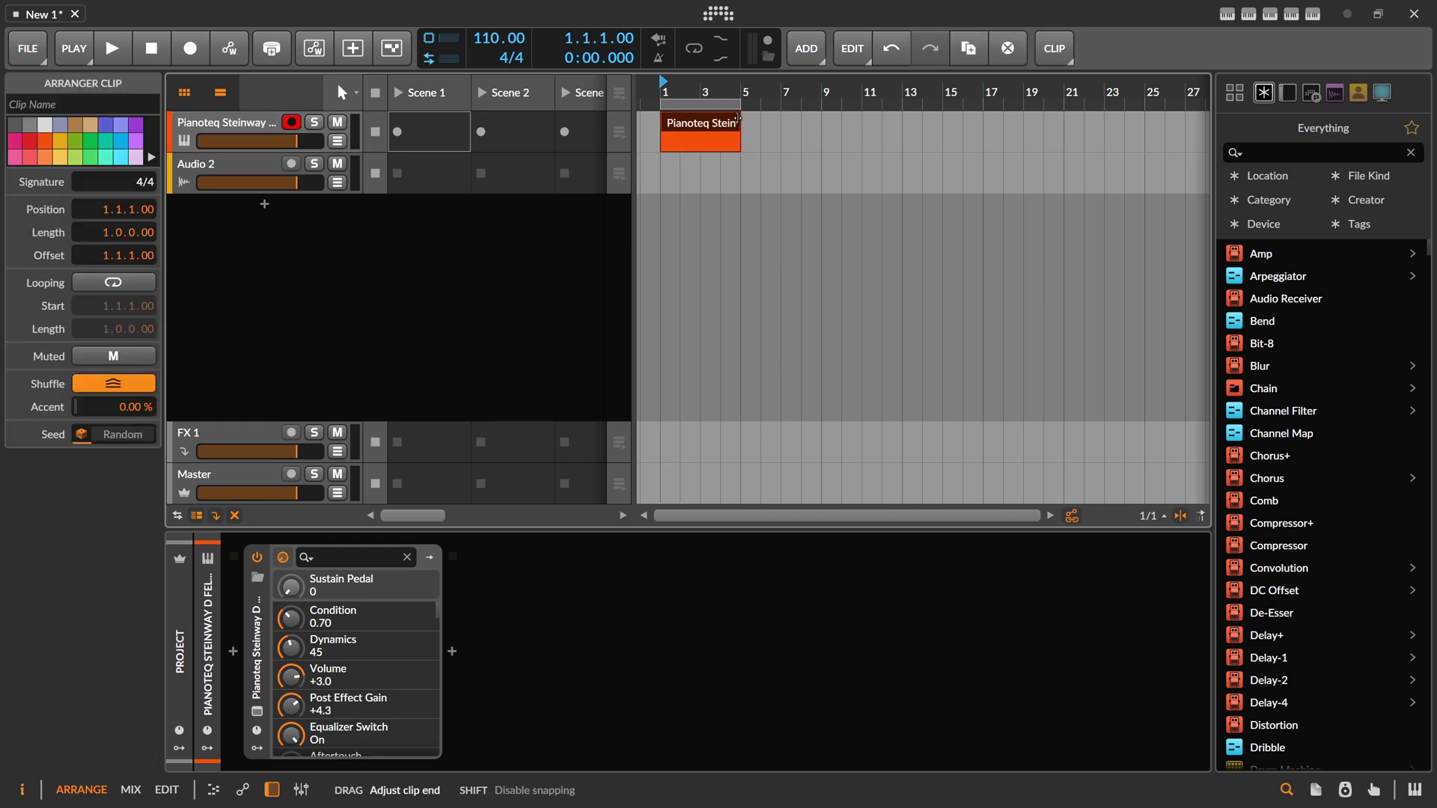
double_click(685, 126)
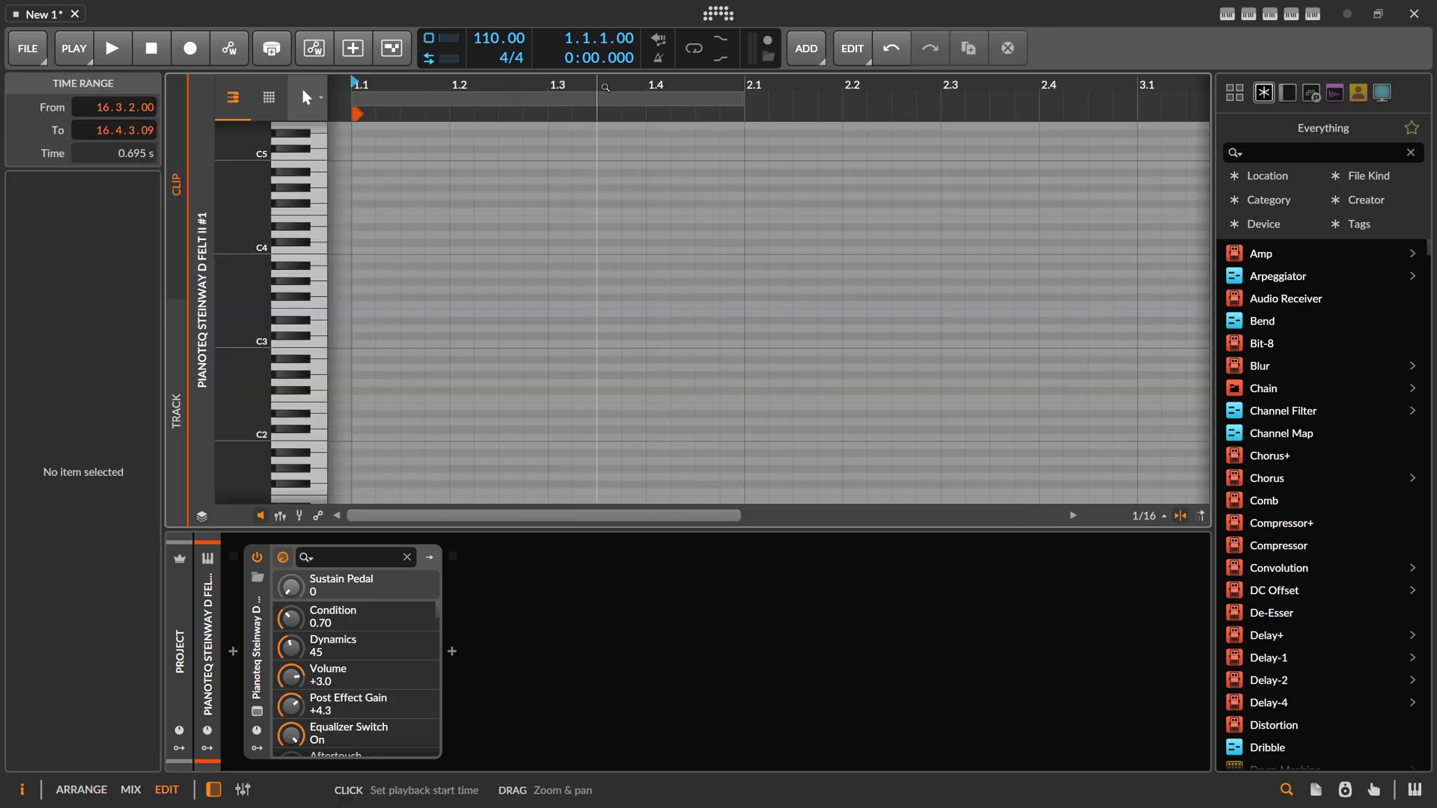
drag(605, 87, 486, 191)
scroll(487, 192, down, 4)
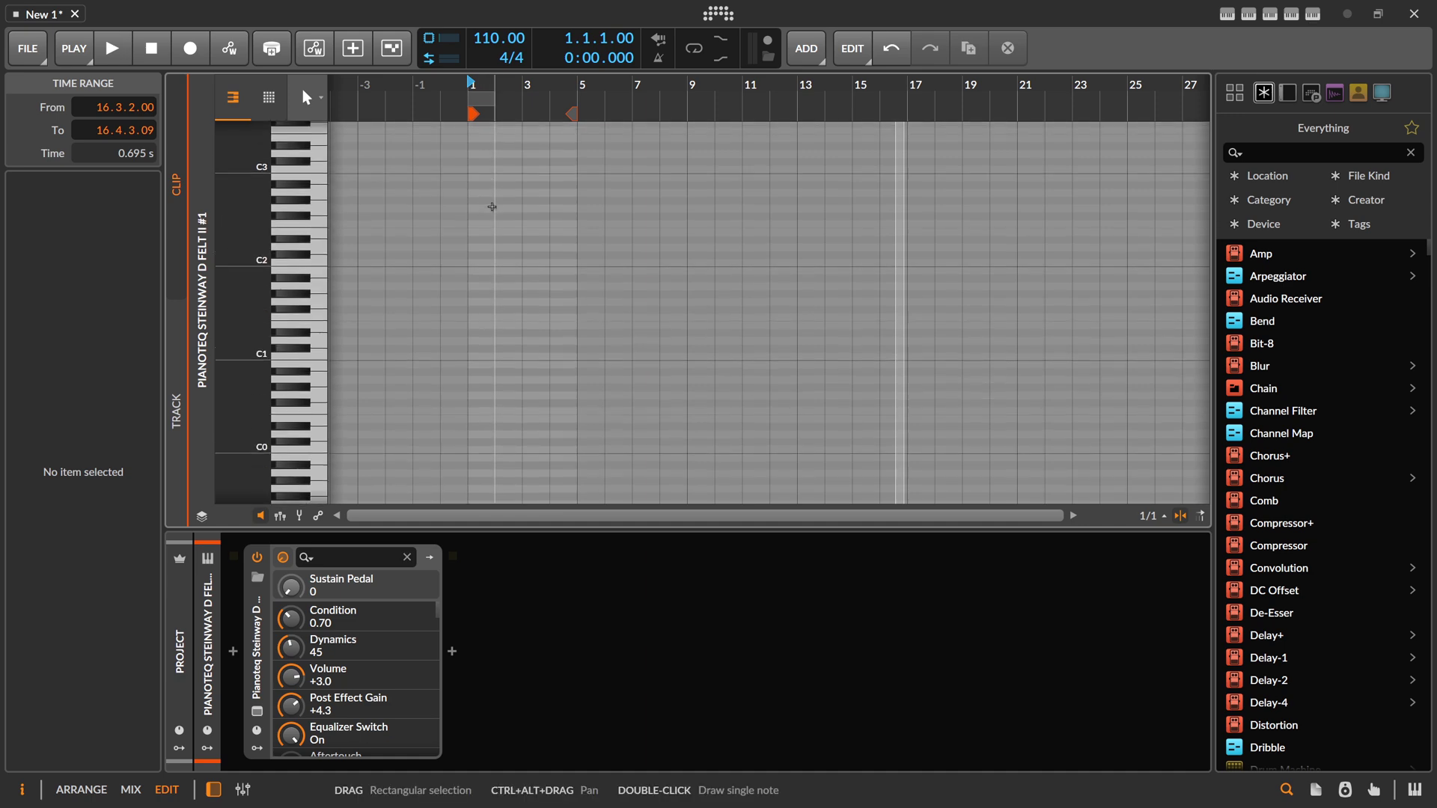
scroll(491, 207, up, 3)
Step: Set Retrospect's clip type to Arranger and repaint the previously played notes into the clip
click(1314, 13)
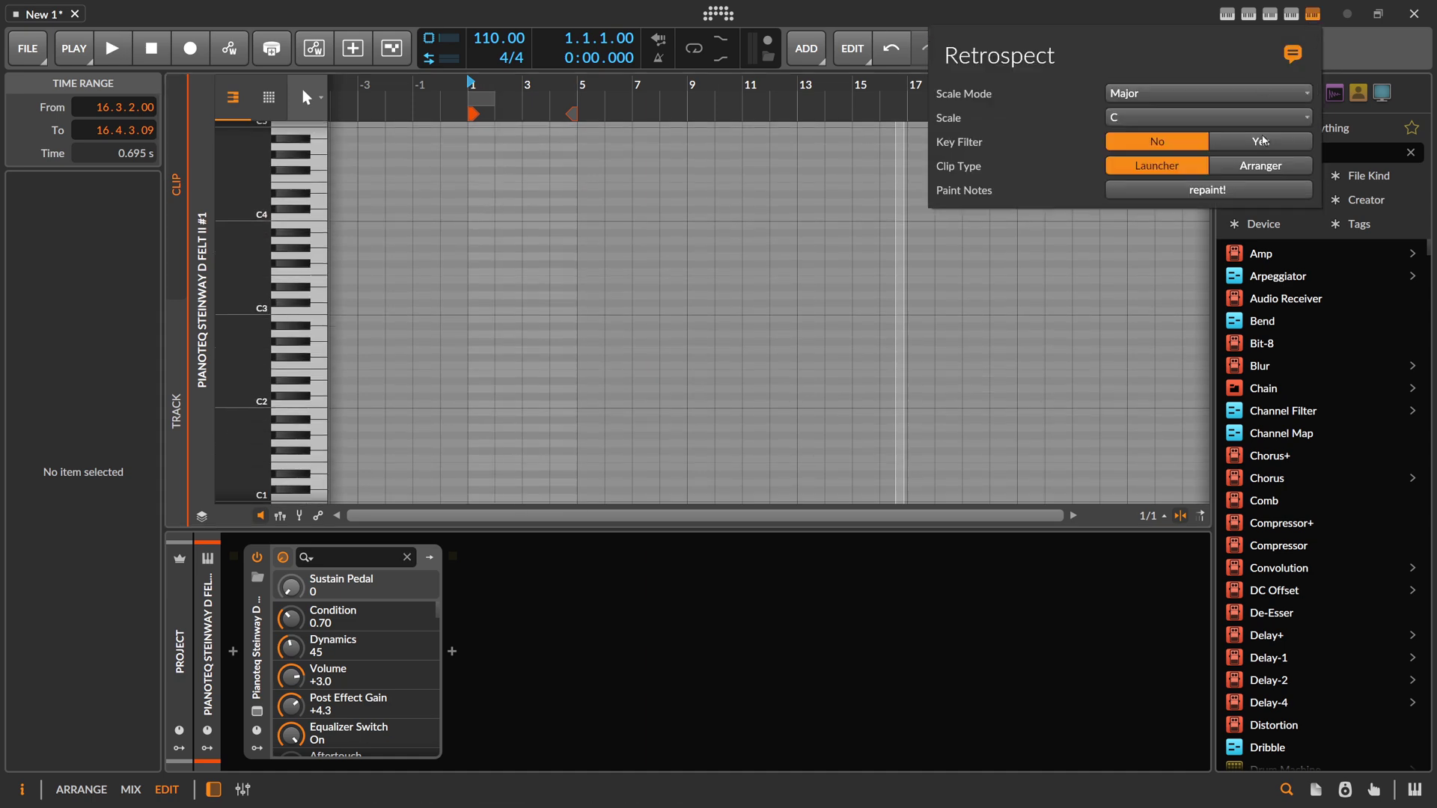
click(1178, 175)
click(1173, 196)
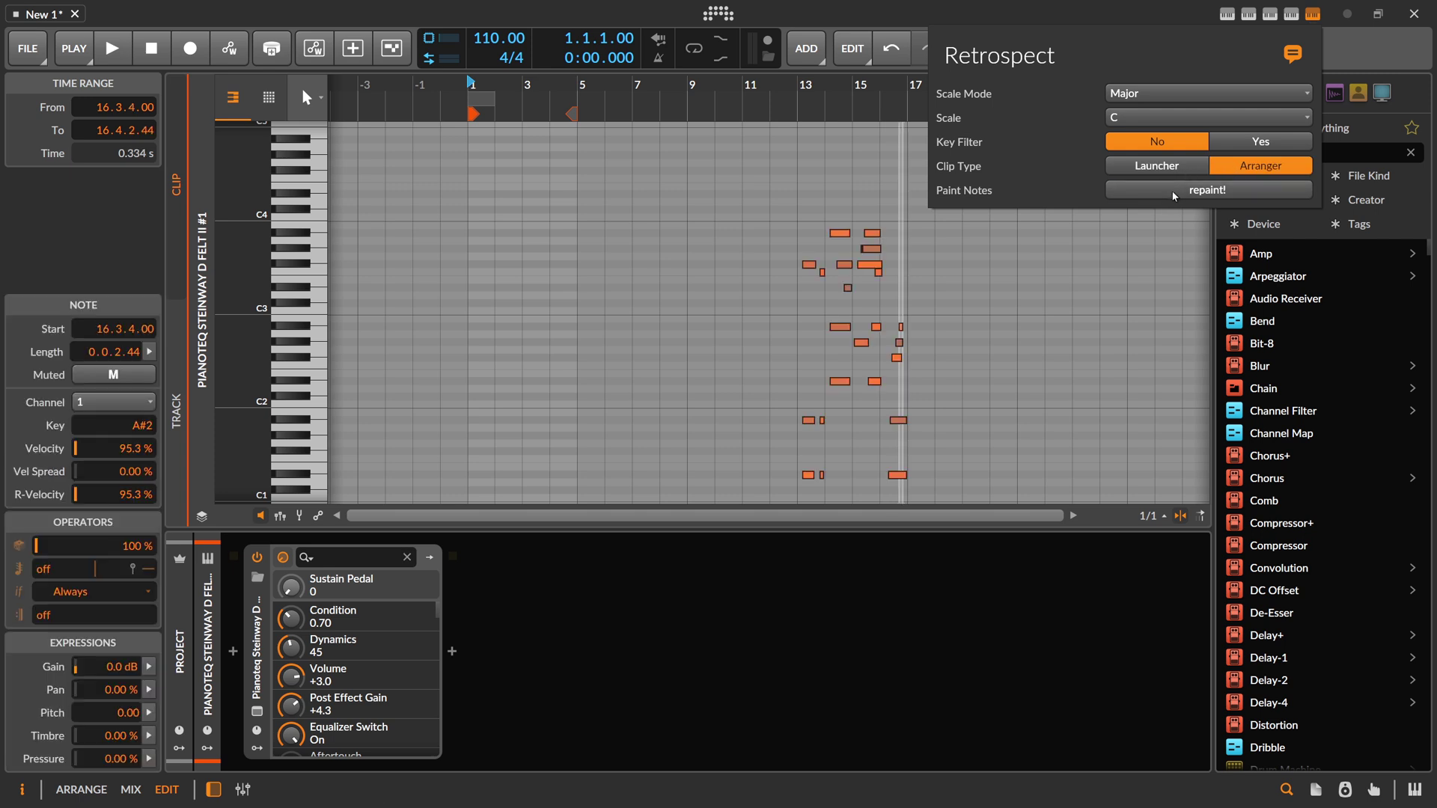
Step: Select the painted notes and move the clip's end marker to bar 17 and its start marker to bar 13
drag(758, 175, 967, 496)
scroll(693, 174, up, 1)
scroll(686, 169, down, 1)
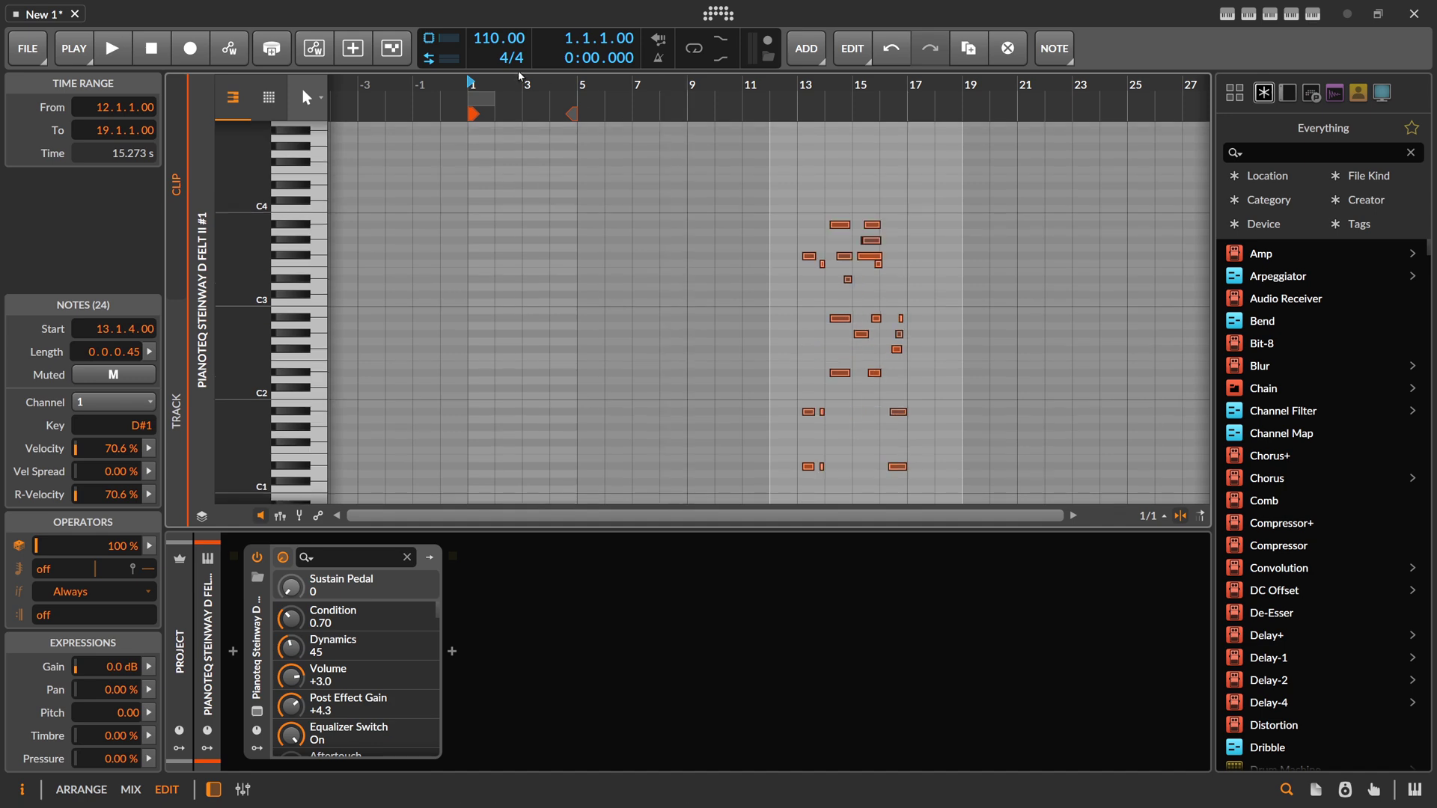
drag(571, 114, 868, 117)
drag(473, 114, 802, 116)
Step: Play the painted notes from bar 13 through the end of the clip and stop playback
click(798, 93)
key(space)
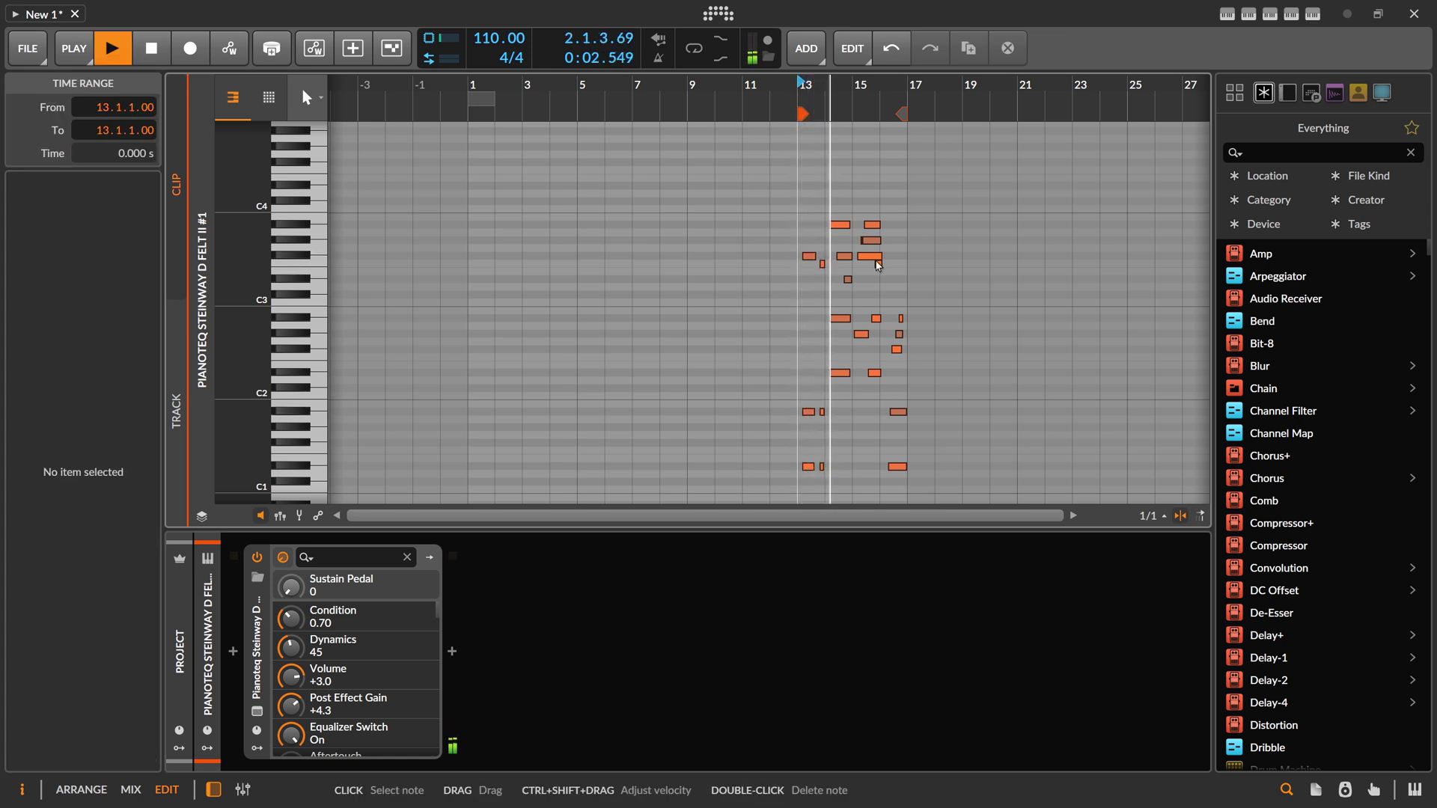
drag(880, 88, 910, 114)
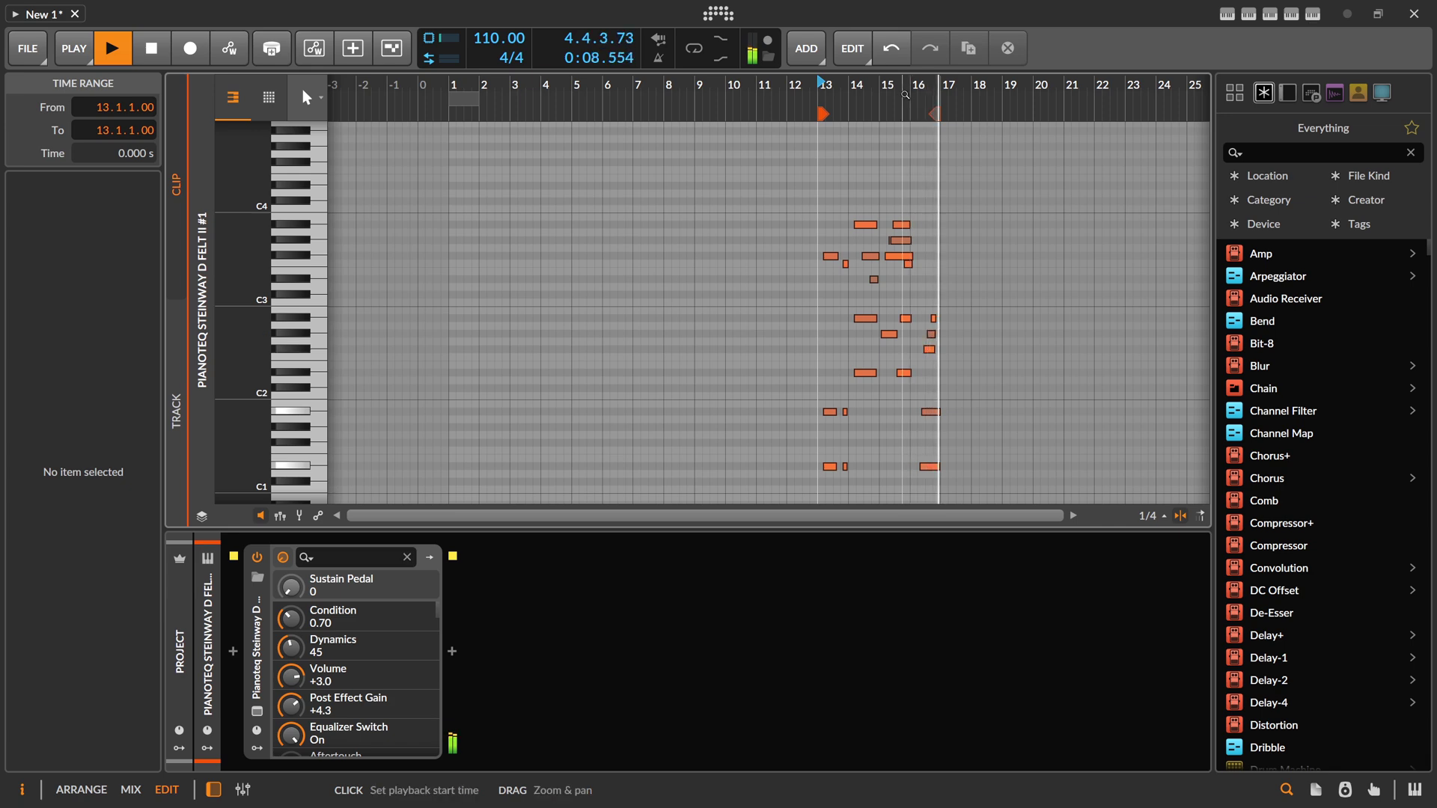
key(space)
Step: Check the Retrospect settings and move the clip's start marker back to bar 1
click(1313, 14)
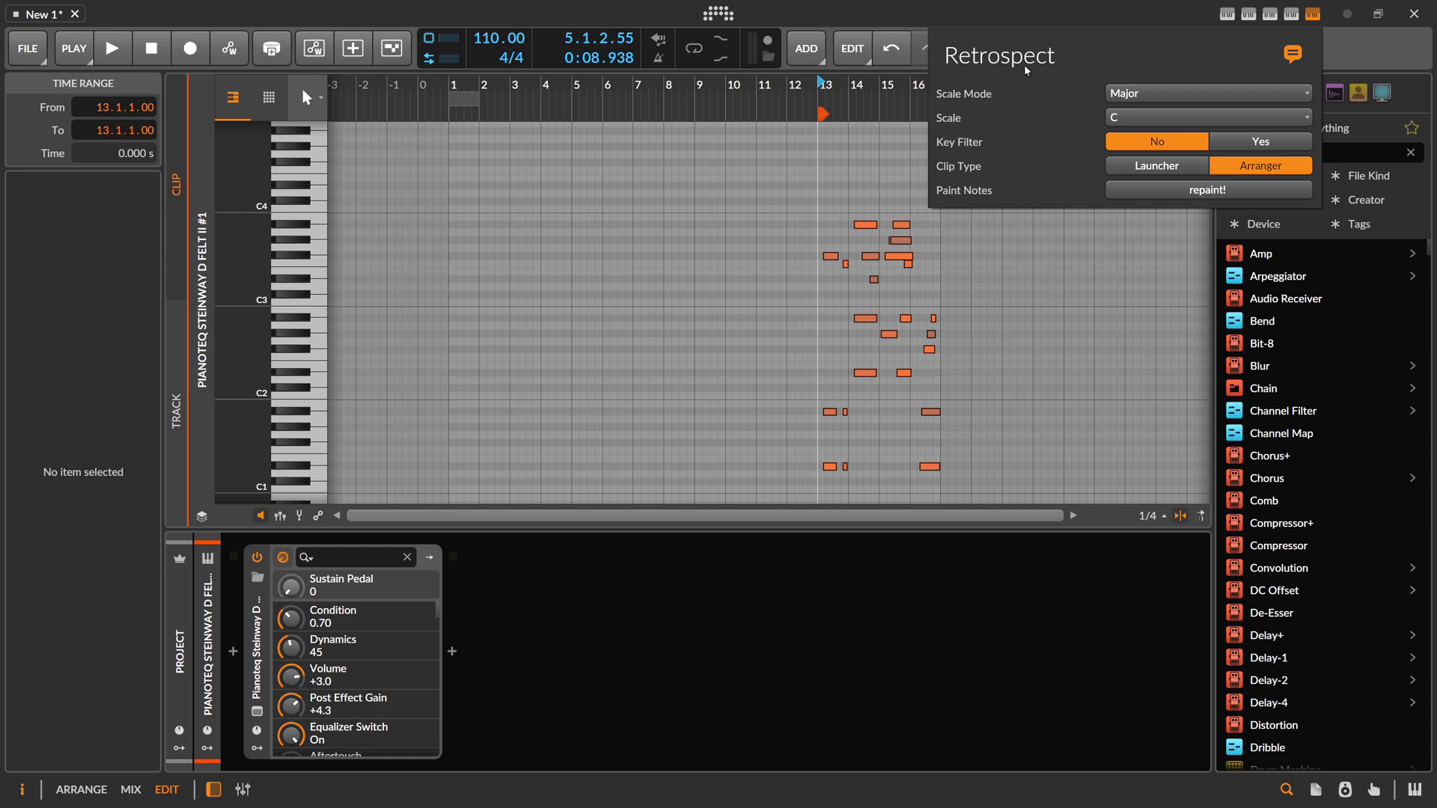
click(840, 112)
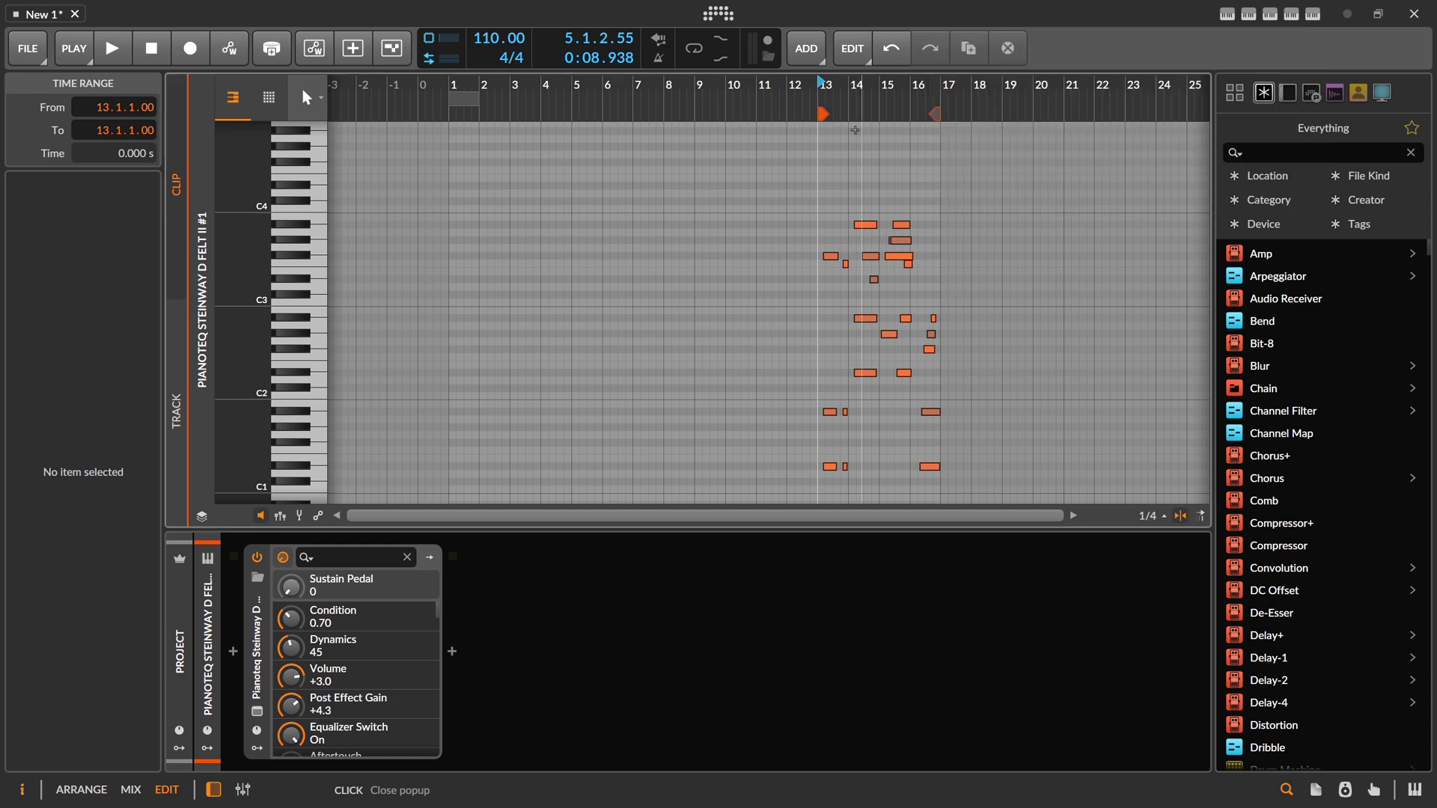
drag(823, 114, 454, 117)
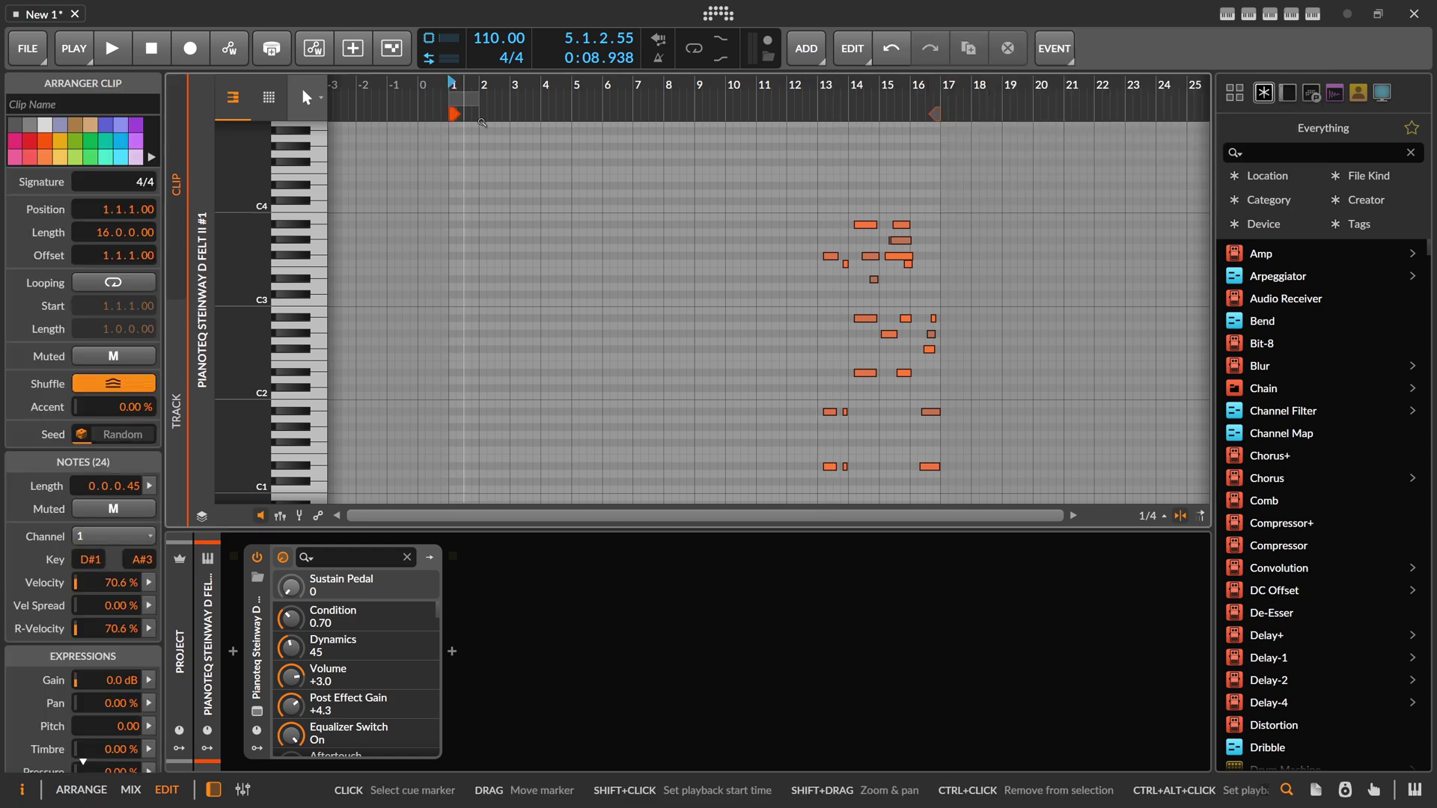
Step: Repaint the notes with Retrospect repeatedly while playing chords, so the newly played notes fill the end of the clip
click(1312, 14)
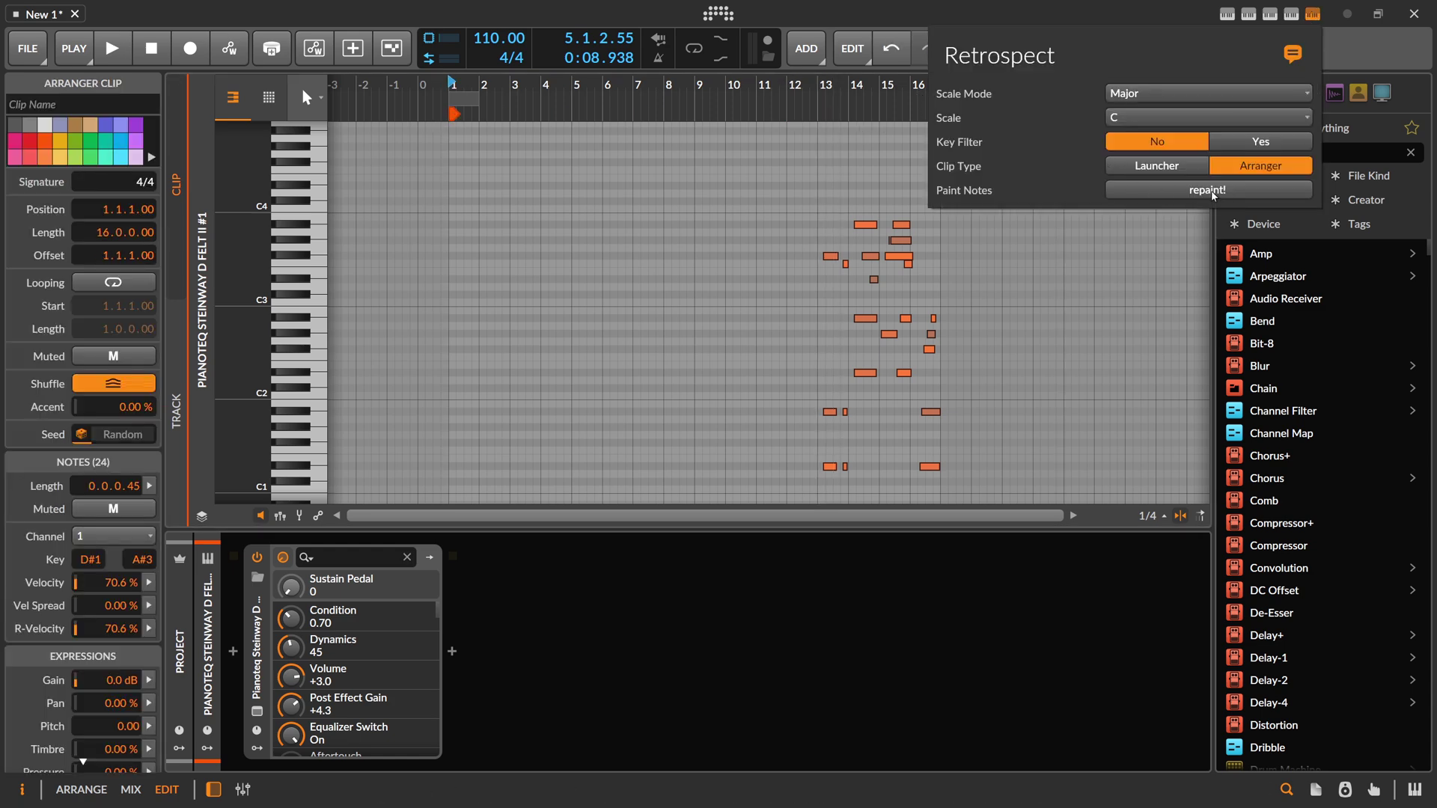
click(1162, 192)
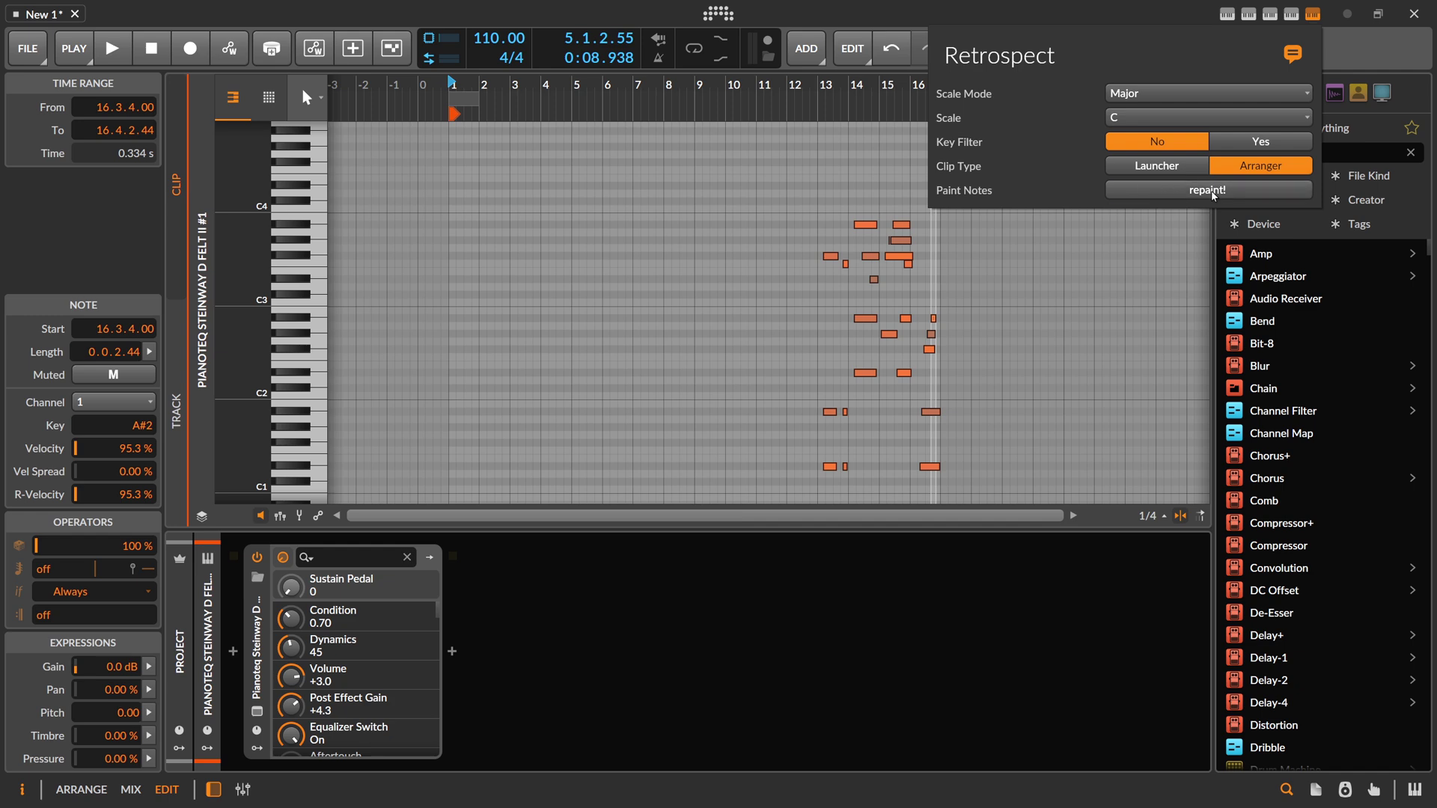
click(1210, 192)
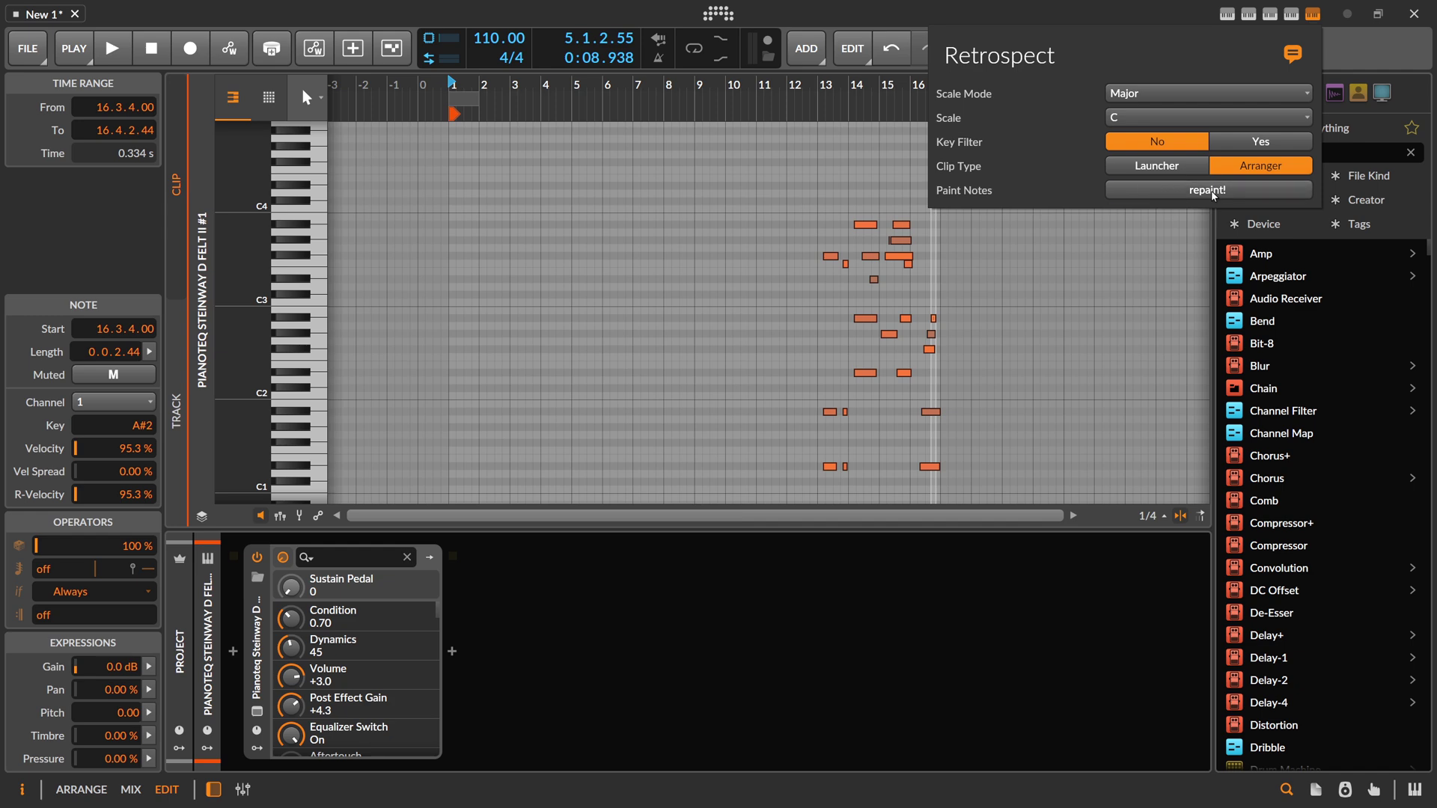
click(1175, 192)
click(1175, 192)
click(1175, 192)
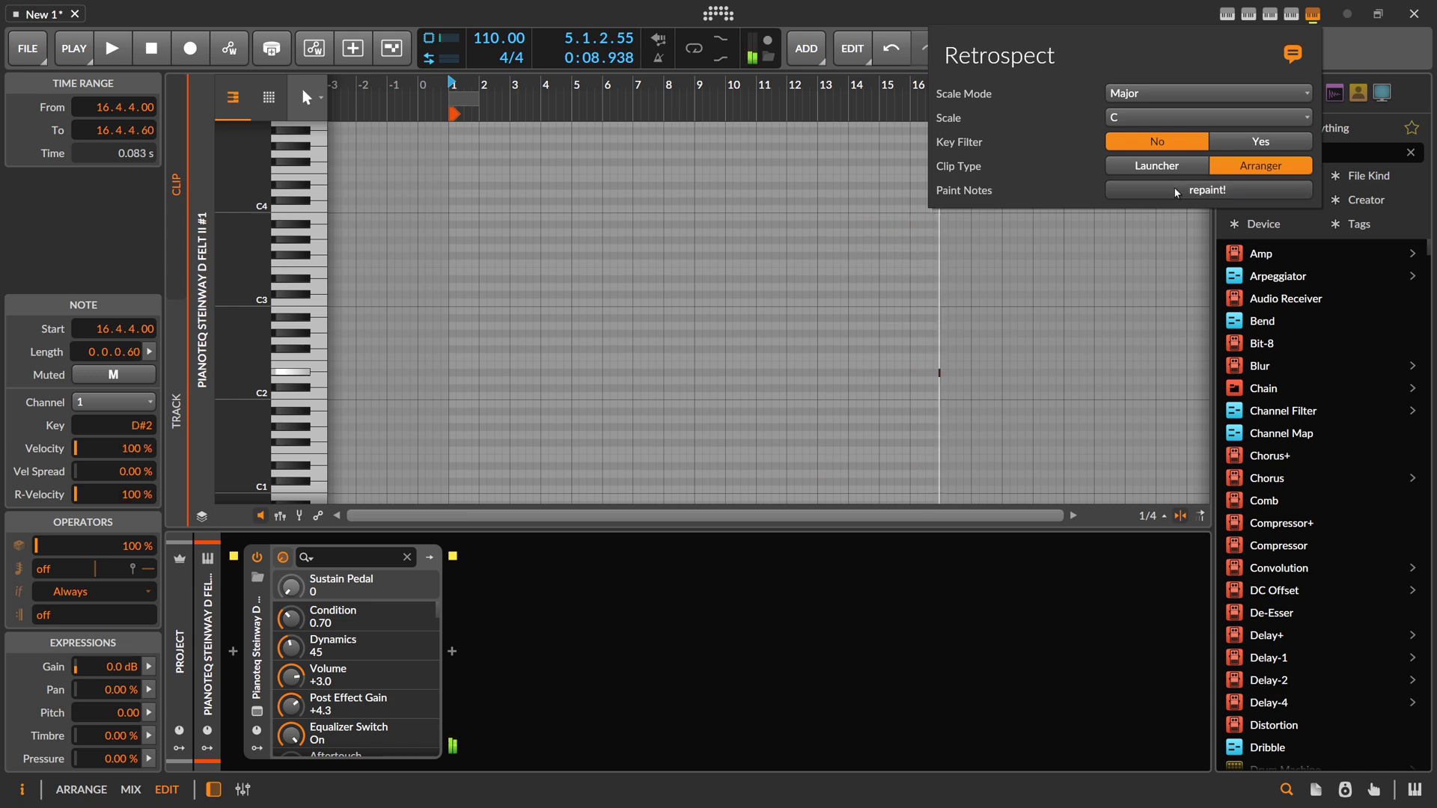
click(1176, 192)
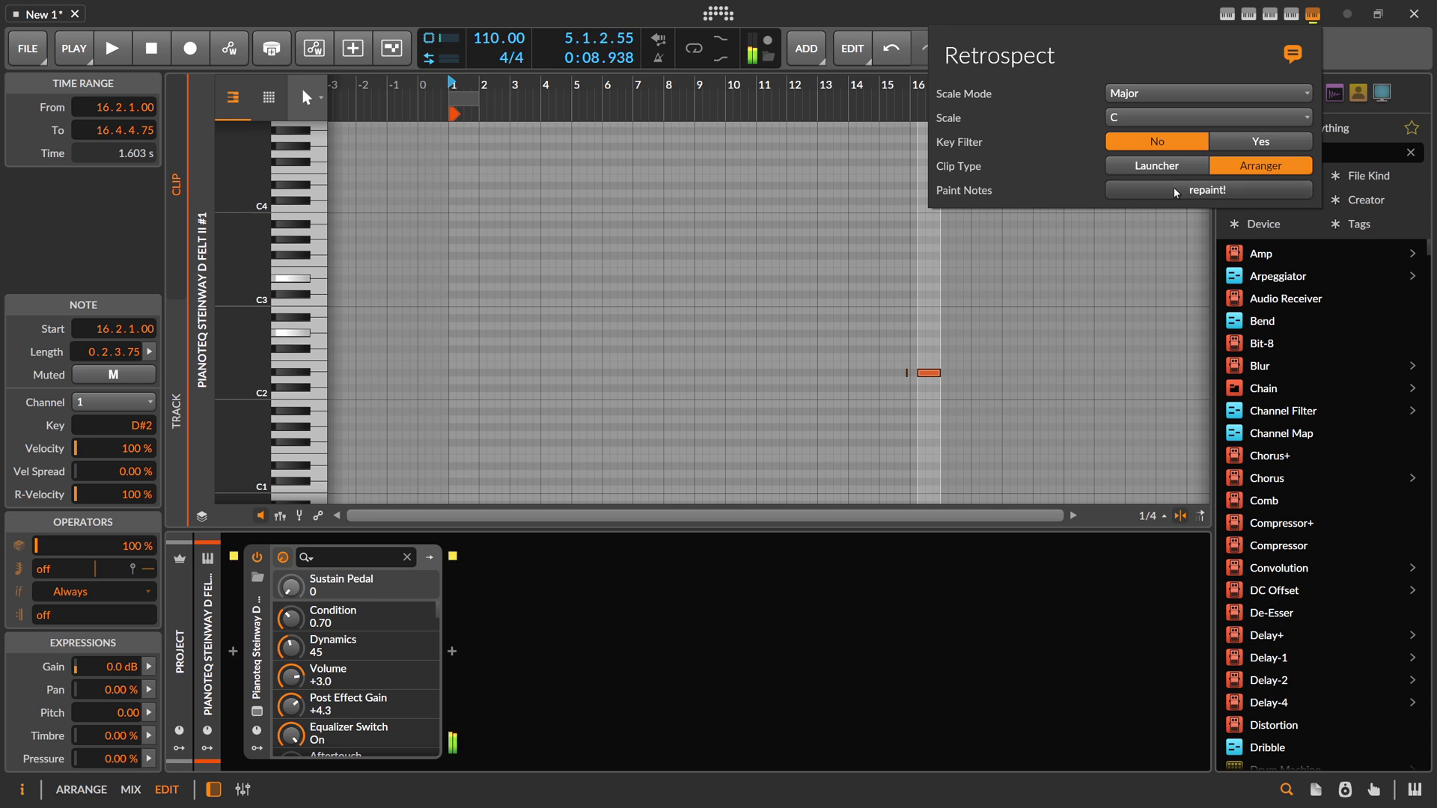
click(1176, 191)
click(1175, 192)
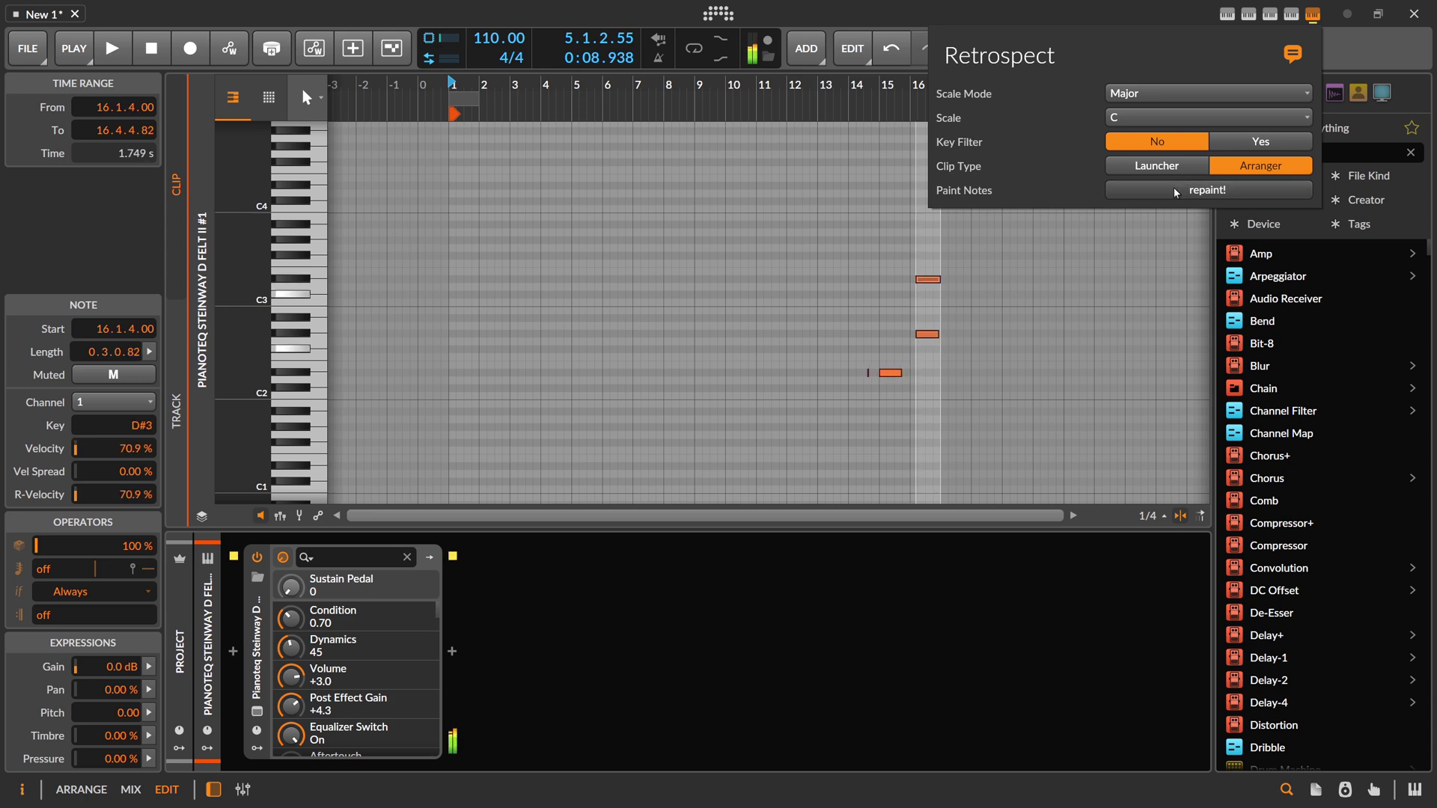
click(1176, 191)
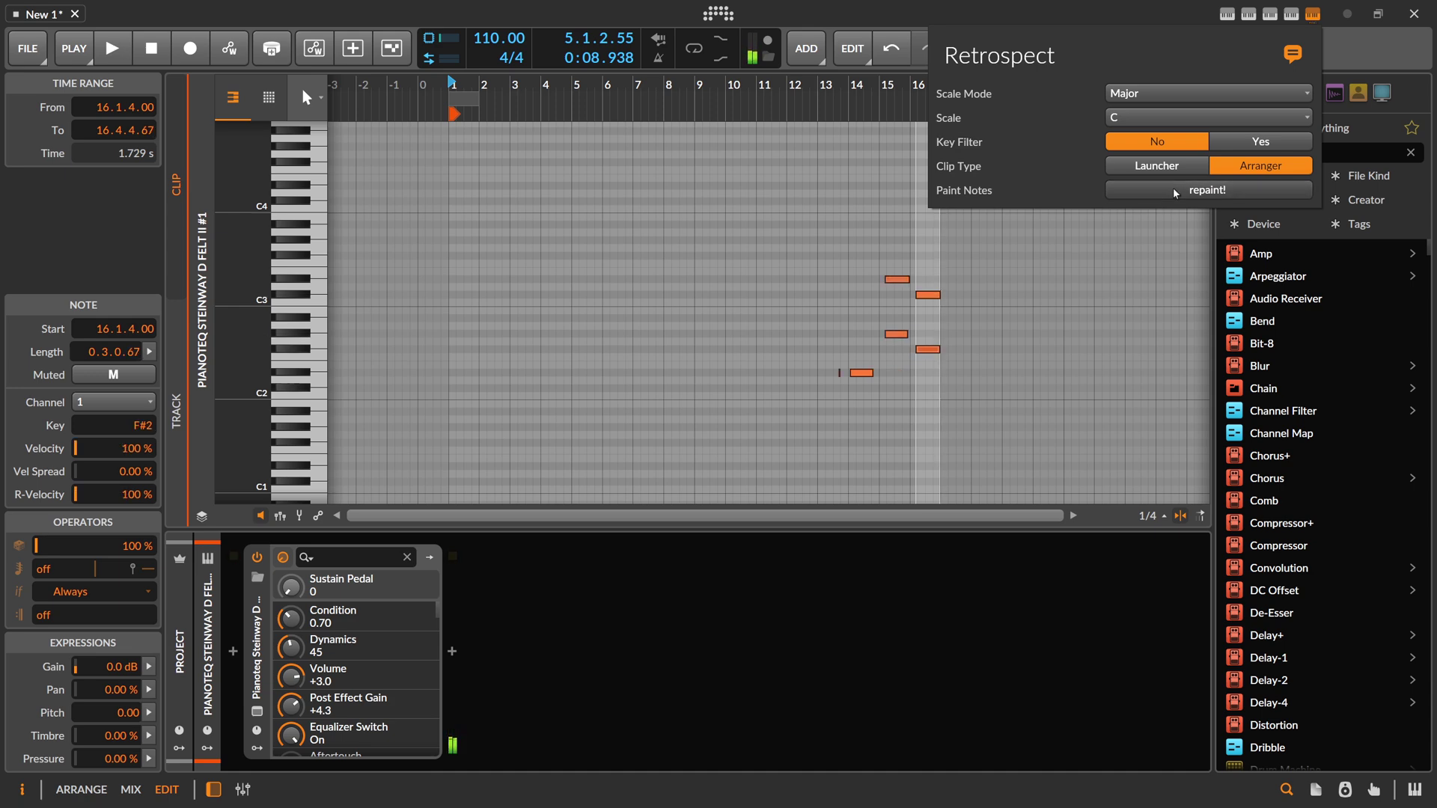
click(1174, 192)
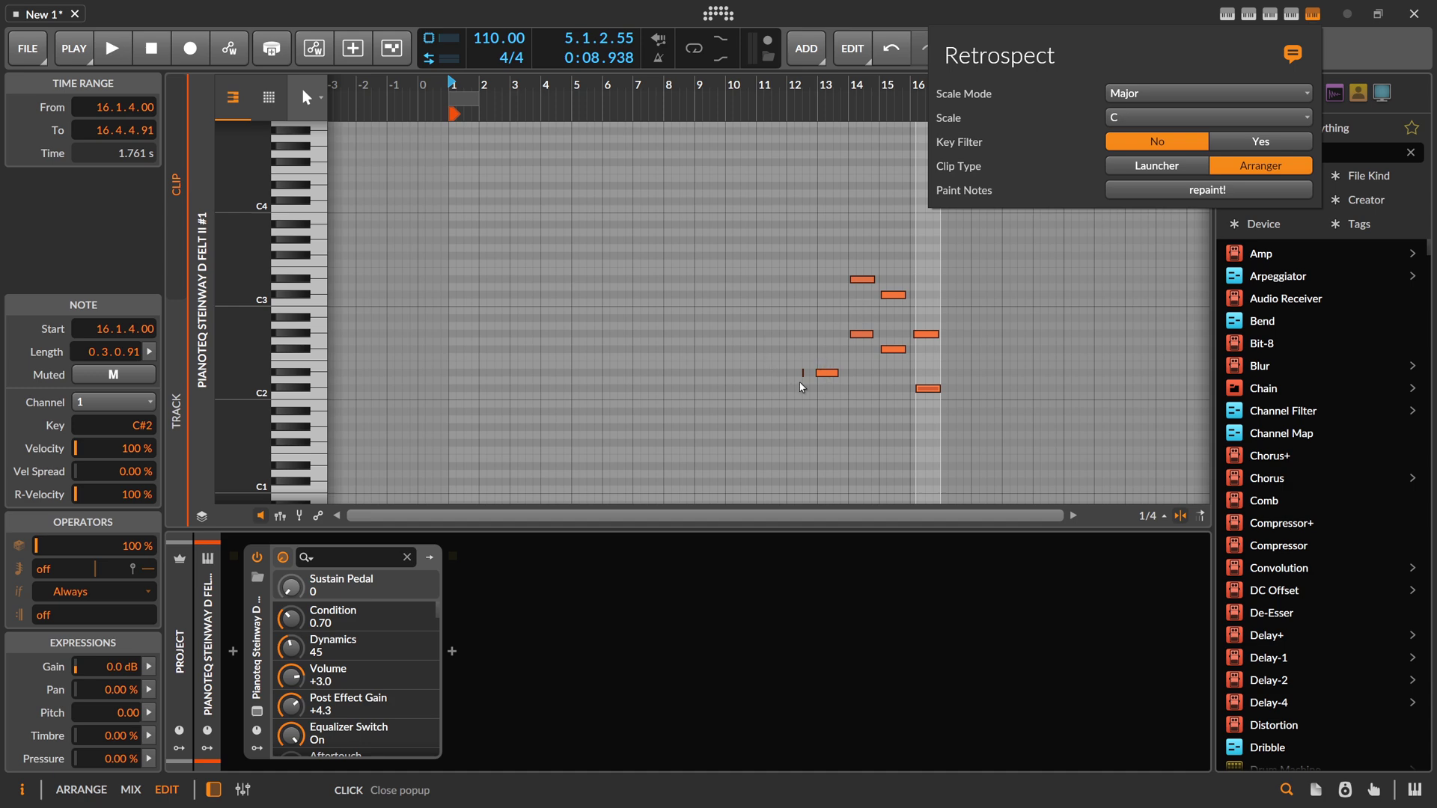
Step: Close the Retrospect settings, select the clip's notes between bar 1 and bar 17, and clear the selection
click(945, 277)
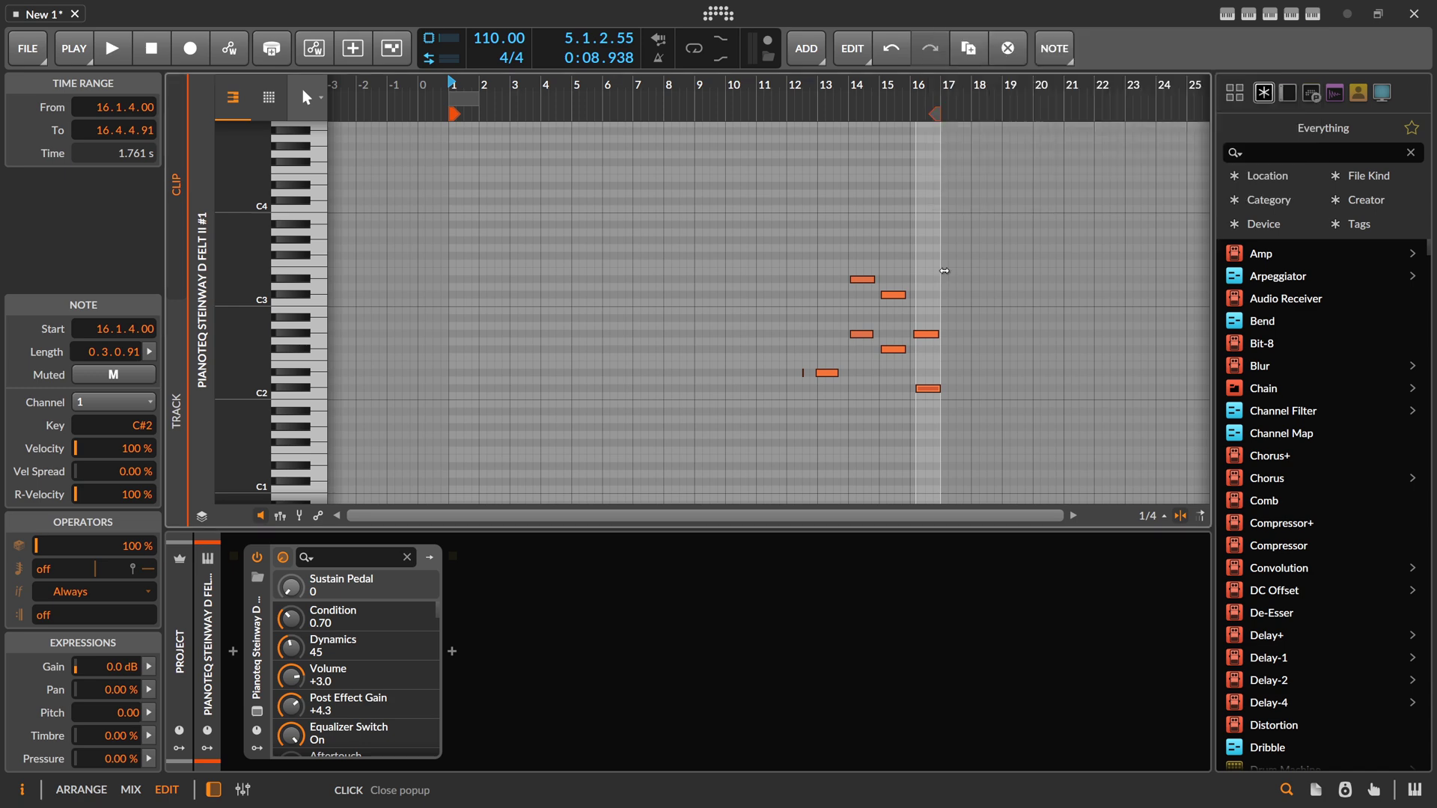
drag(449, 193, 944, 402)
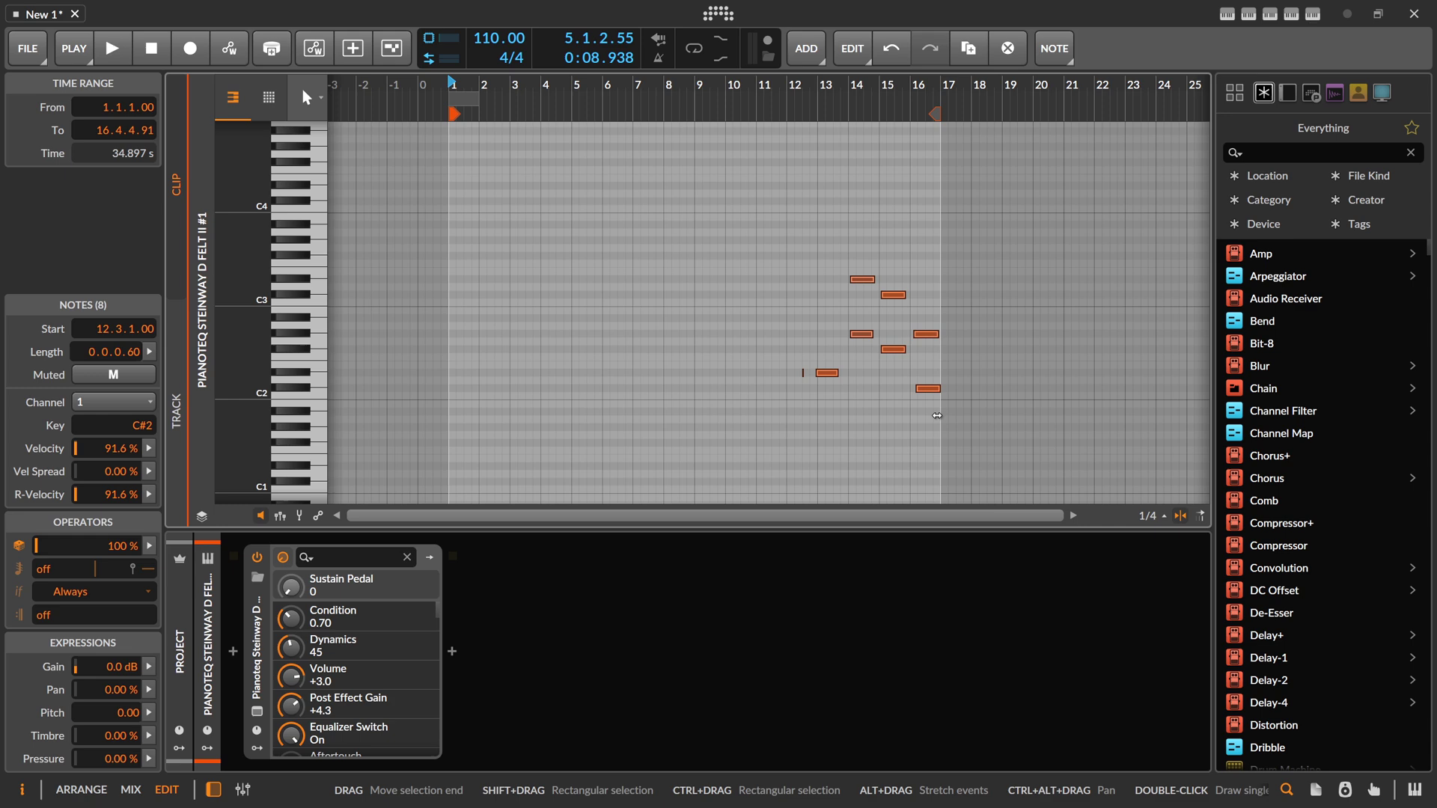
click(900, 259)
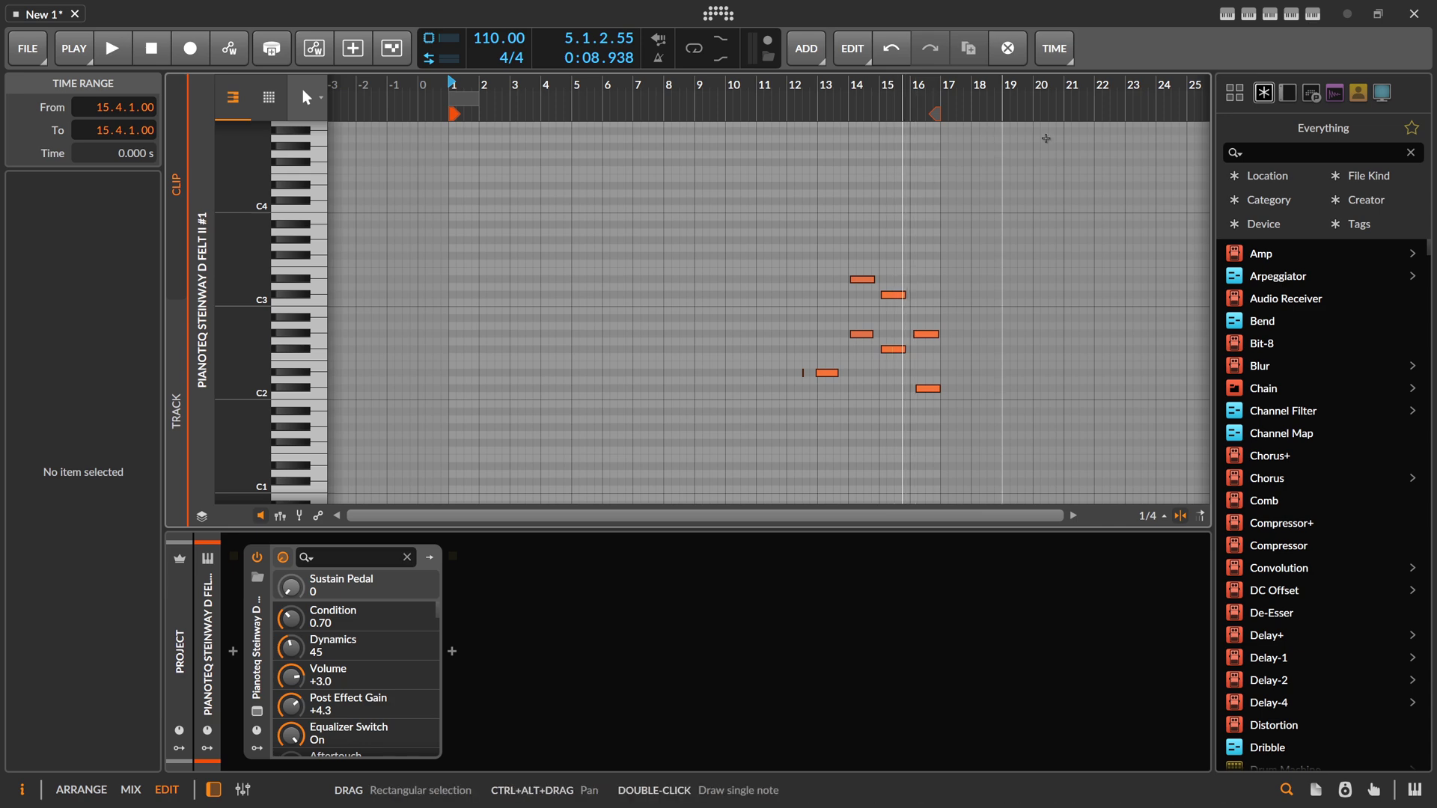
Step: Play a new series of short notes and keep repainting them into the arranger clip with Retrospect
click(1313, 14)
click(1231, 191)
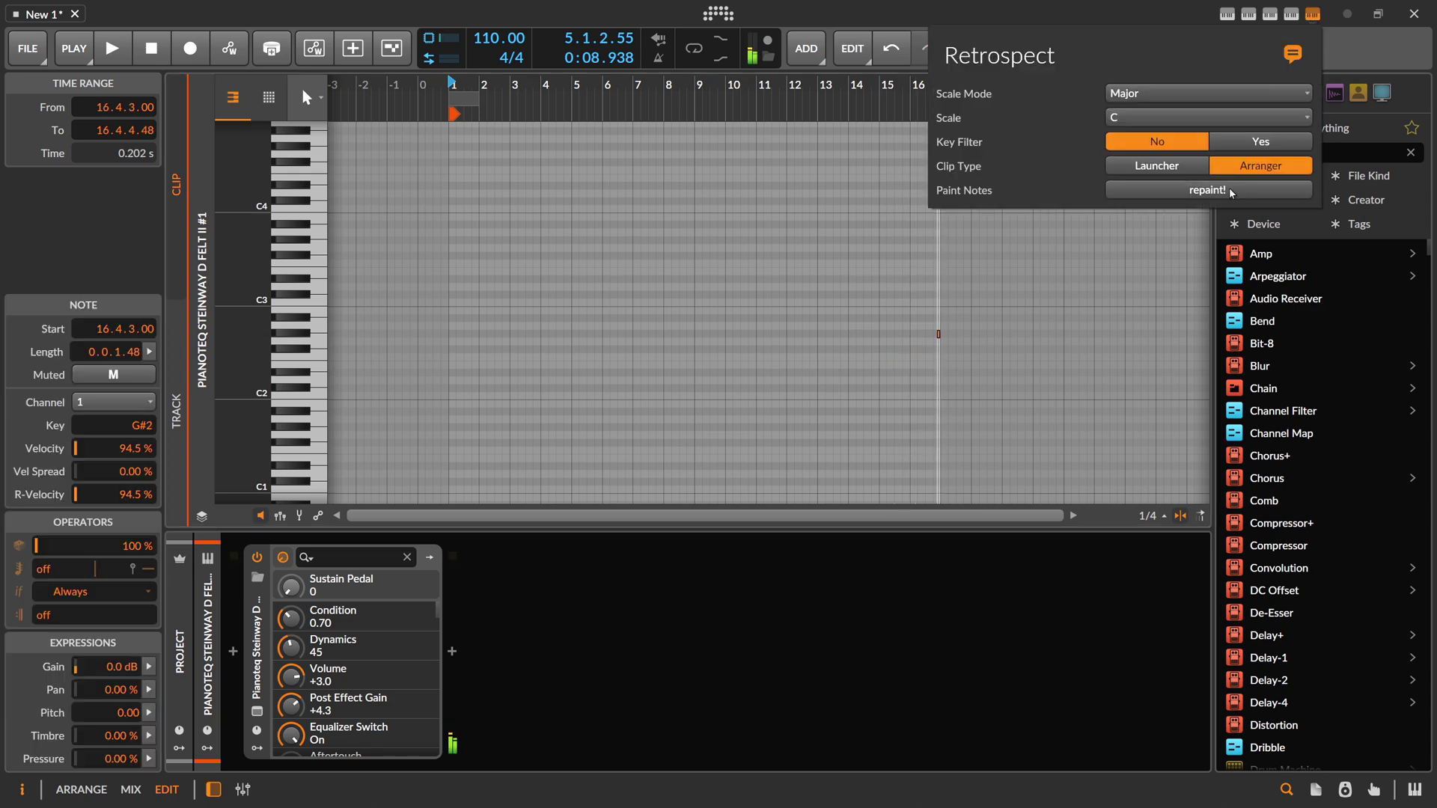
click(1231, 193)
click(1231, 193)
click(1230, 193)
click(1230, 193)
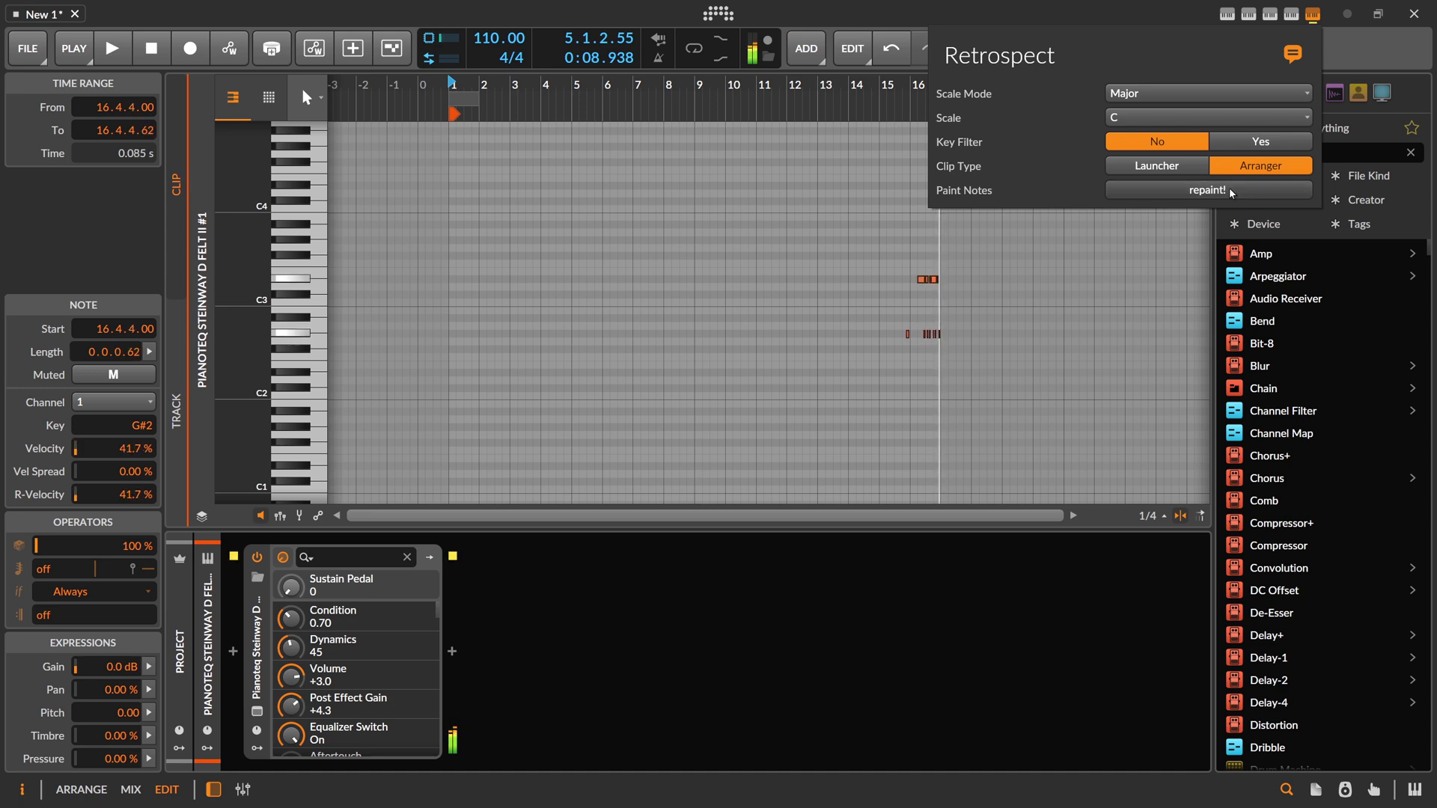
click(1231, 190)
click(1231, 191)
click(1231, 191)
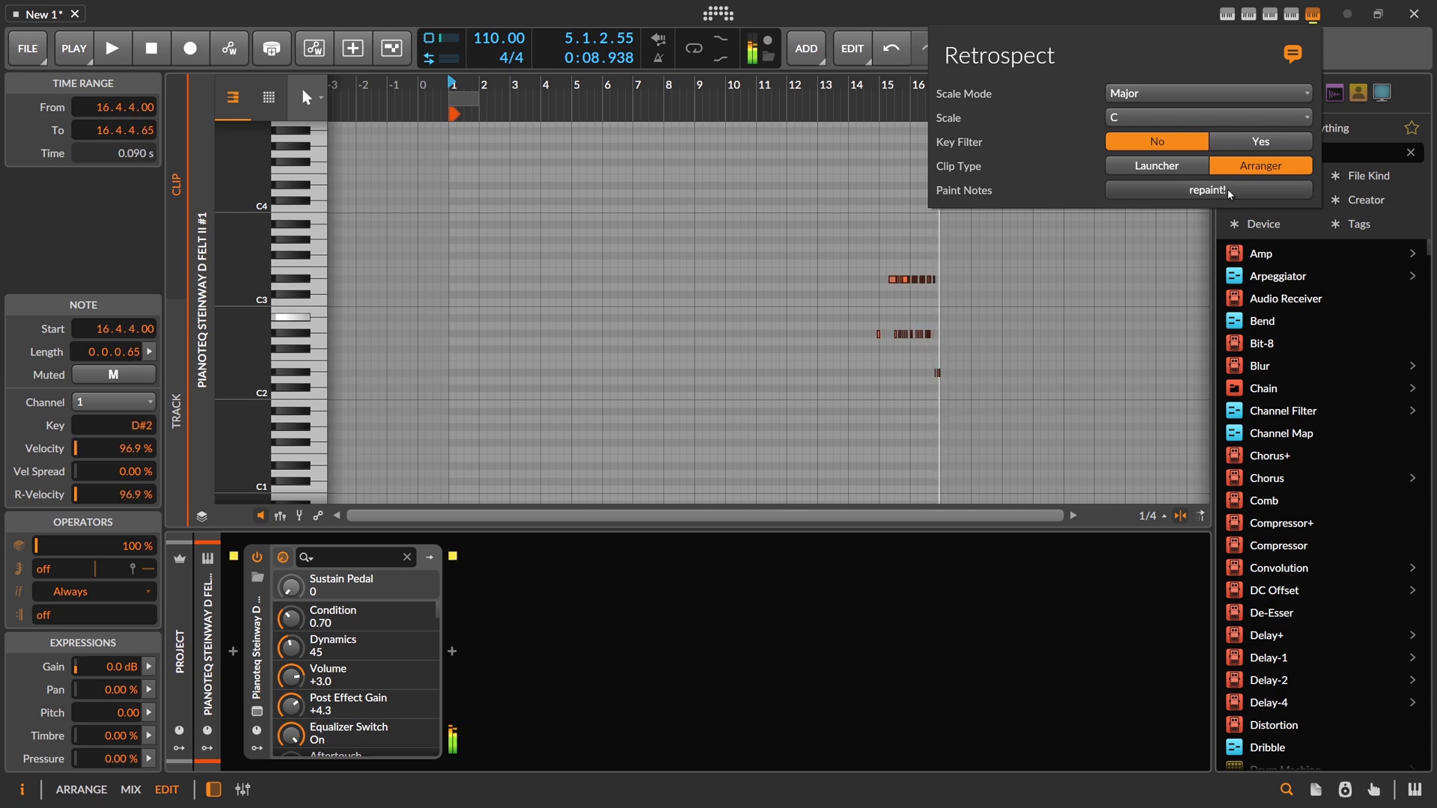
click(1230, 190)
click(1229, 191)
click(1230, 191)
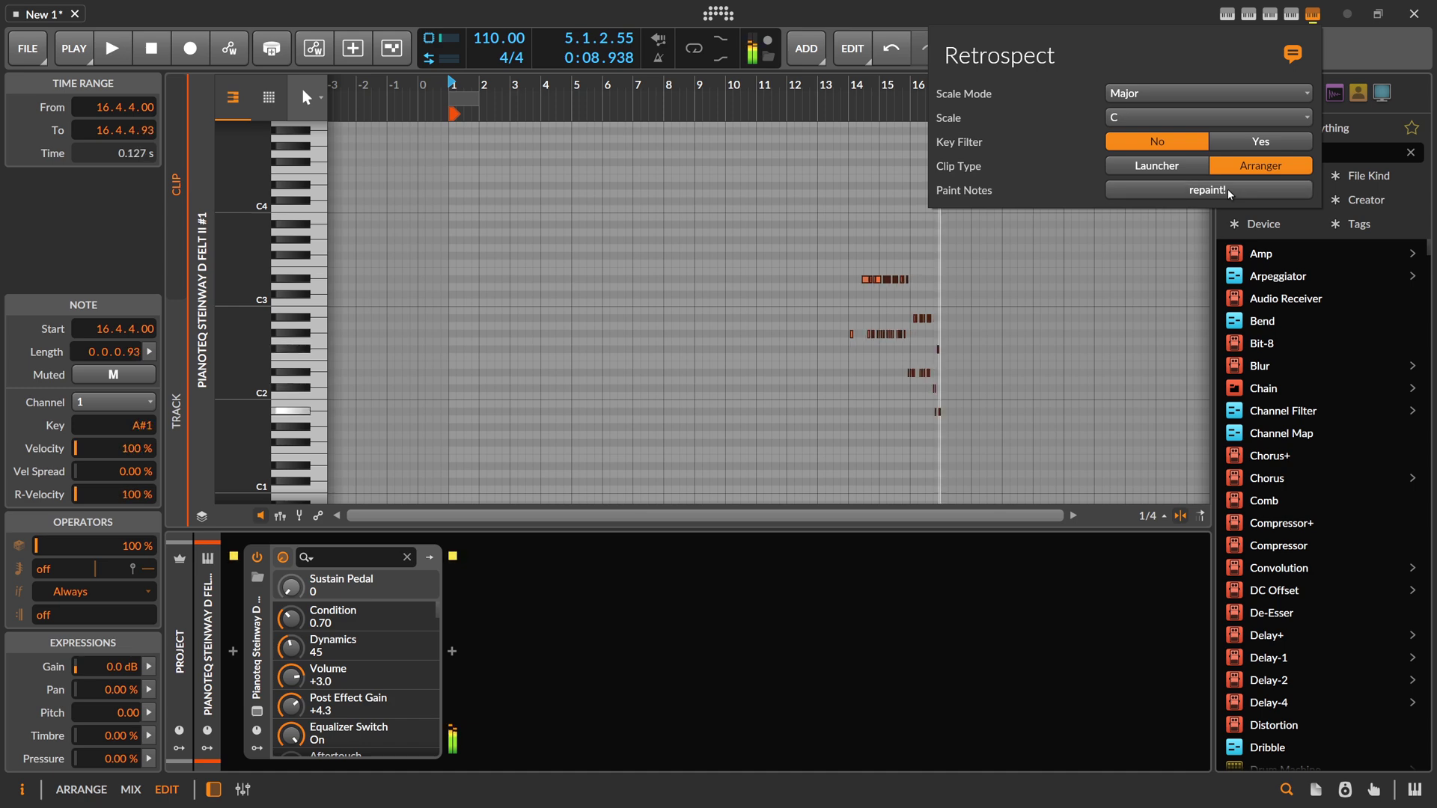
click(1229, 191)
click(1229, 190)
click(1229, 191)
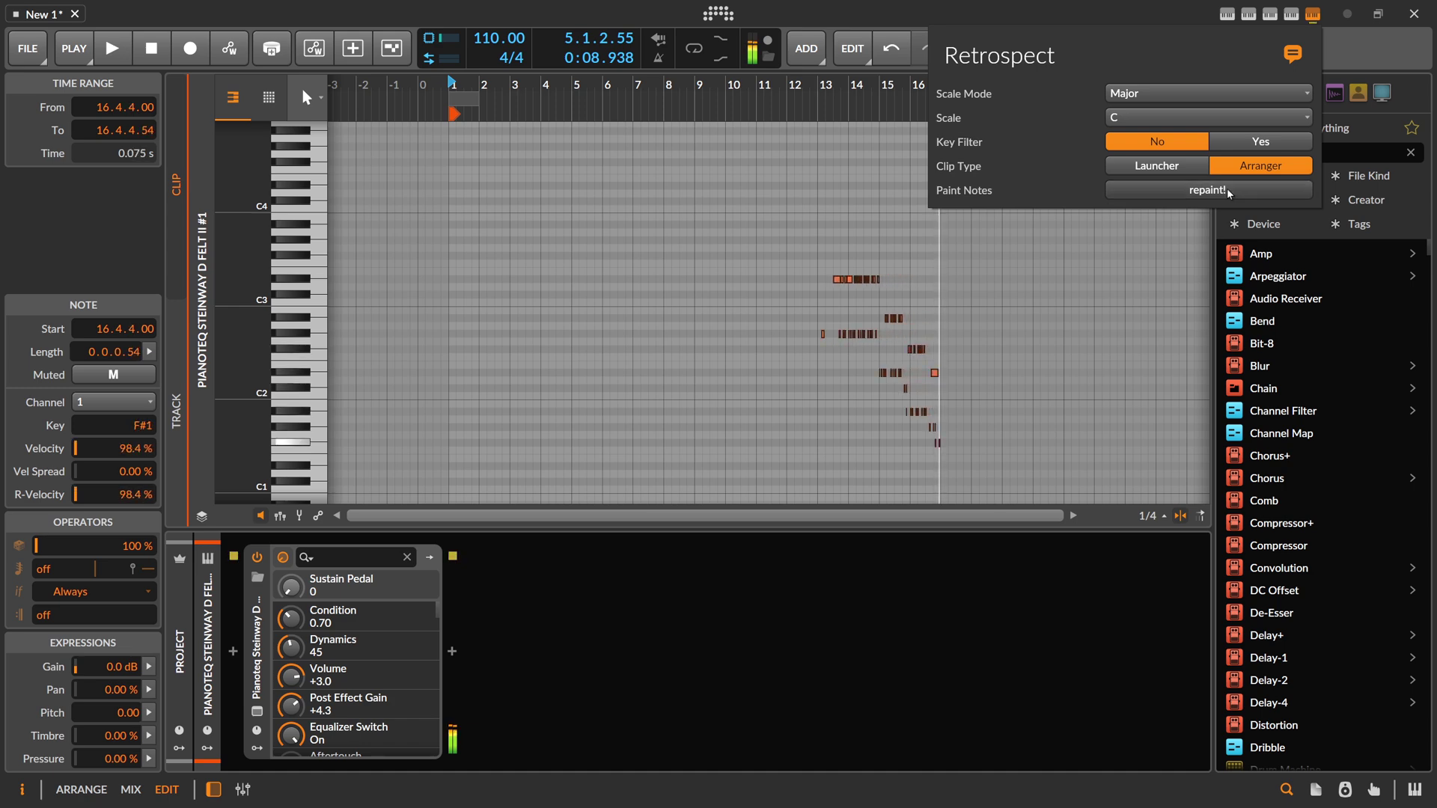
click(1229, 191)
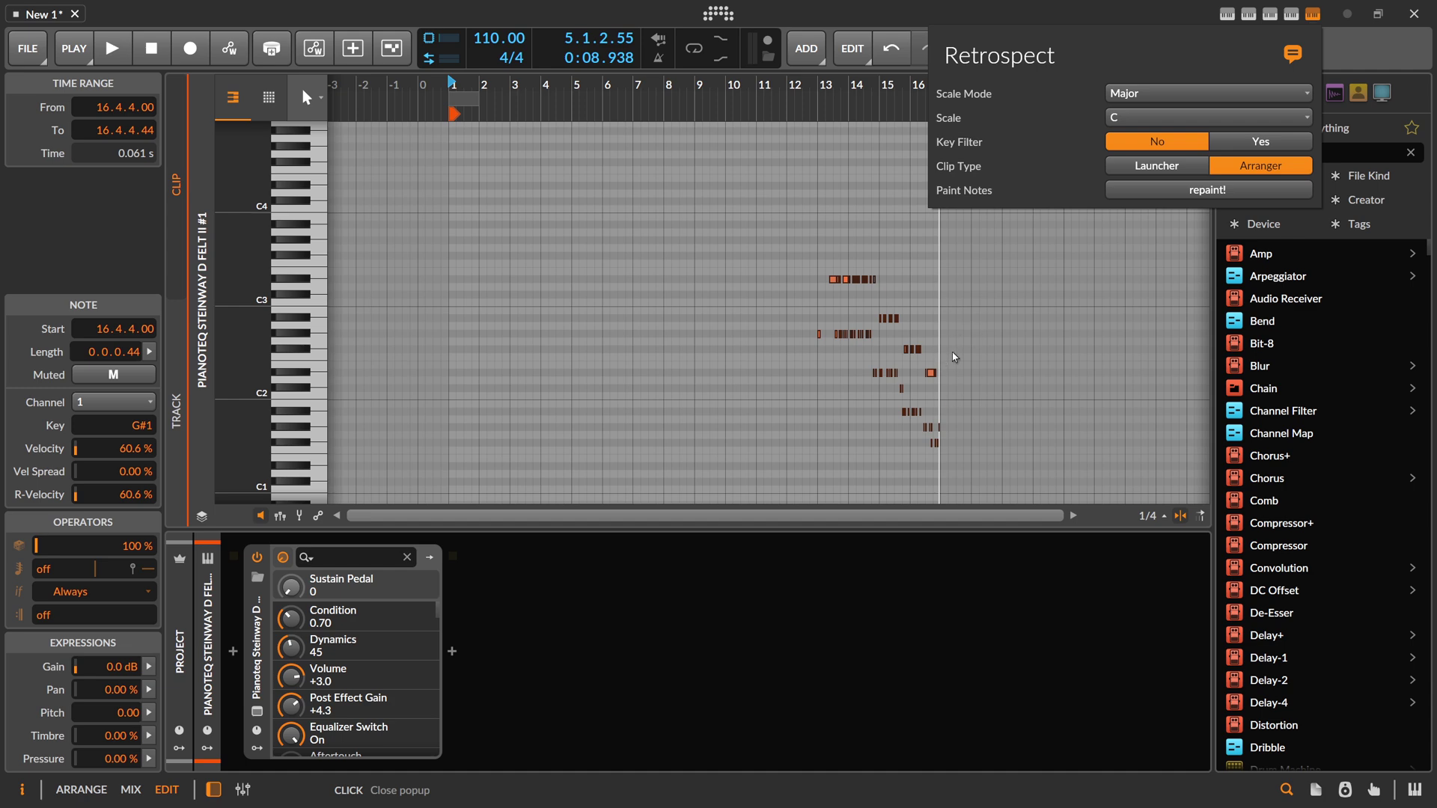
Step: Close the Retrospect settings, return to the arrangement, and delete the clip from the Pianoteq Steinway track
click(911, 170)
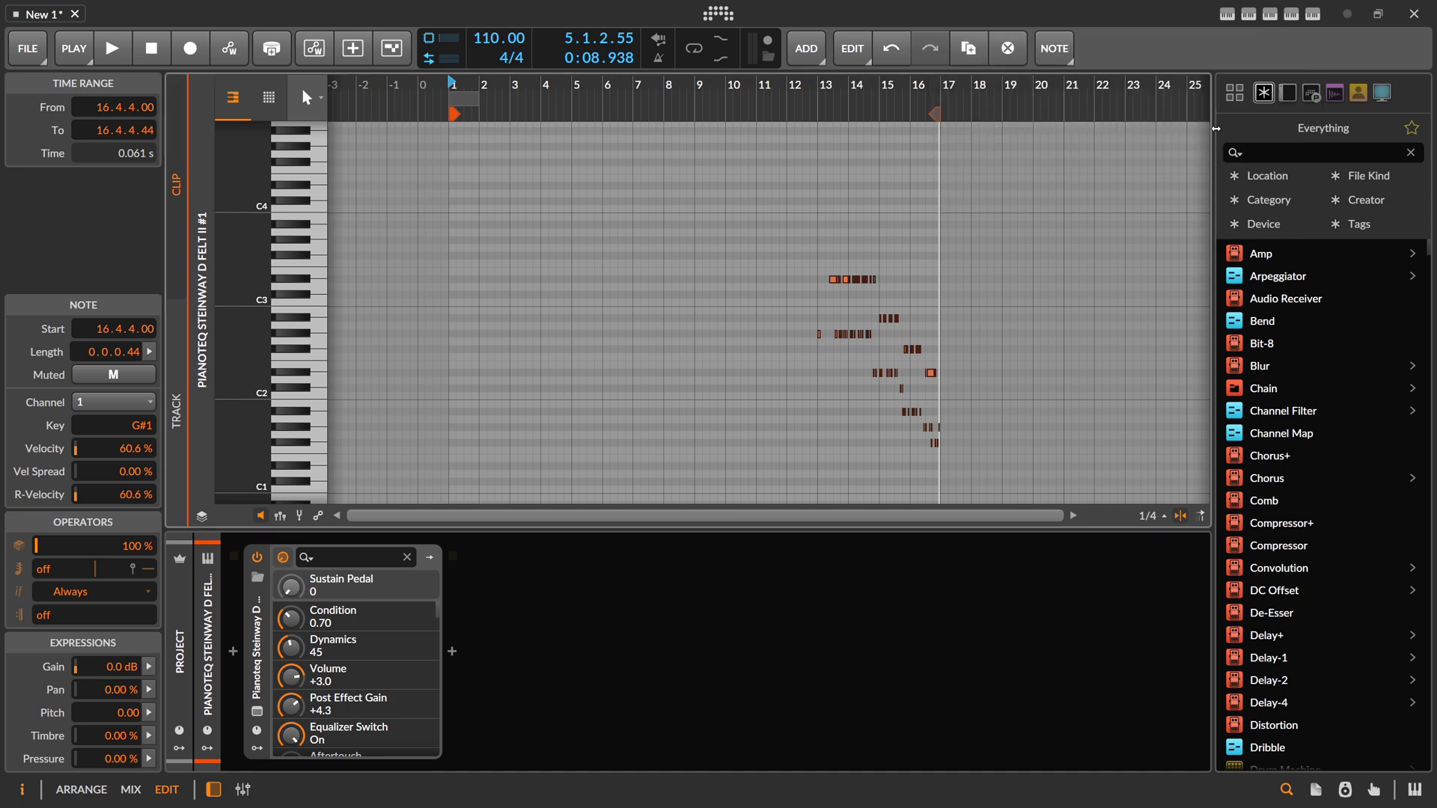
key(Tab)
key(Delete)
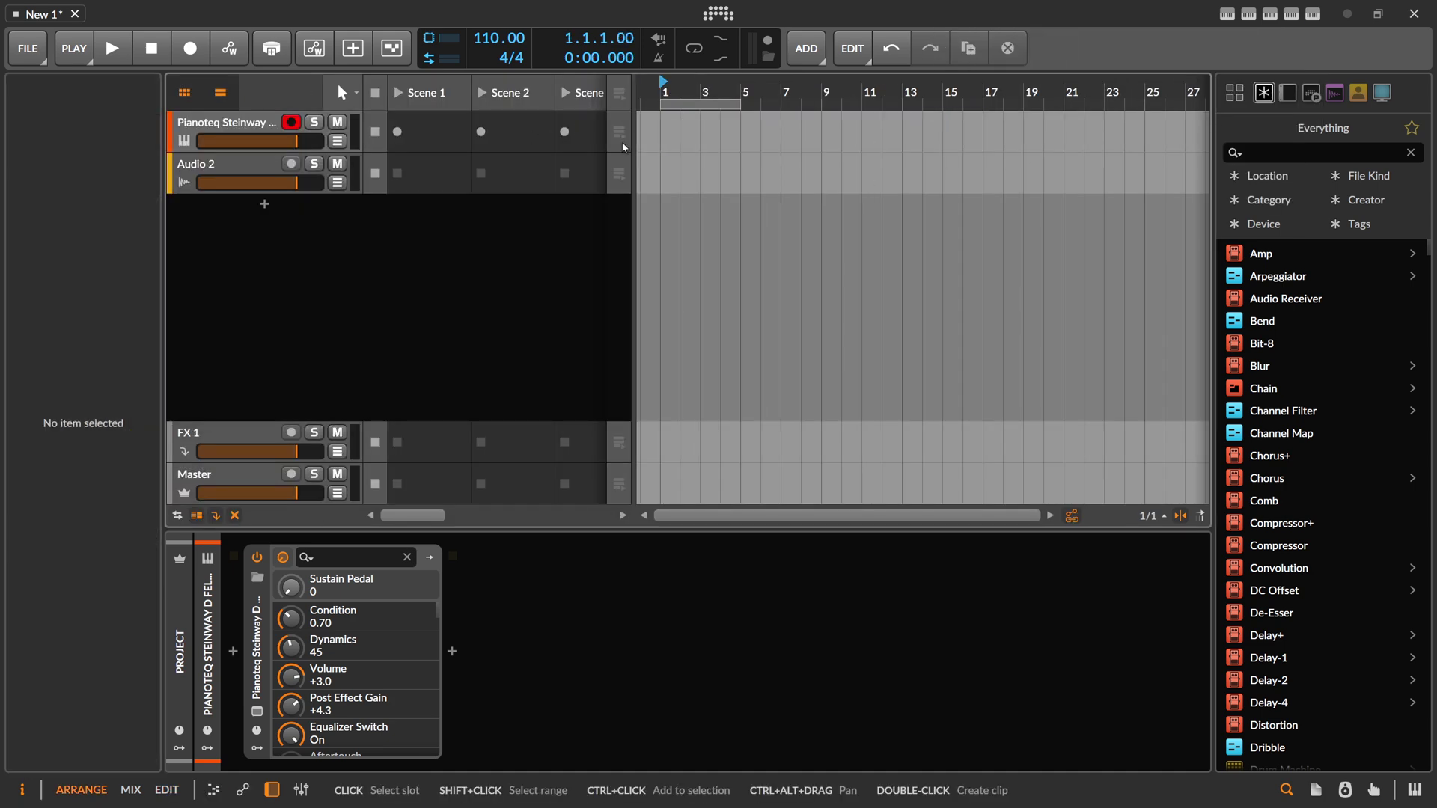
Step: Create an empty launcher clip in the Scene 1 slot of the Pianoteq Steinway track and open it in the note editor
click(421, 126)
double_click(422, 125)
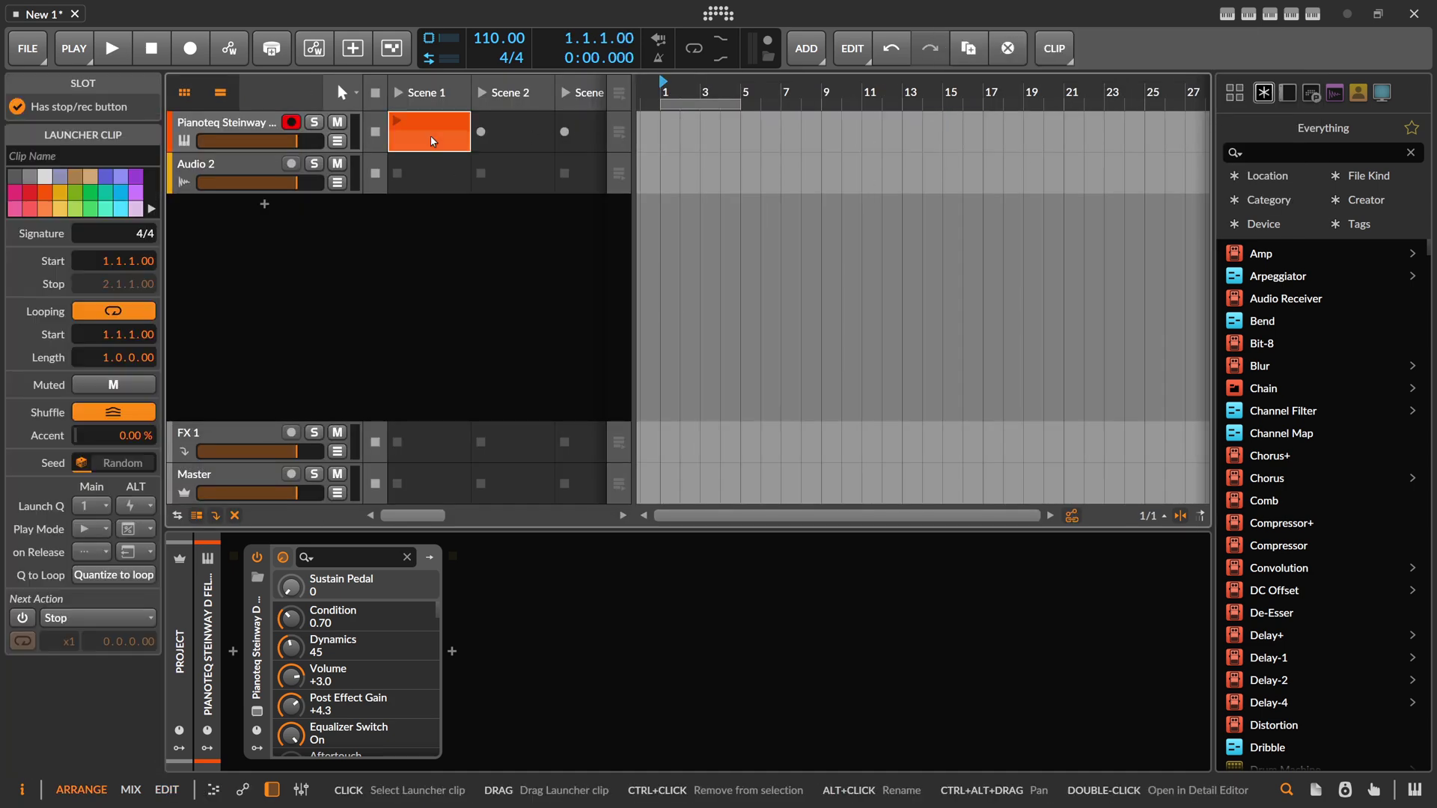
key(alt+3)
drag(581, 85, 497, 30)
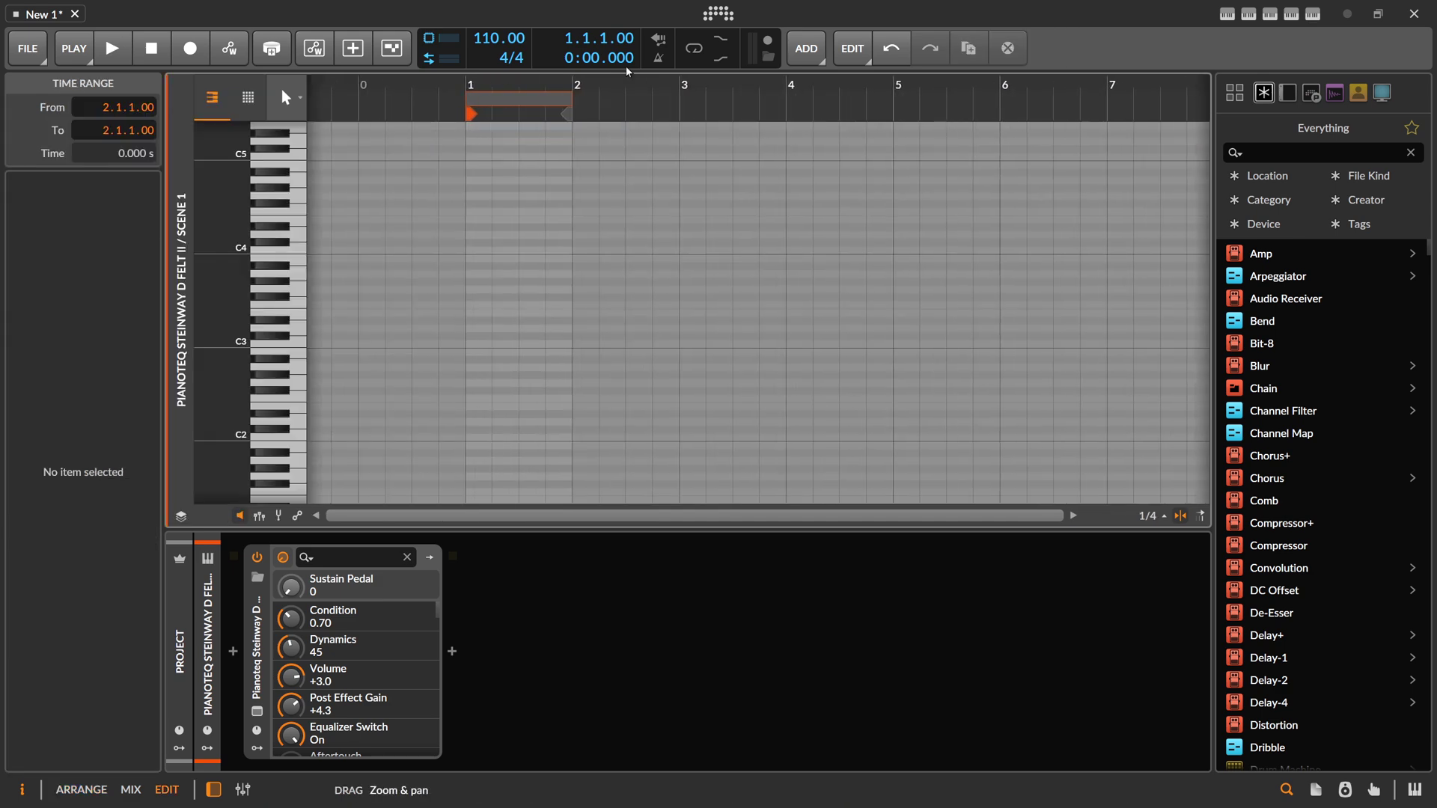
Step: Set Retrospect's clip type to Launcher and repaint the previously played notes into the new clip
click(1313, 15)
click(1188, 168)
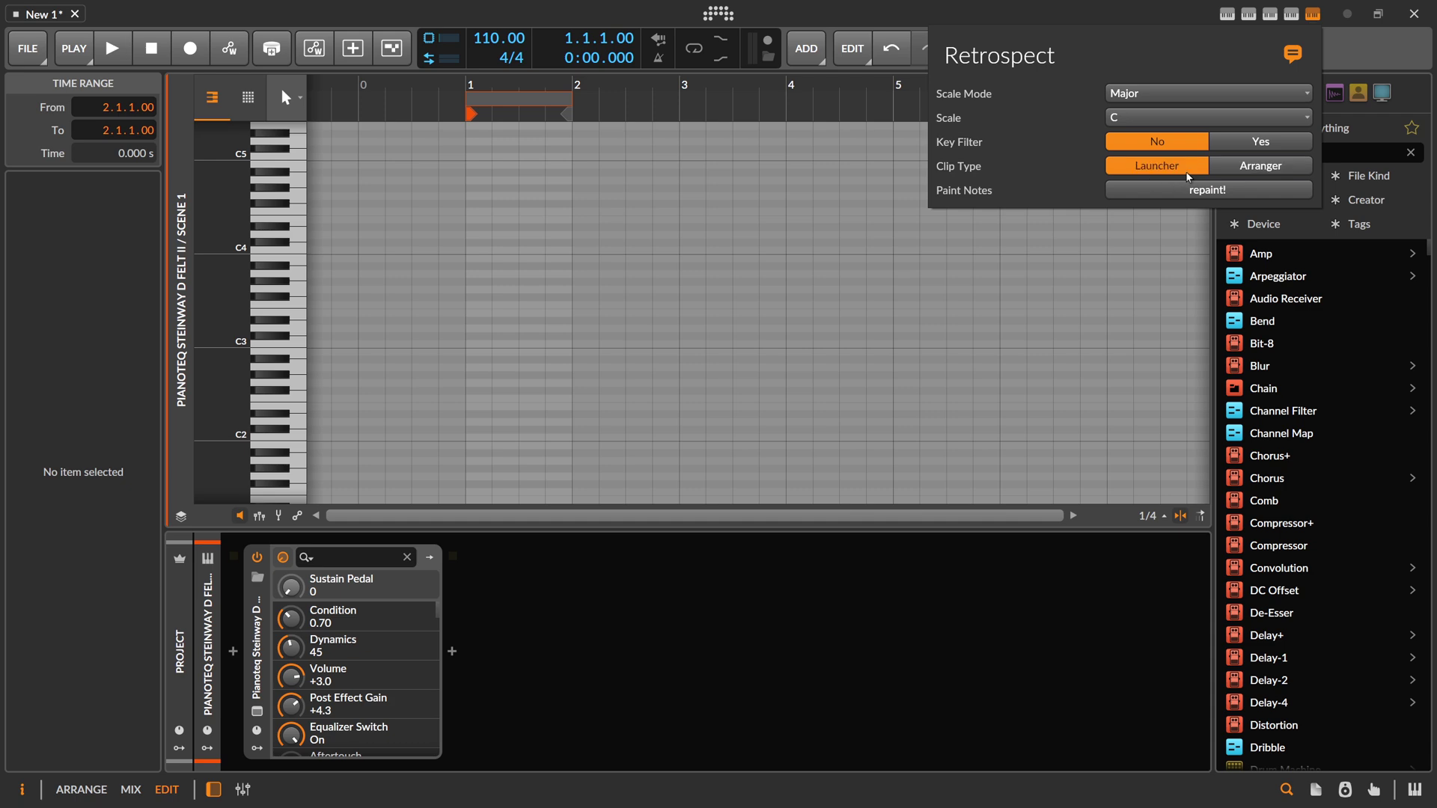
click(1196, 191)
click(686, 118)
drag(687, 118, 594, 53)
scroll(677, 300, down, 3)
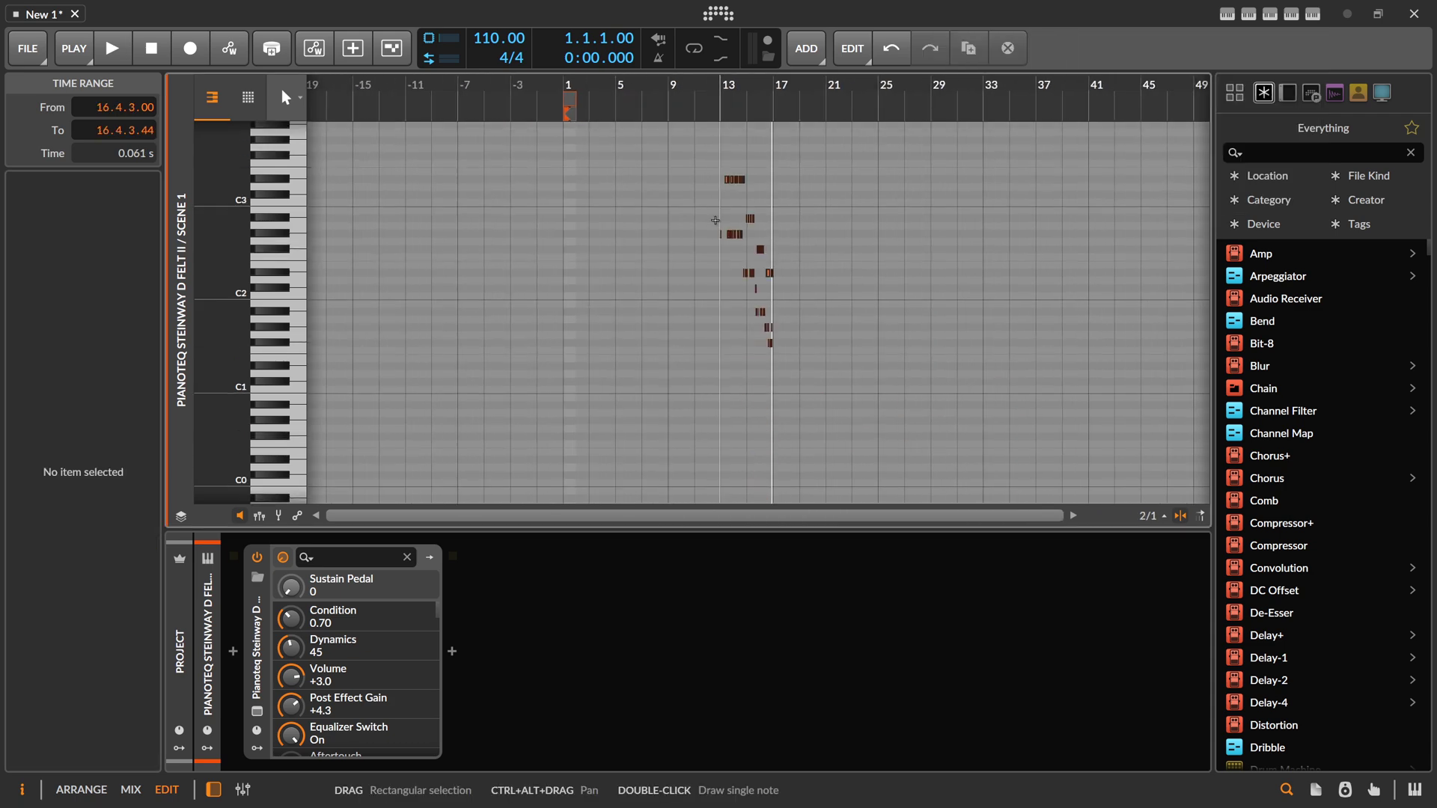
Step: Examine the painted notes in the launcher clip up close and as a whole, selecting them all
drag(746, 97, 747, 169)
scroll(708, 183, up, 3)
drag(554, 163, 990, 464)
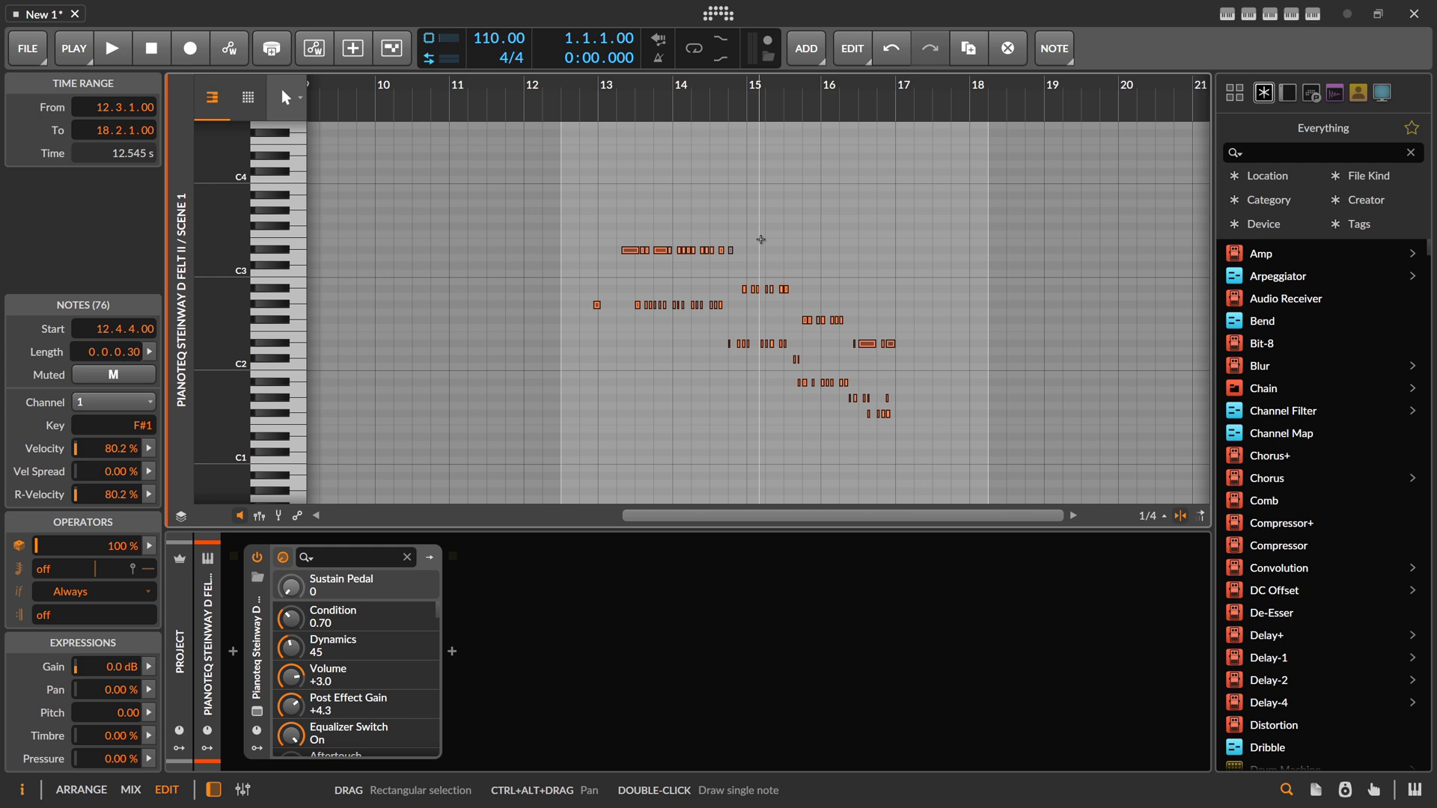
drag(896, 322, 889, 431)
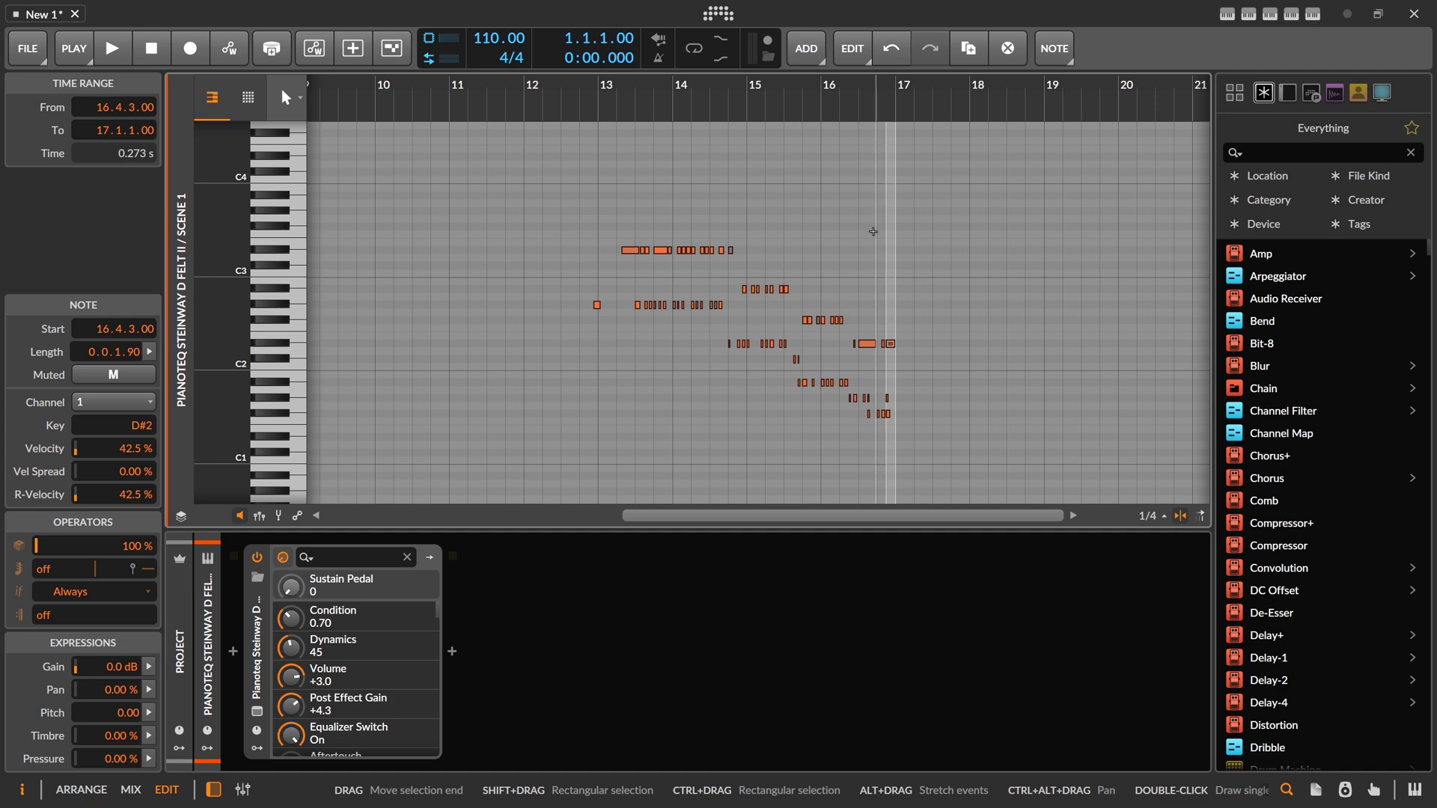
scroll(866, 199, down, 5)
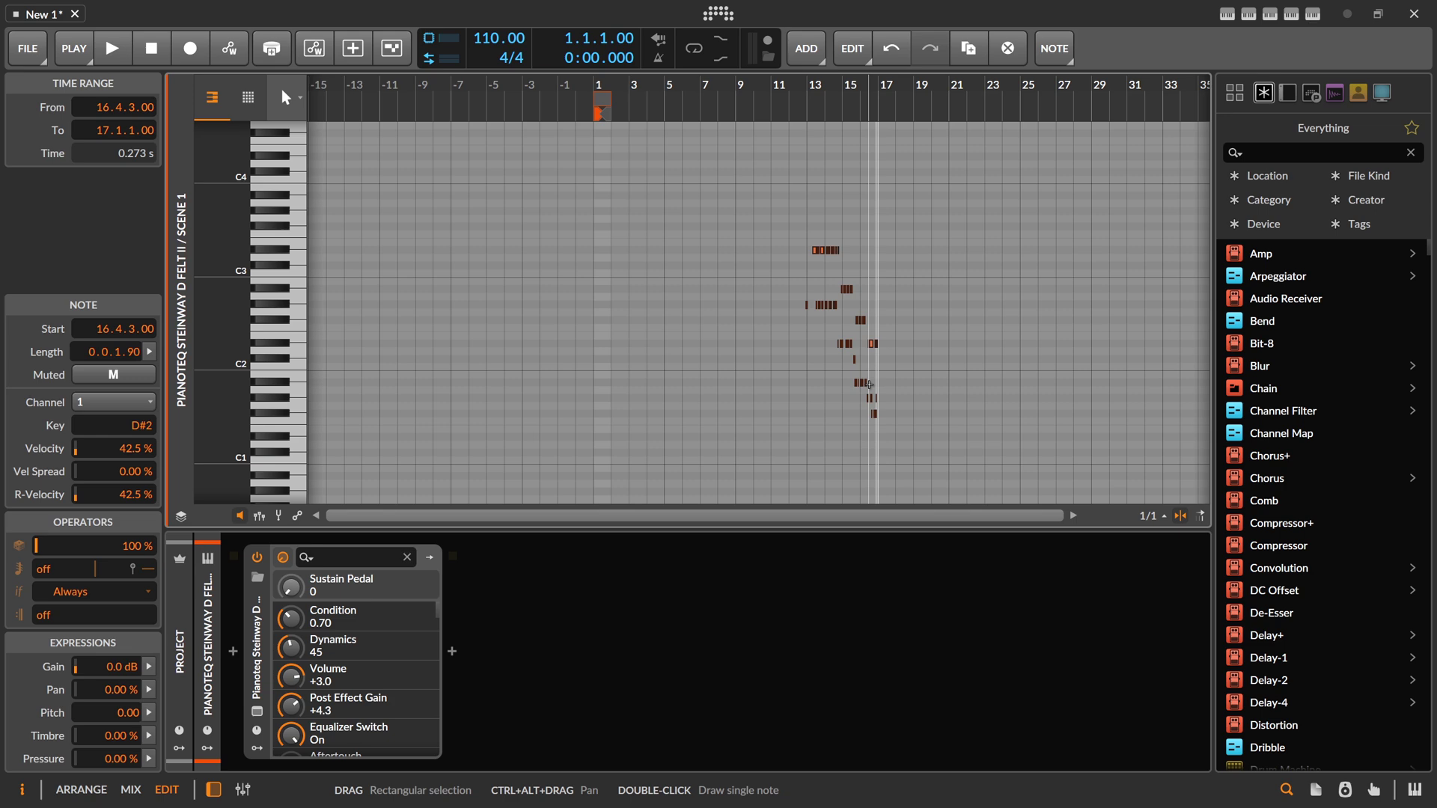
drag(762, 225, 1010, 455)
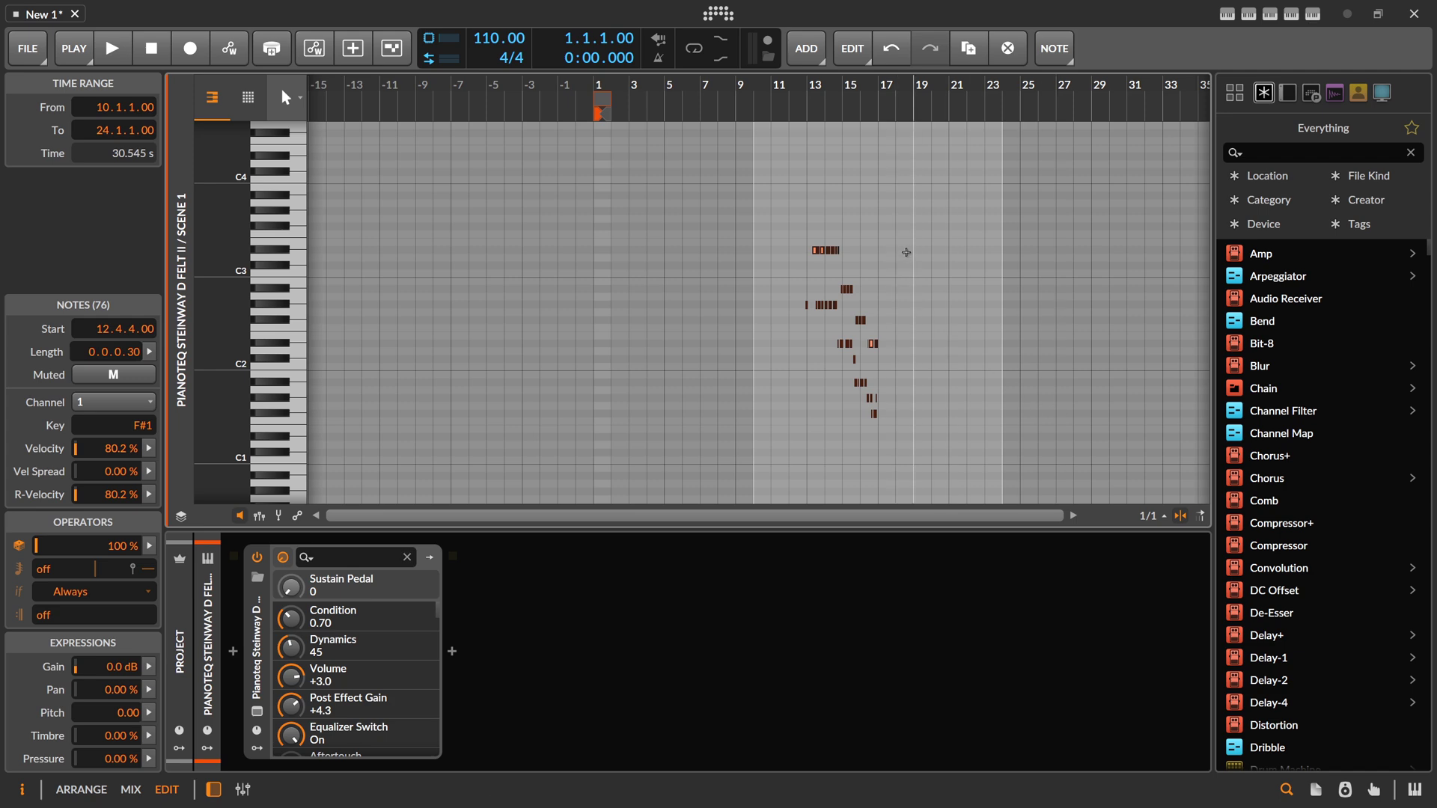
Step: Extend the launcher clip's loop to 16 bars and select the painted notes at its end
click(912, 253)
drag(677, 114, 1011, 142)
click(963, 189)
drag(856, 196, 1036, 460)
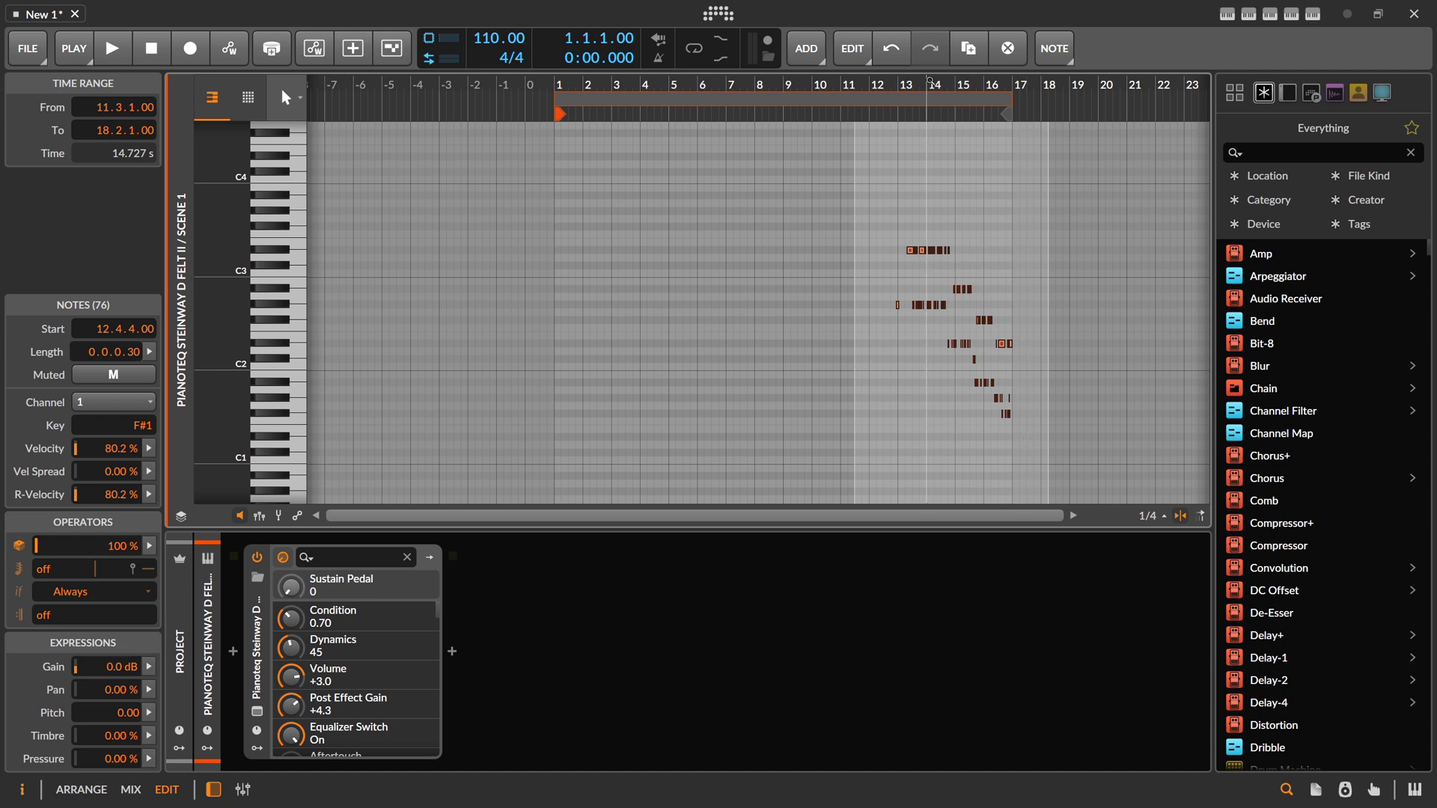
Step: Select the group of painted notes from beat 2 of bar 13 to near the end of bar 15
drag(928, 85, 923, 157)
click(881, 192)
drag(801, 209, 1105, 326)
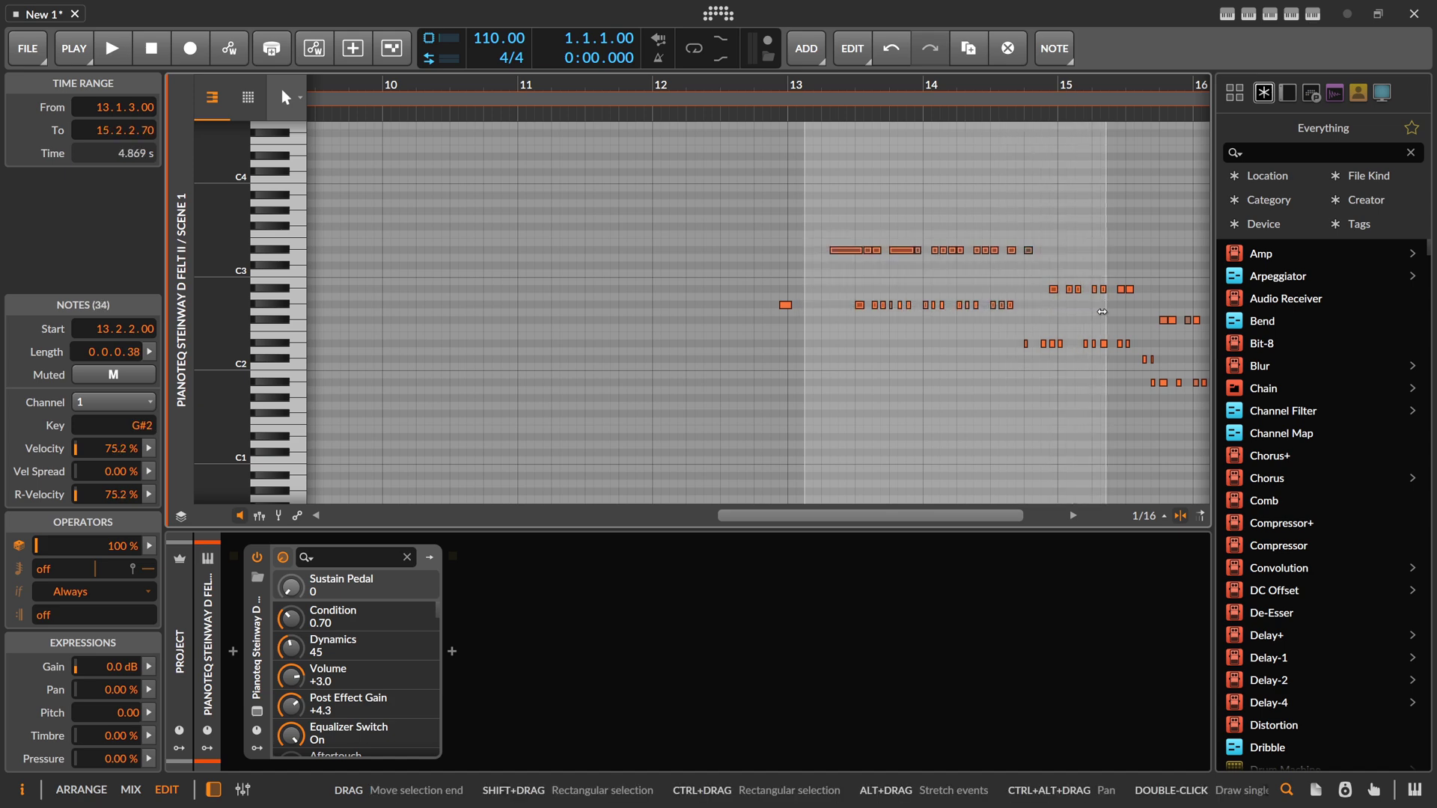
click(1058, 274)
drag(822, 219, 1177, 398)
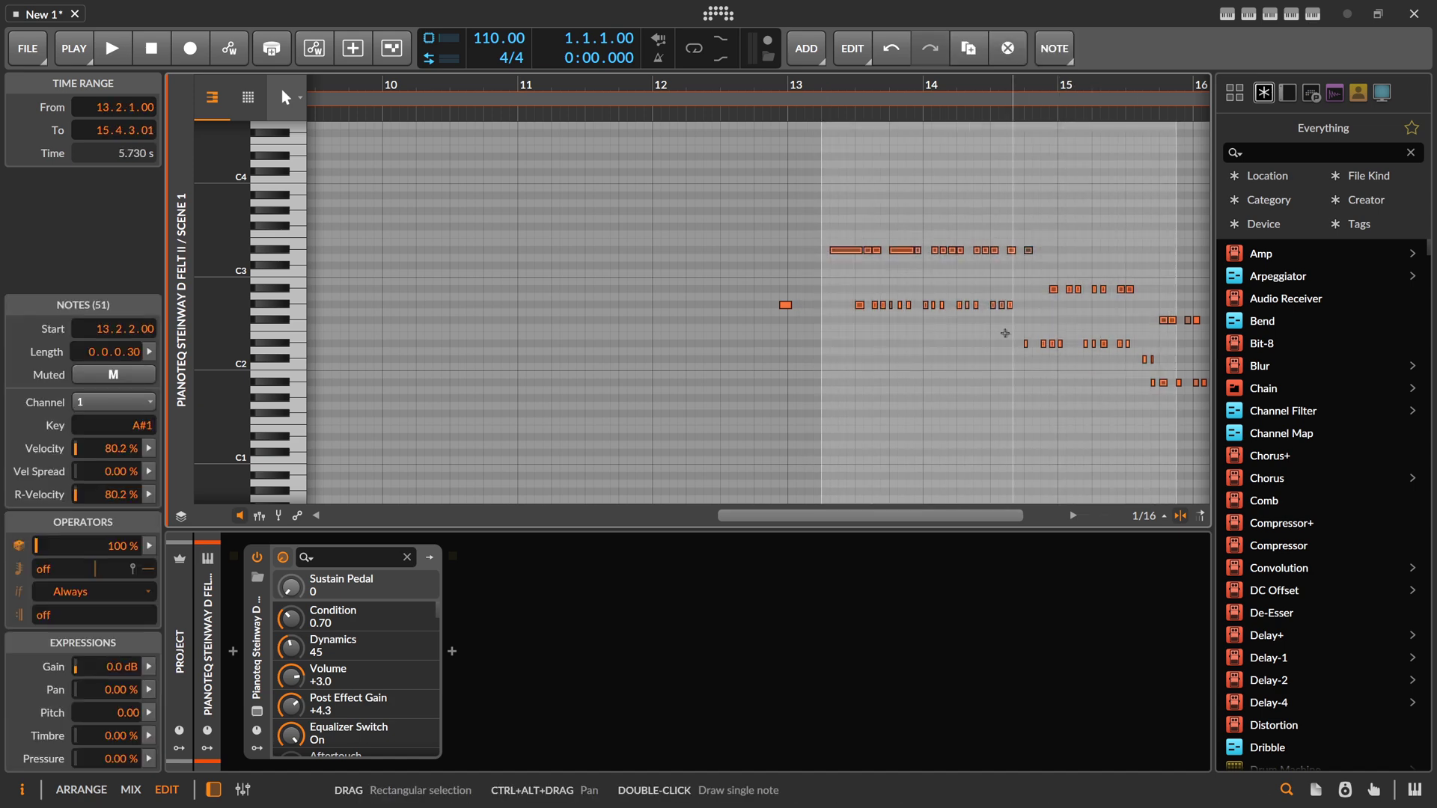
Step: Delete all the painted notes from the launcher clip and return to the arrangement
drag(888, 85, 839, 30)
scroll(762, 87, down, 3)
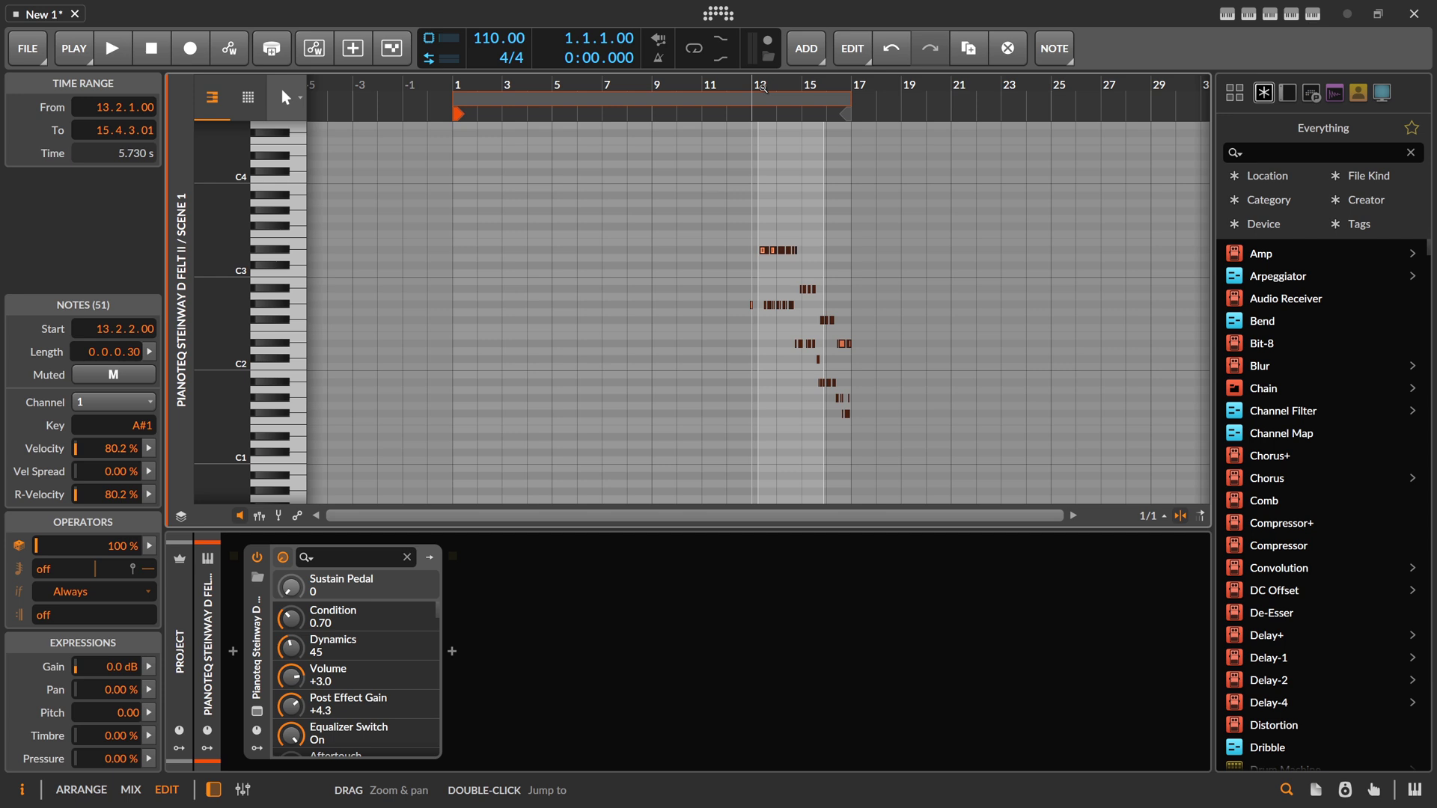
drag(678, 182, 939, 436)
key(Delete)
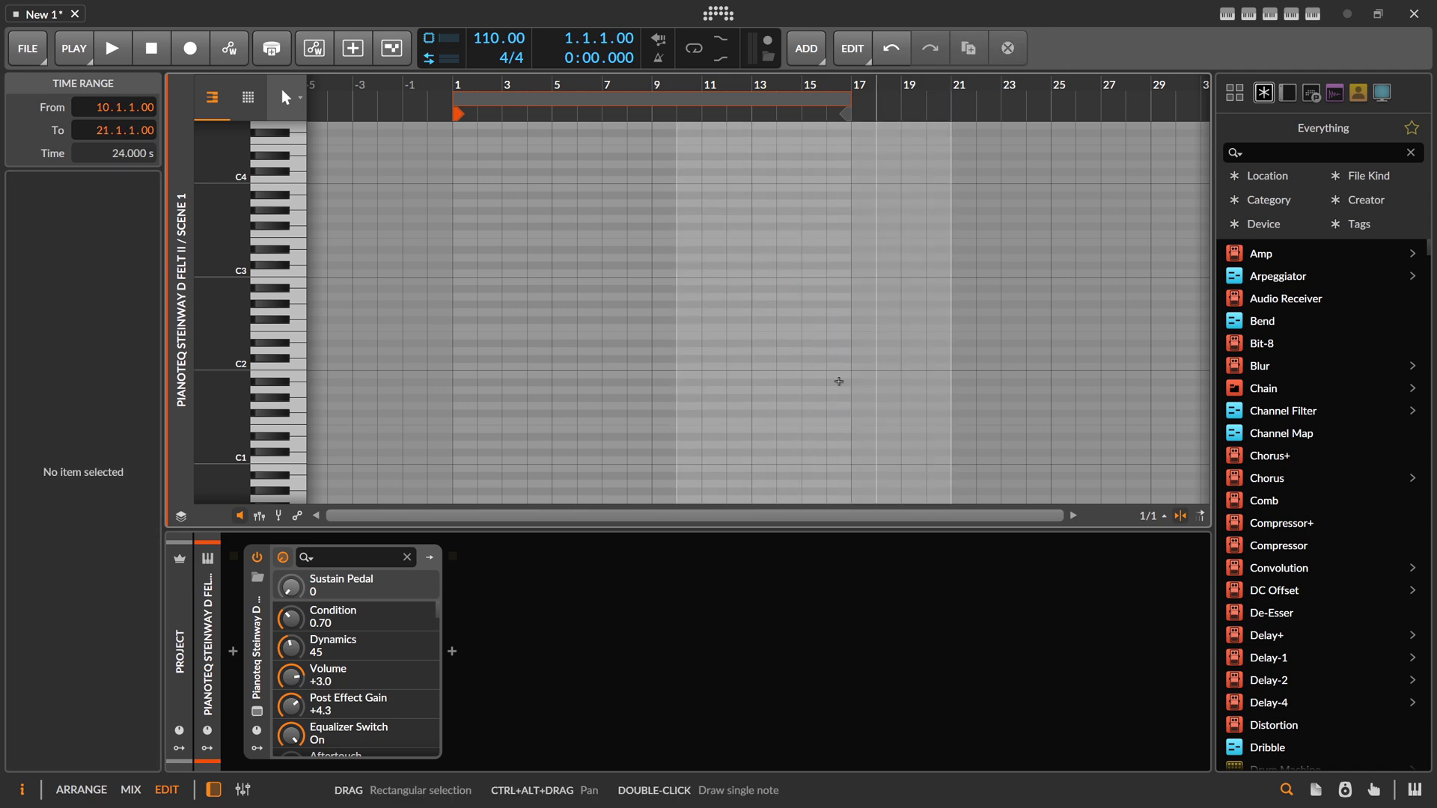
click(728, 272)
key(Tab)
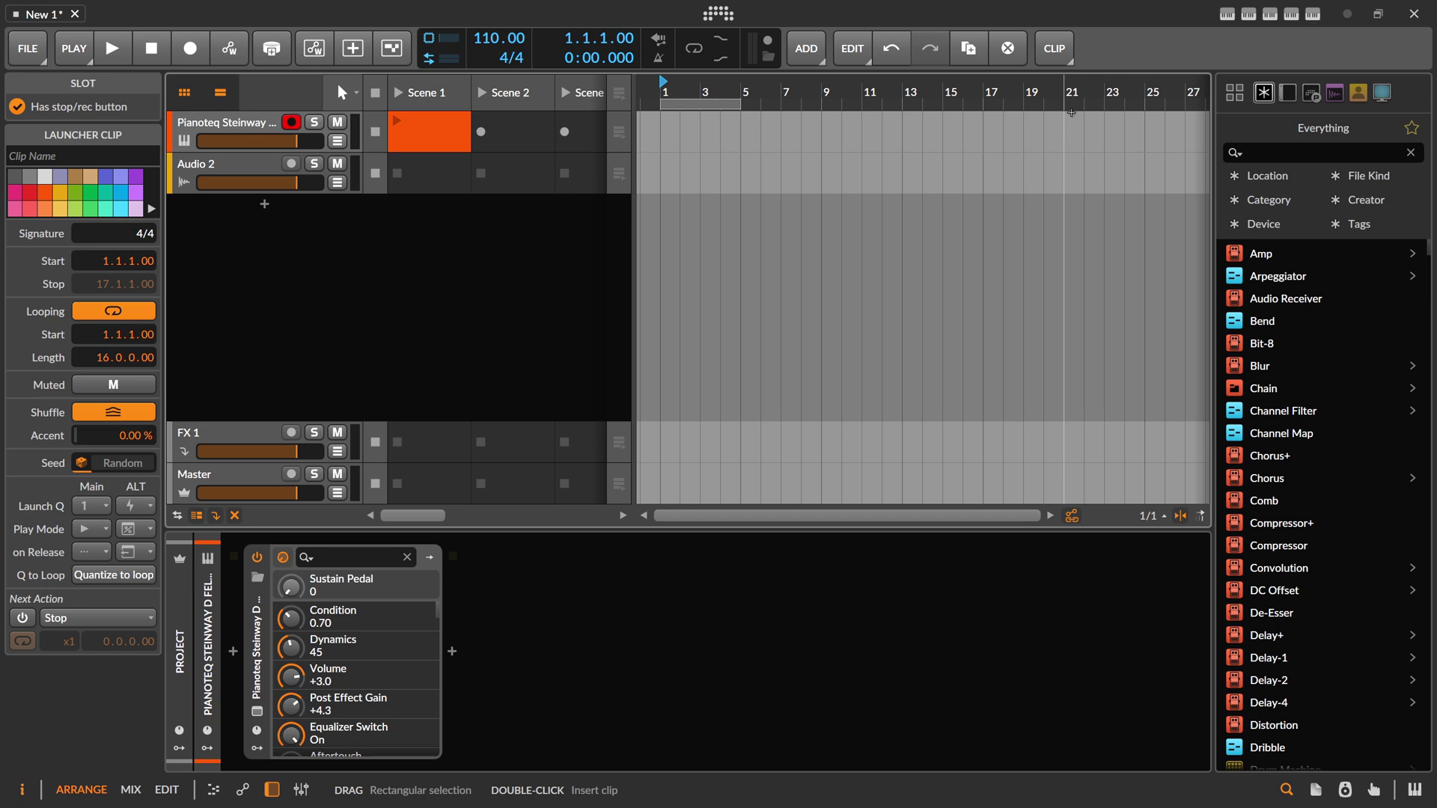
Step: In the controller settings, turn off Retrospect and remove the Arturia Keystep Pro and Retrospect controllers
click(1312, 14)
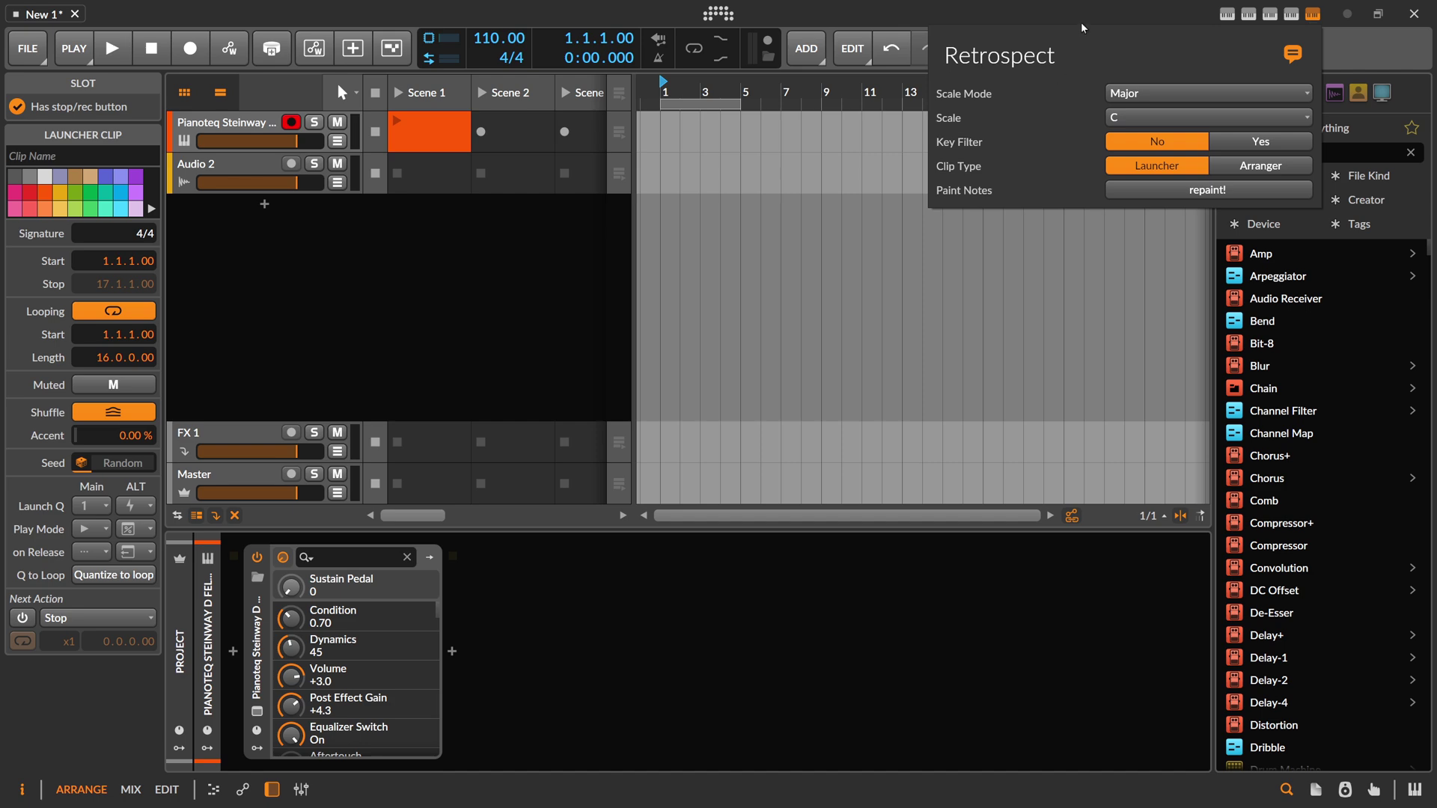
click(991, 24)
click(707, 13)
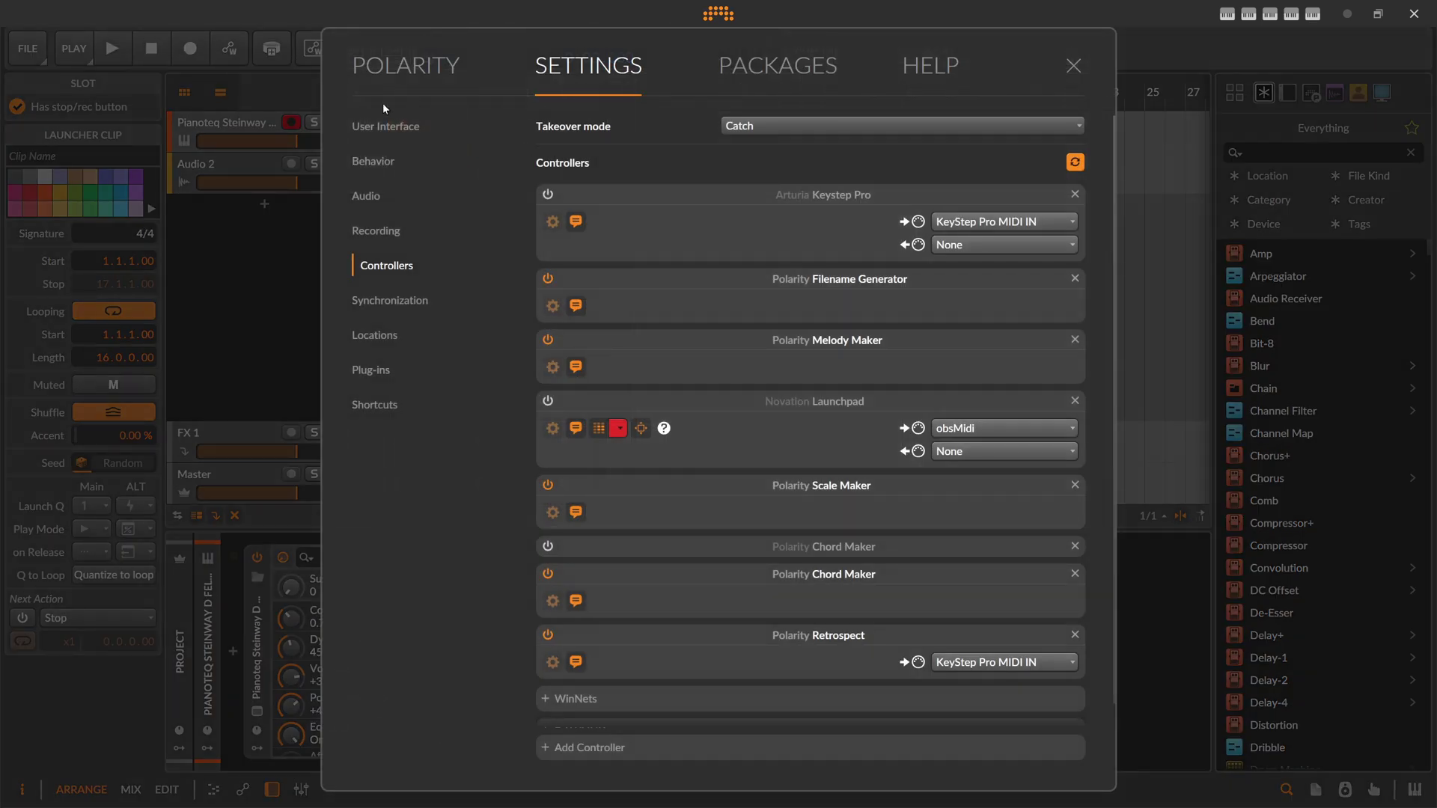
click(548, 634)
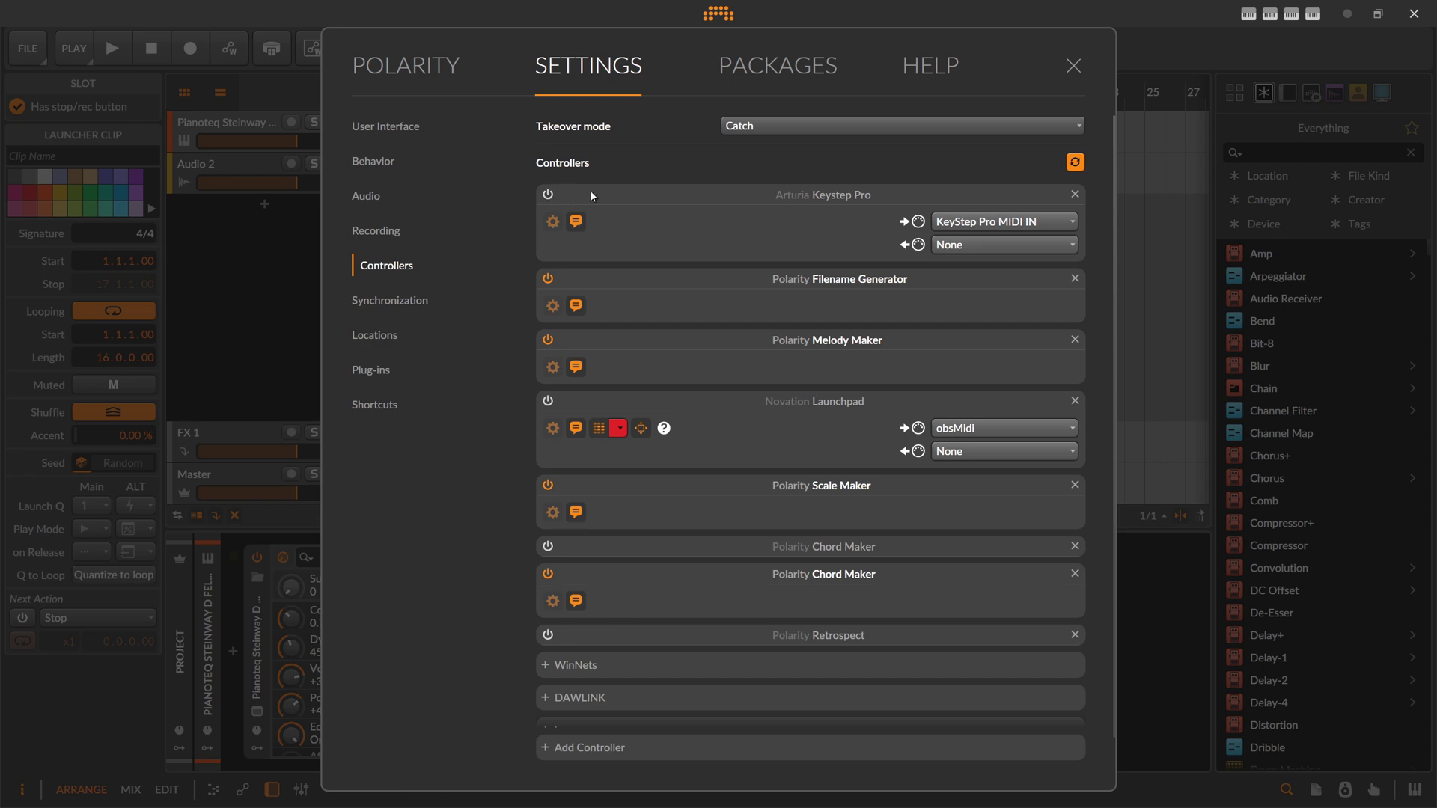
click(1076, 195)
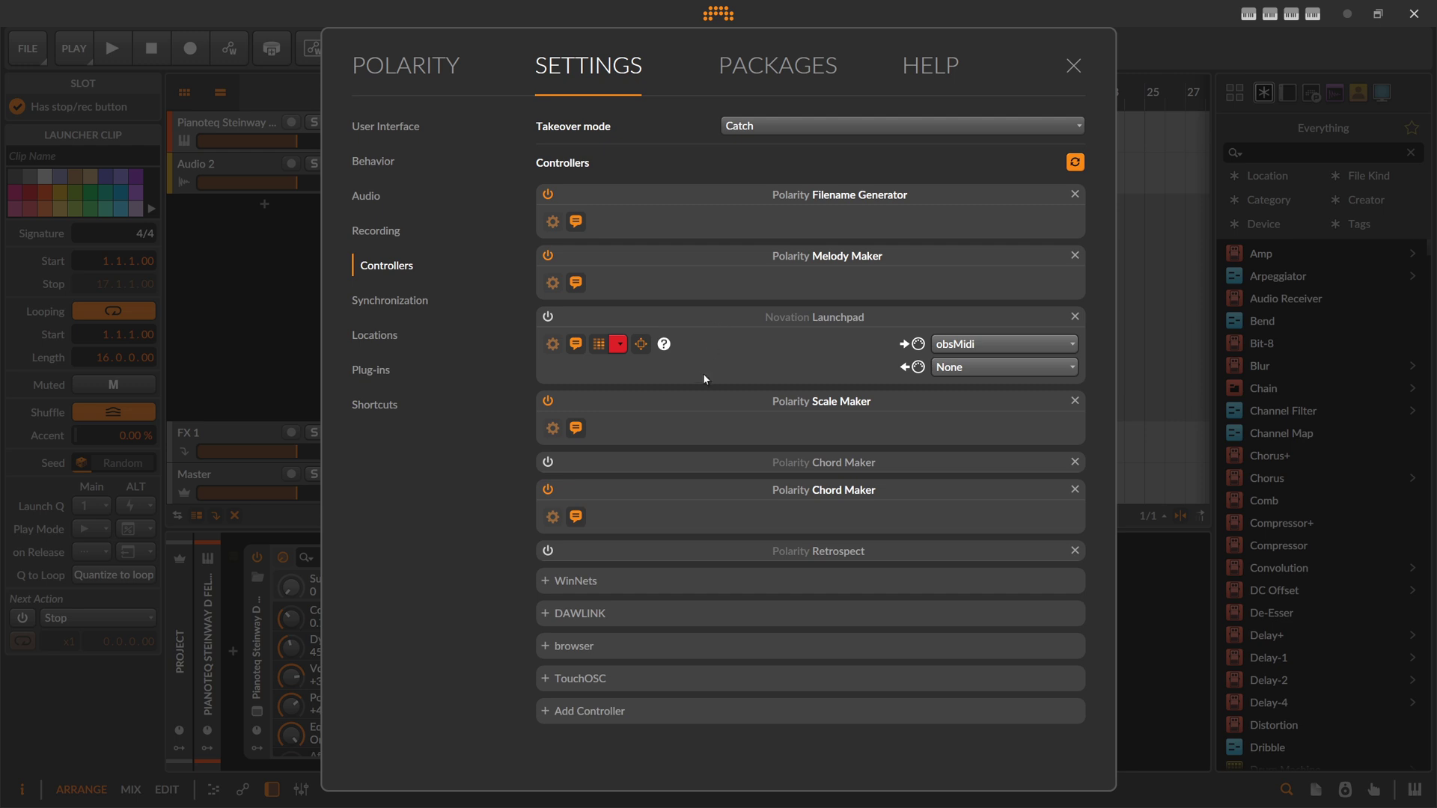
click(1075, 550)
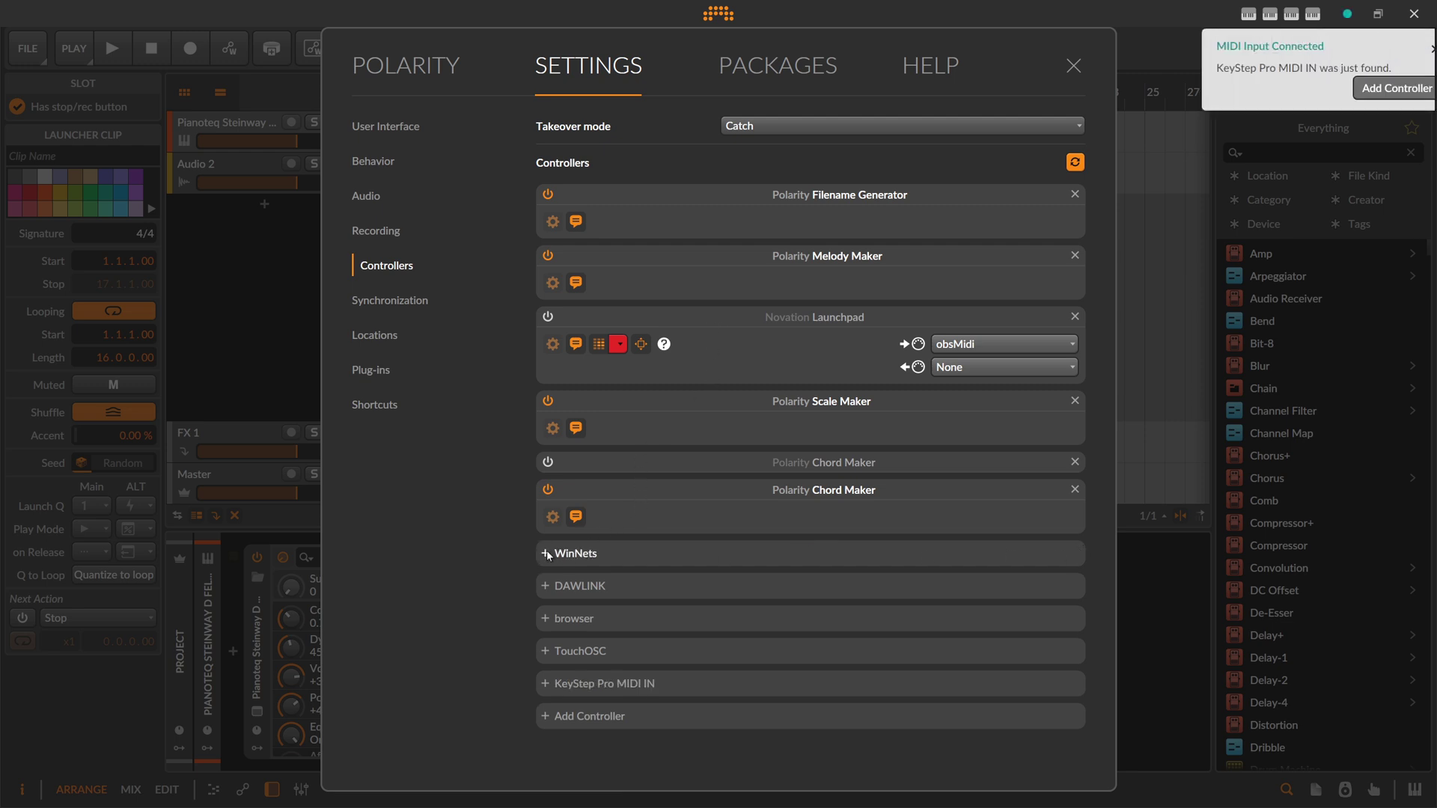
Step: Add a new controller with Polarity as the hardware vendor and Retrospect as the product
click(544, 716)
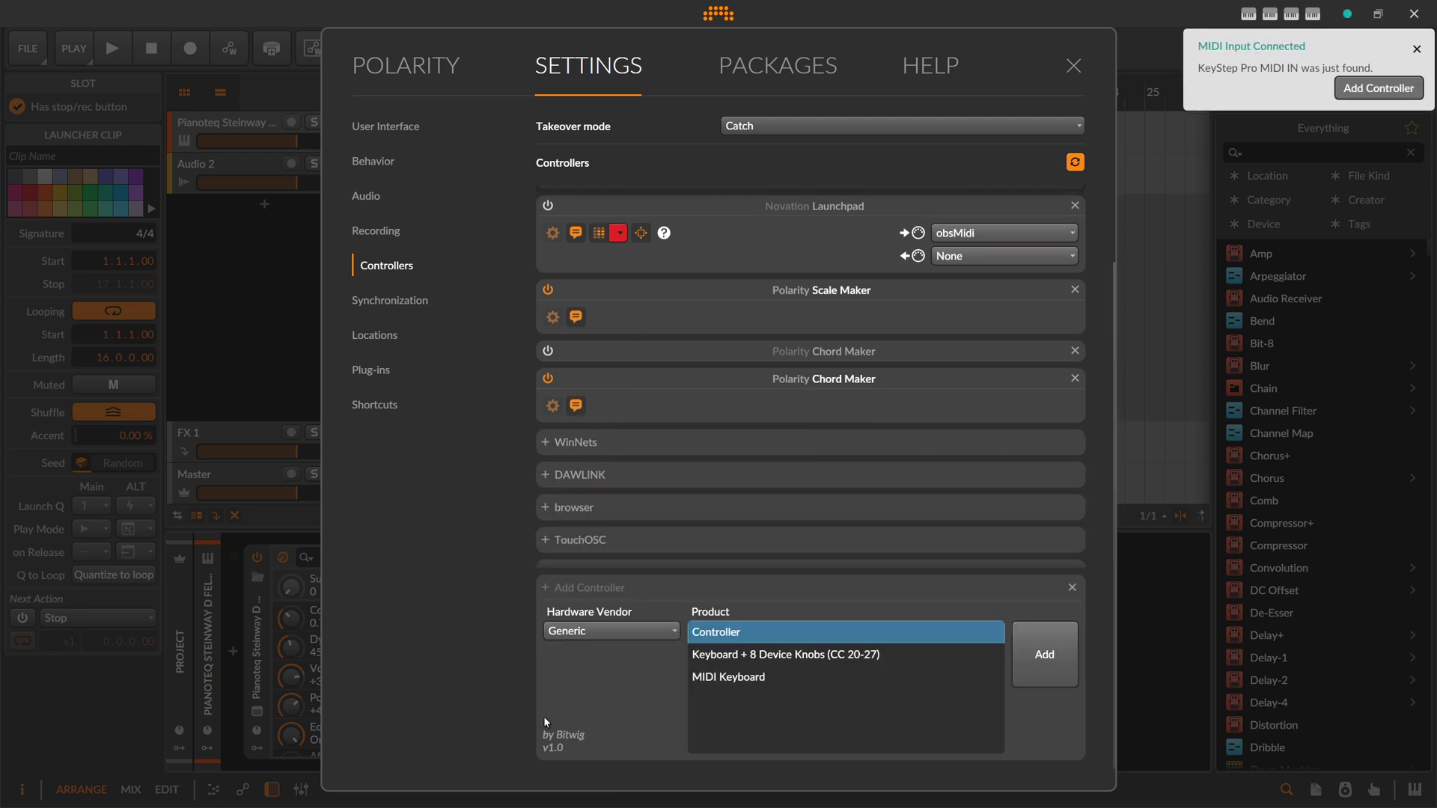
click(610, 628)
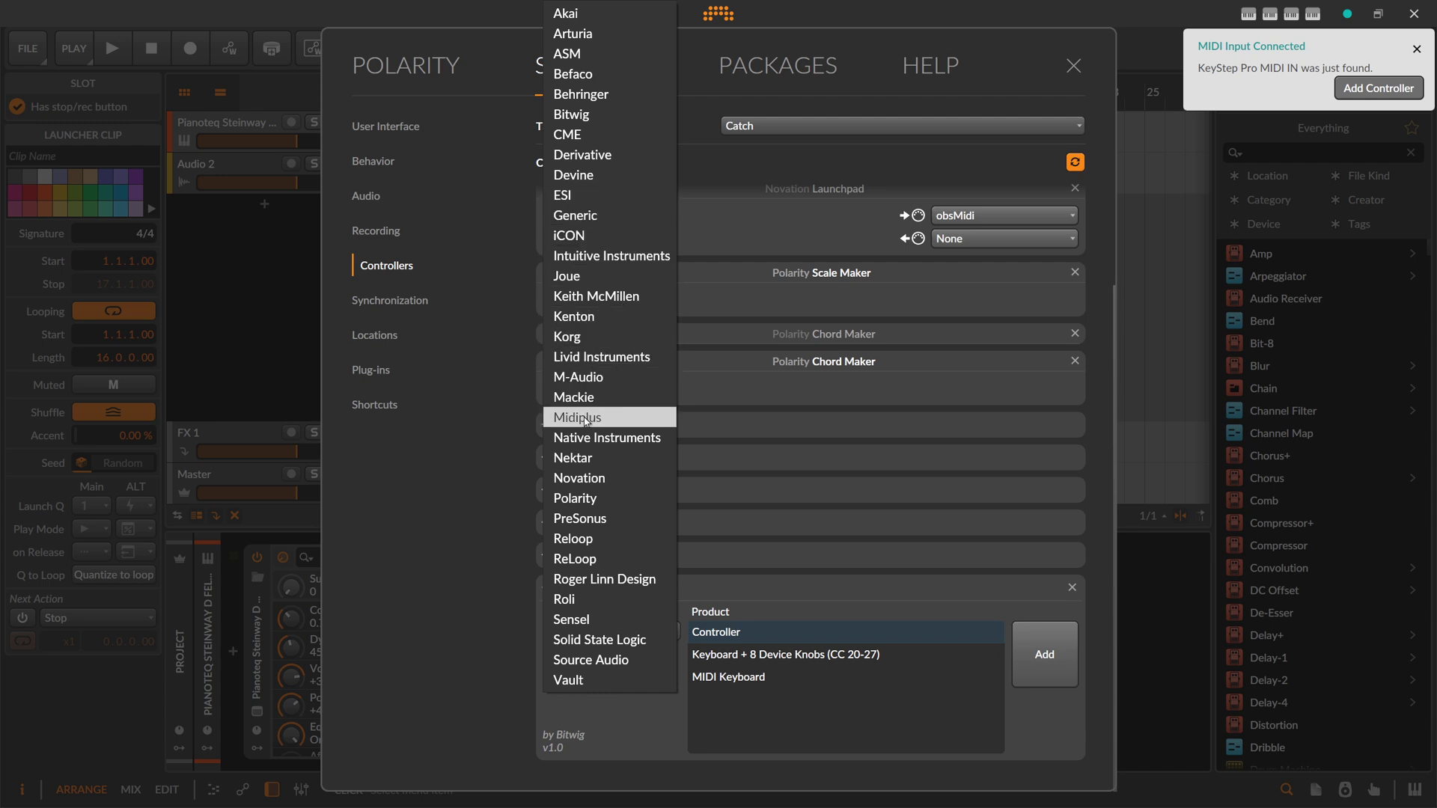
click(583, 499)
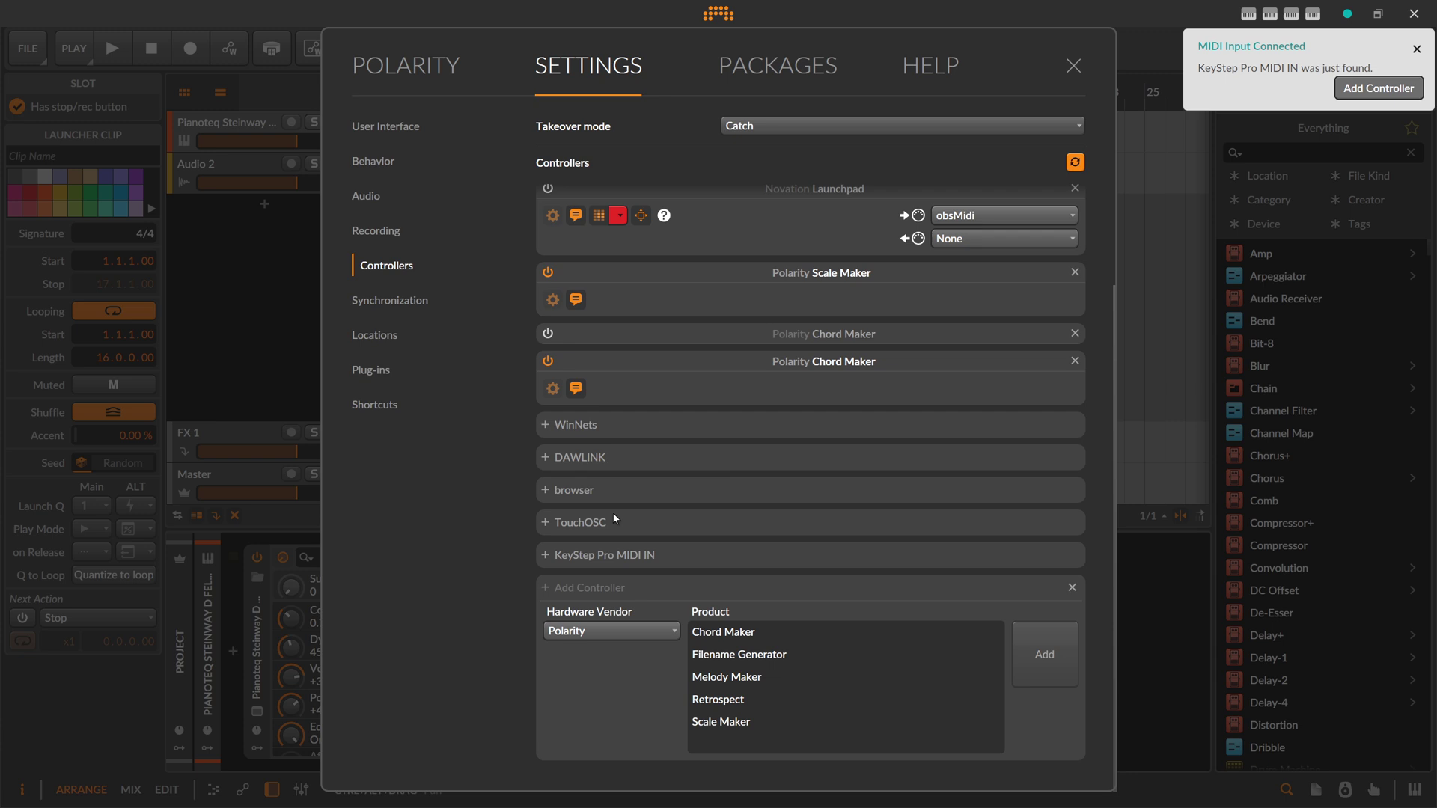
click(732, 699)
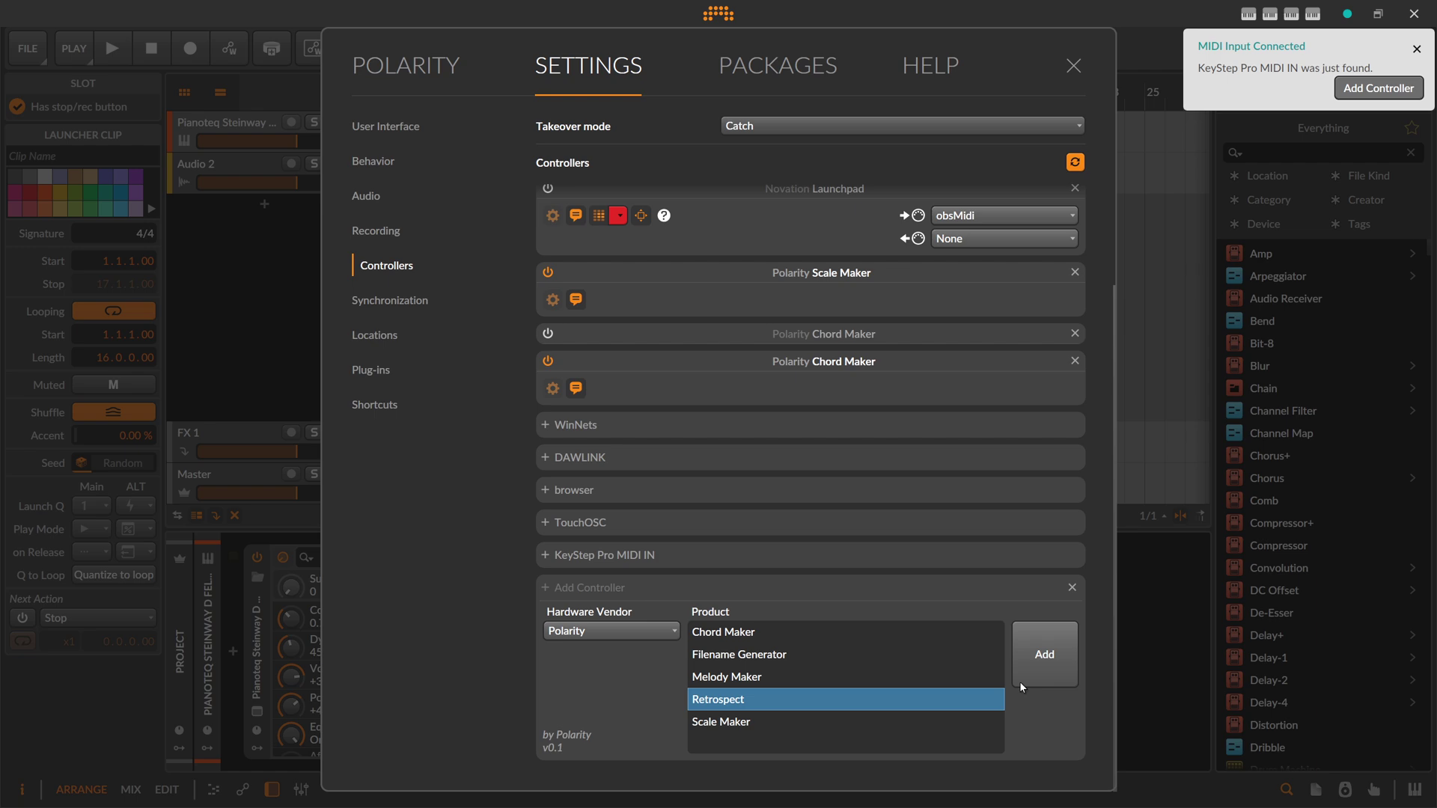
click(1034, 654)
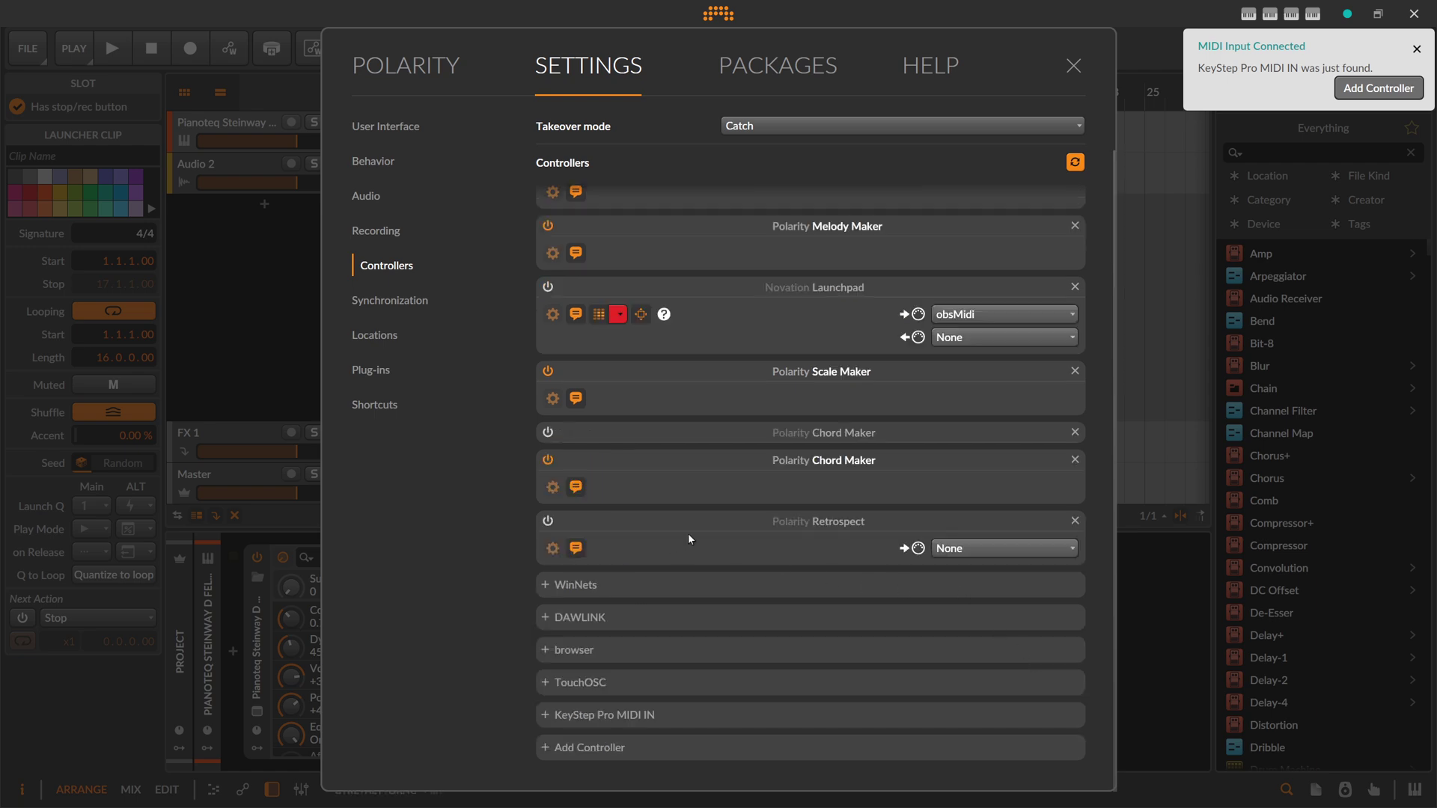
Step: Assign KeyStep Pro MIDI IN as Retrospect's MIDI input and close the settings
click(965, 549)
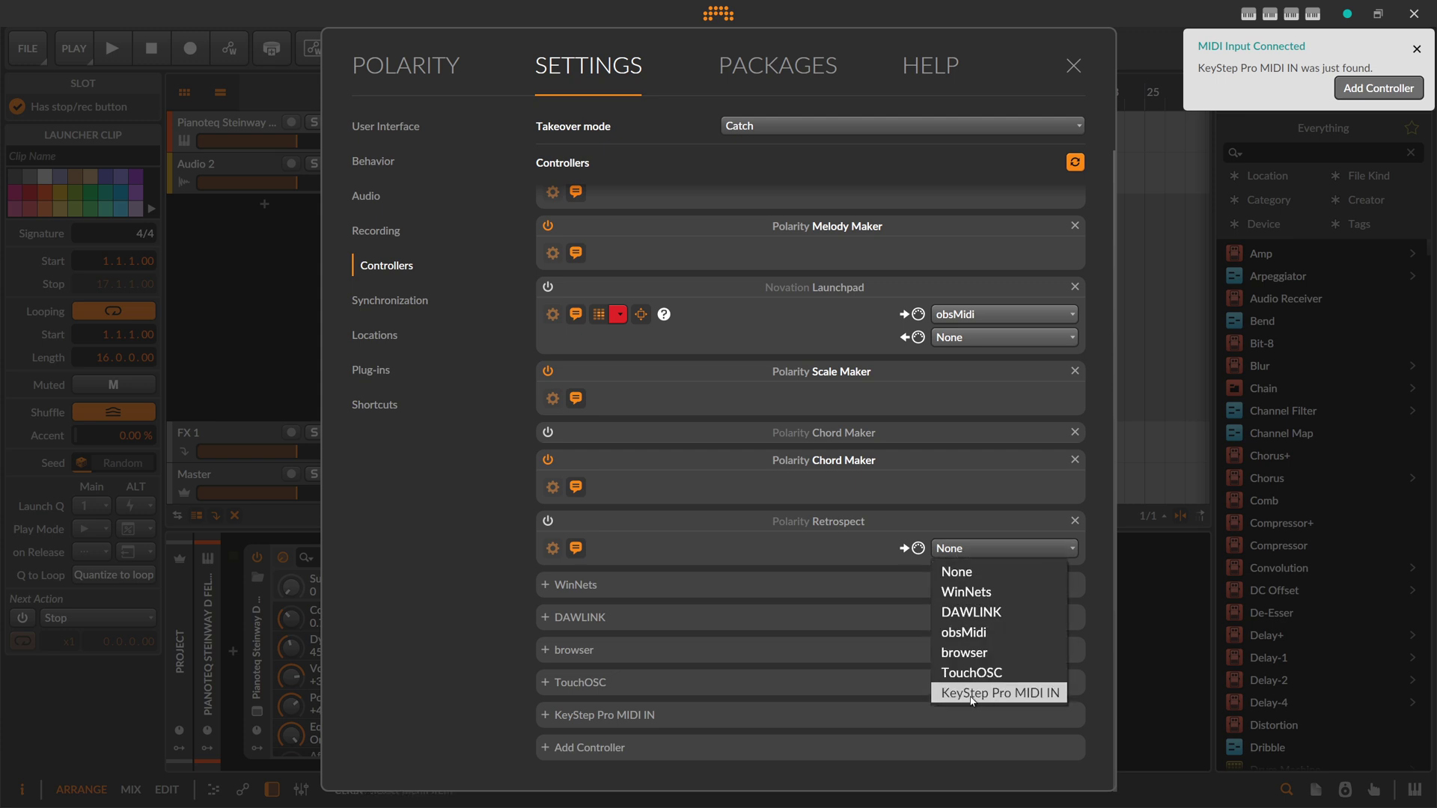
click(999, 689)
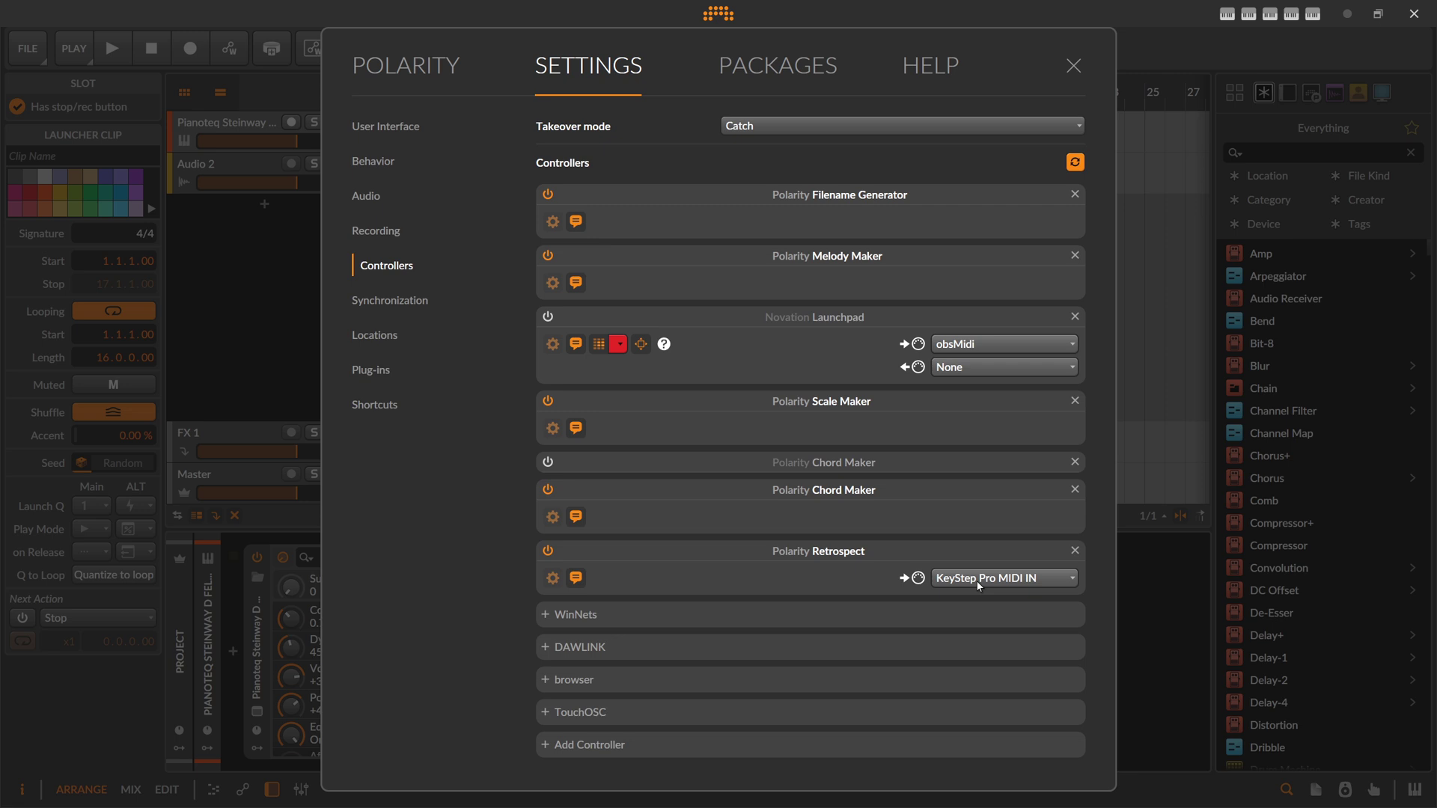
click(1074, 69)
Step: Set the Pianoteq Steinway track's input to Retrospect - Keyboard and arm the track for recording
click(264, 136)
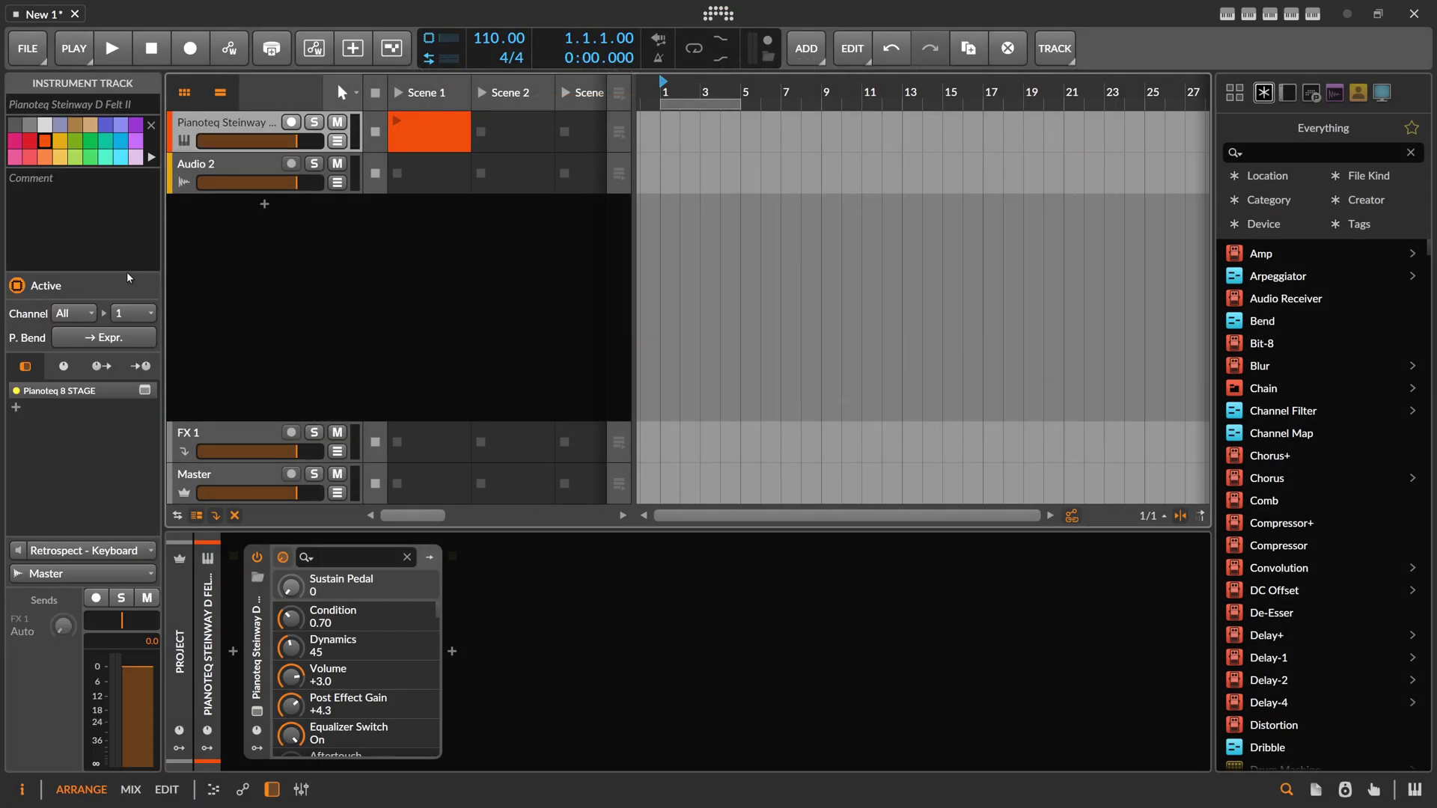
click(78, 552)
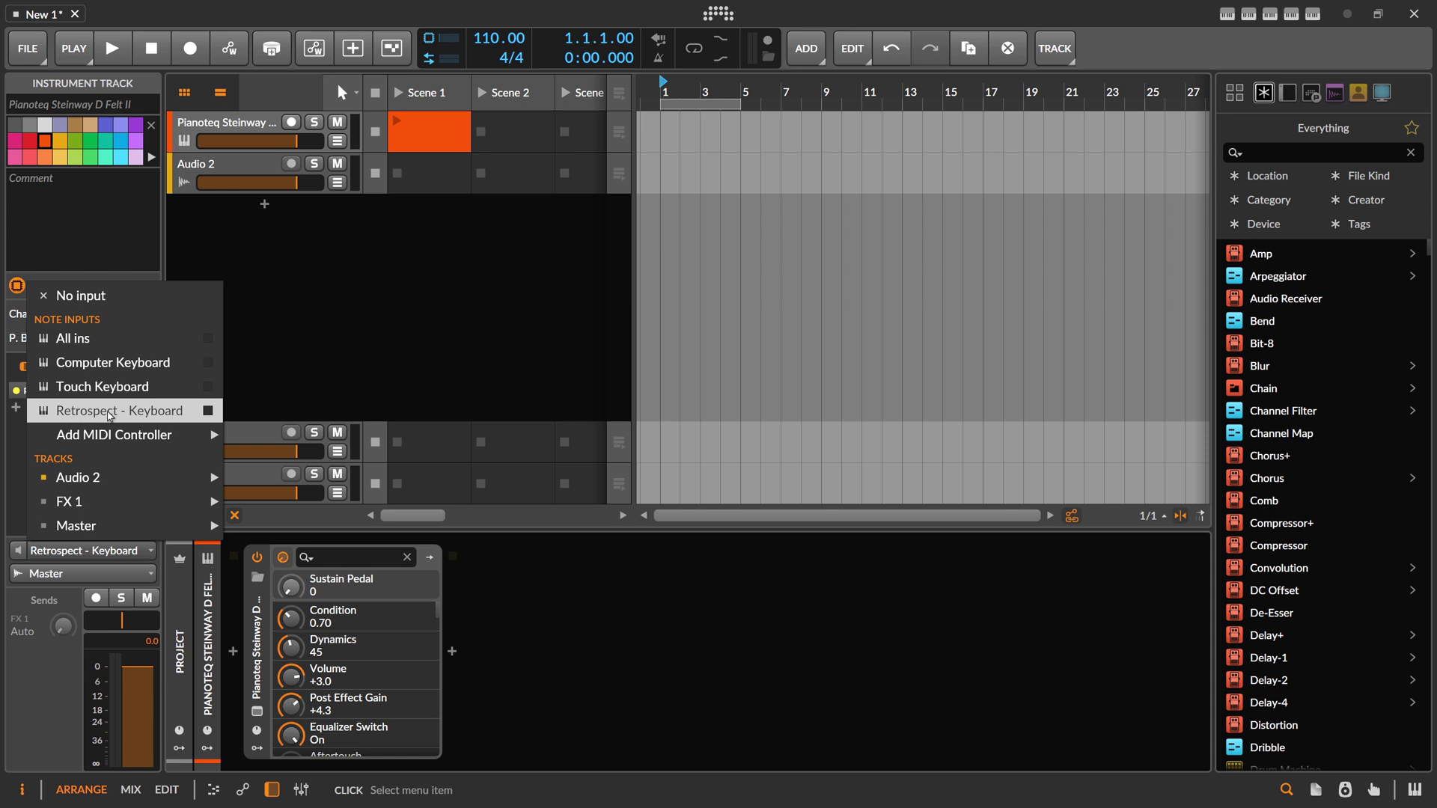
click(111, 412)
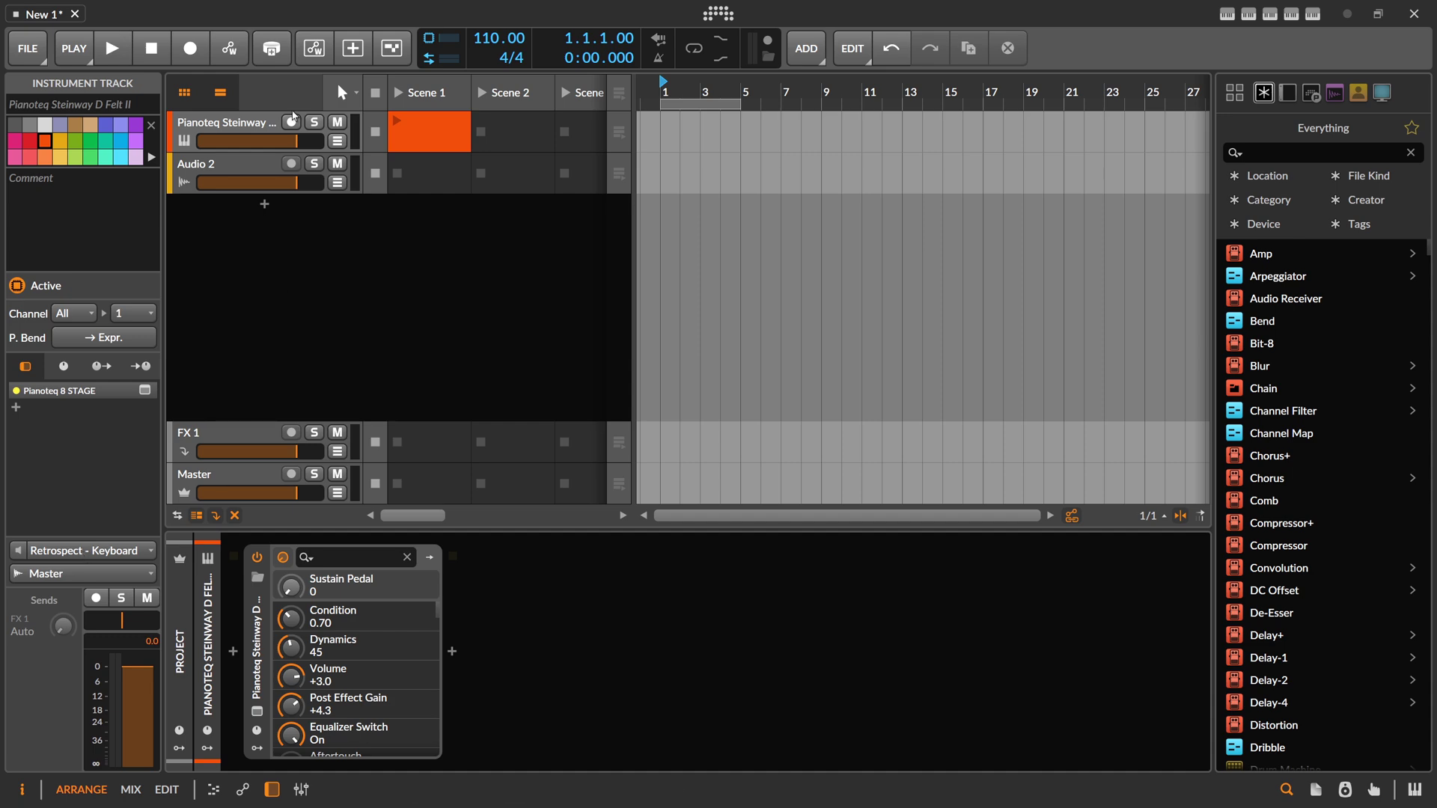
click(96, 597)
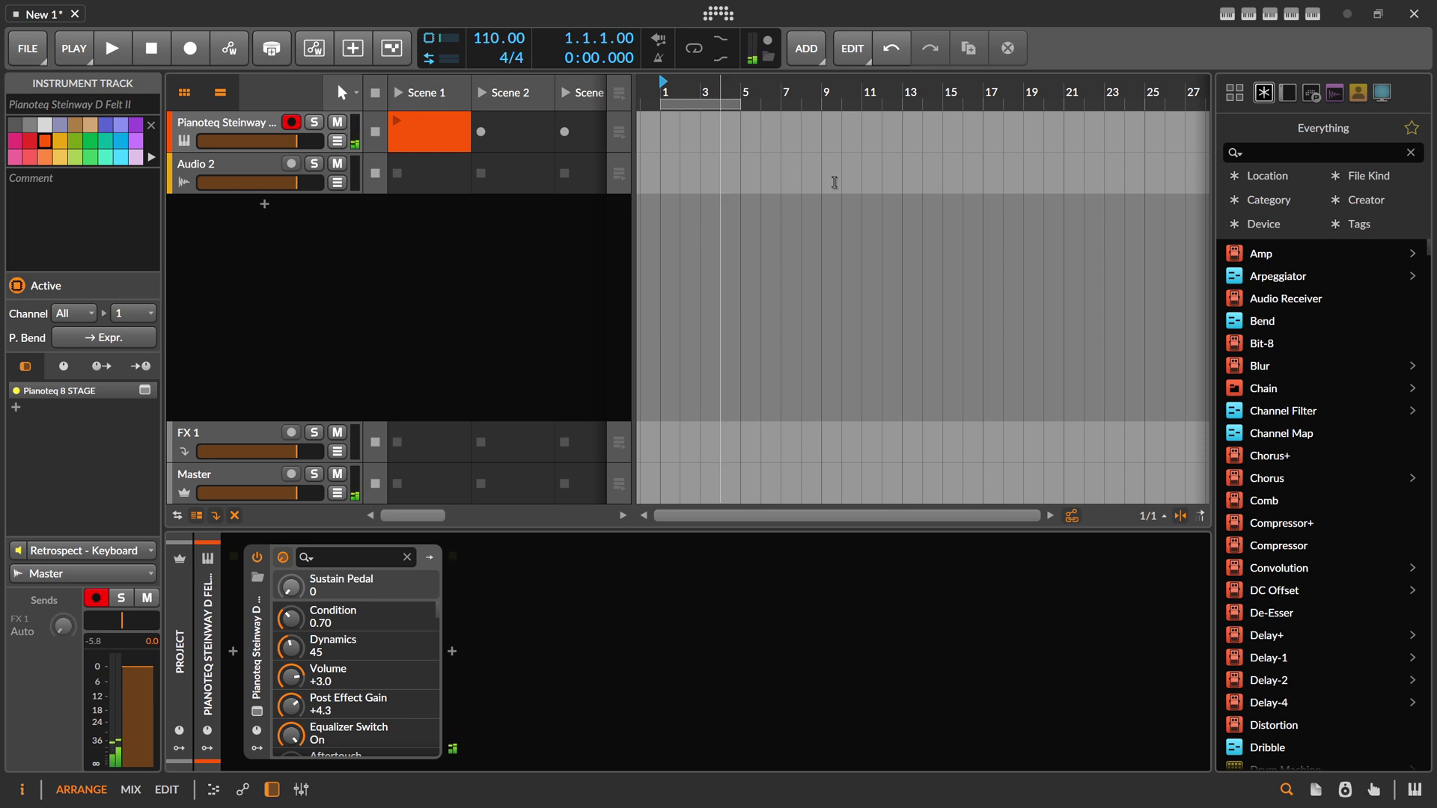
Step: Select the Scene 1 clip on the Pianoteq Steinway track and repaint the newly played notes into it with Retrospect
click(1312, 15)
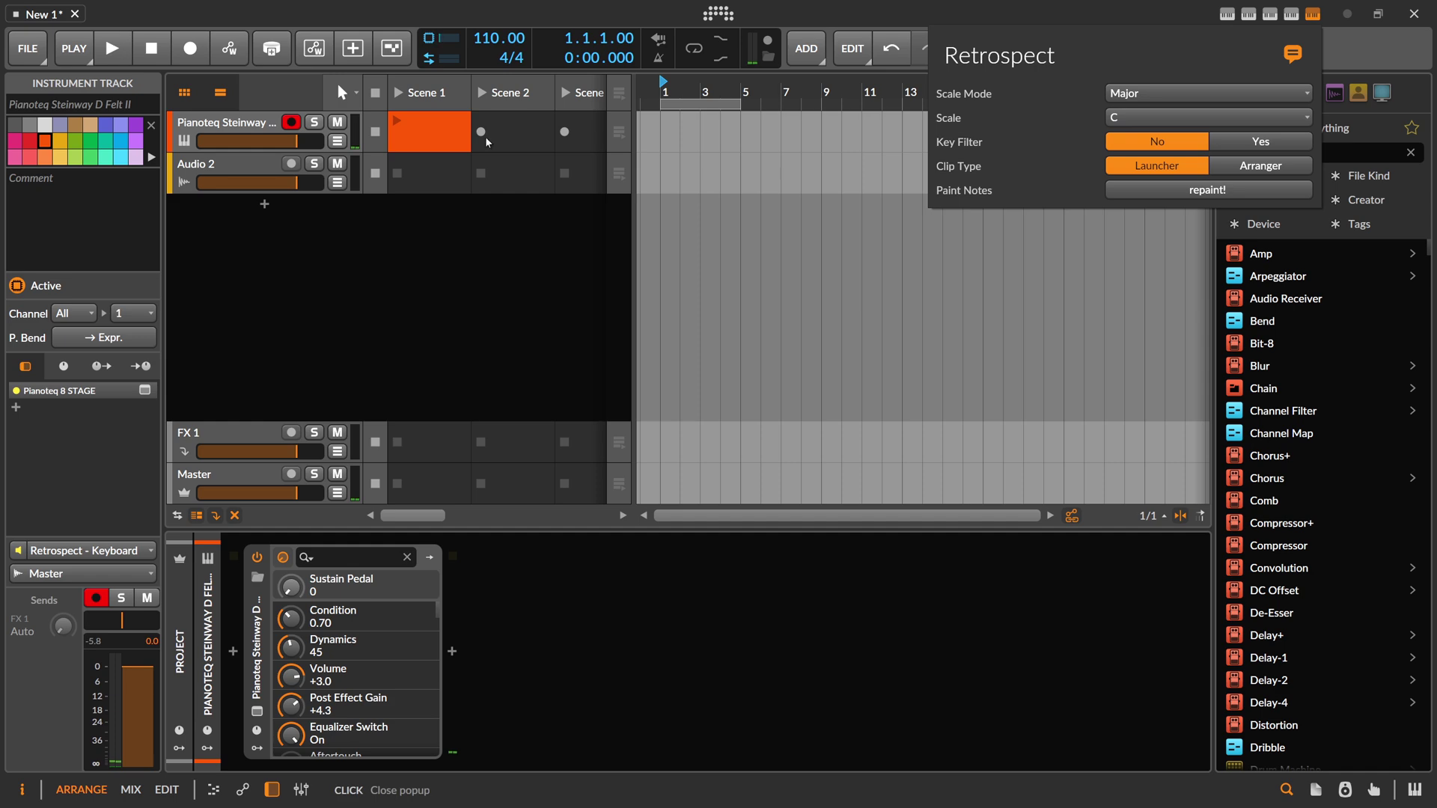
click(442, 142)
click(440, 140)
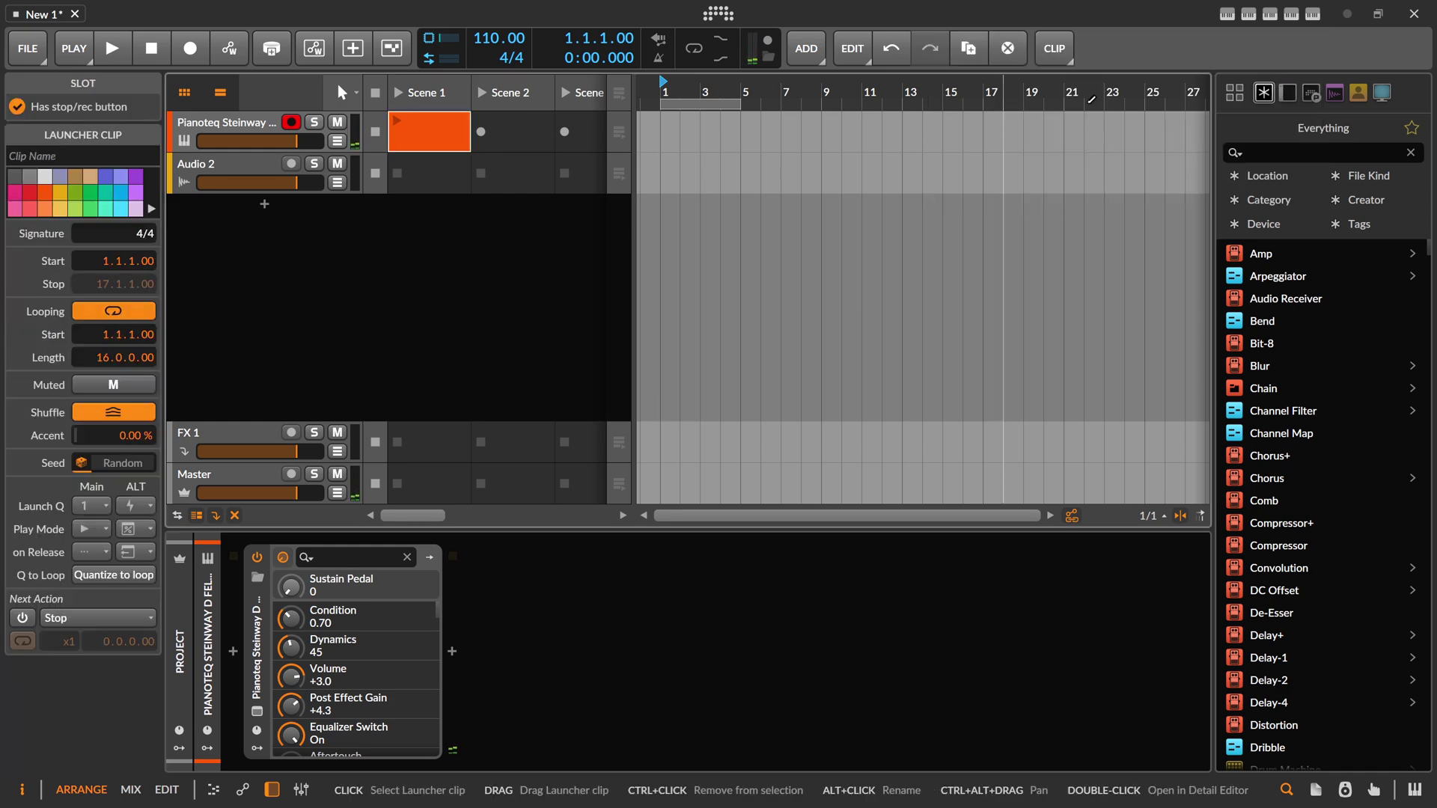
click(1312, 14)
click(1221, 191)
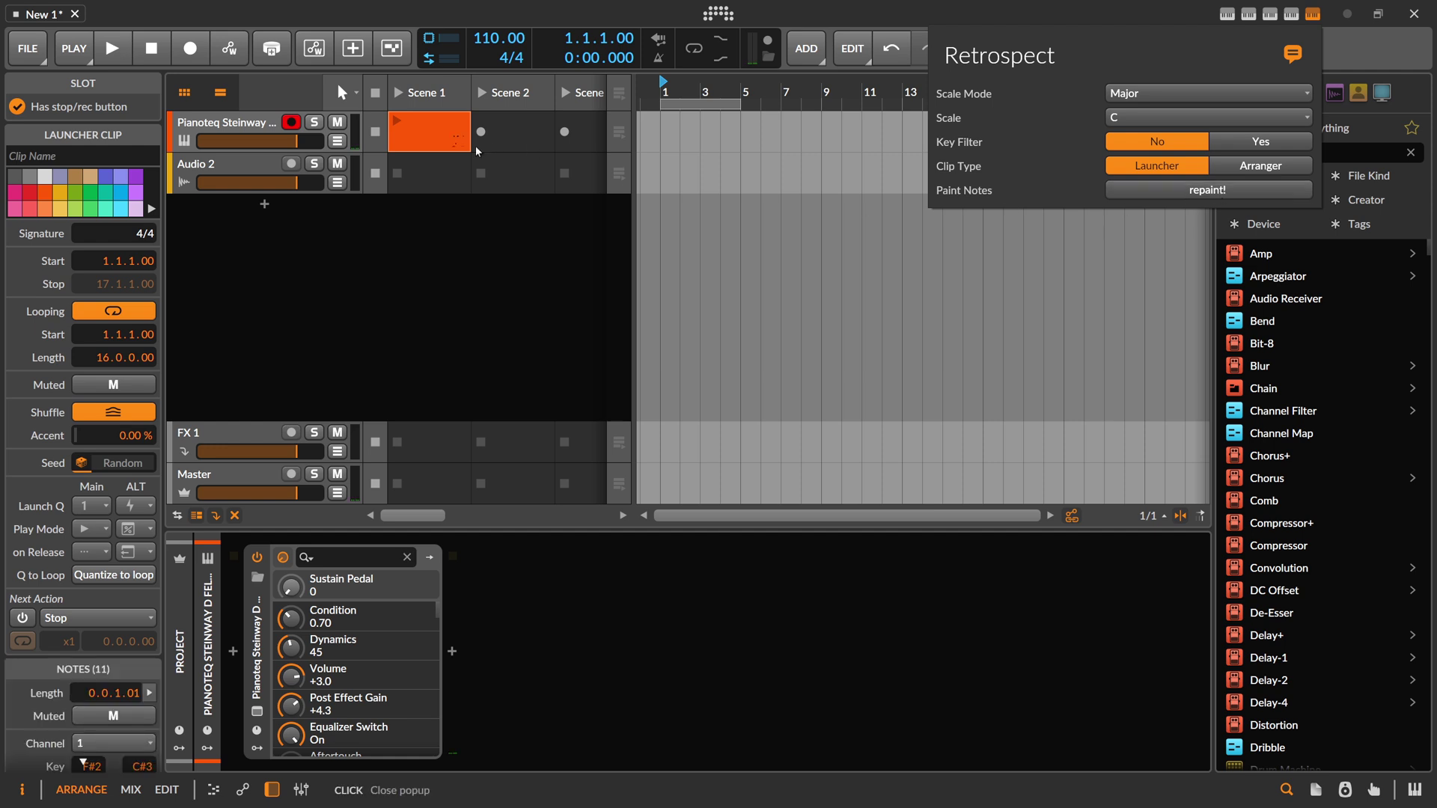
Step: Move the Scene 1 clip's play start to bar 14, start playback, and return to the arrangement
click(454, 145)
double_click(449, 144)
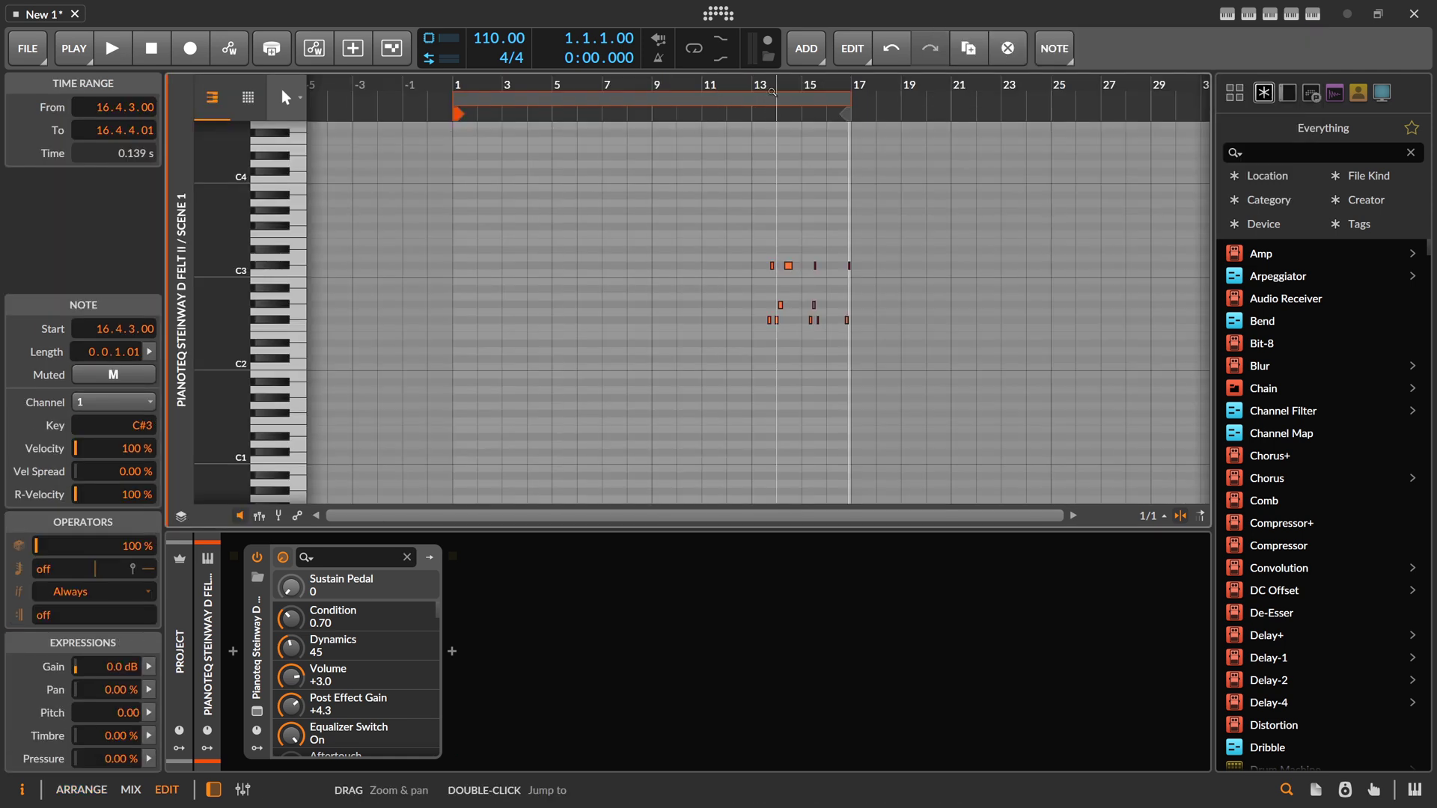
drag(459, 114, 783, 131)
key(space)
key(Tab)
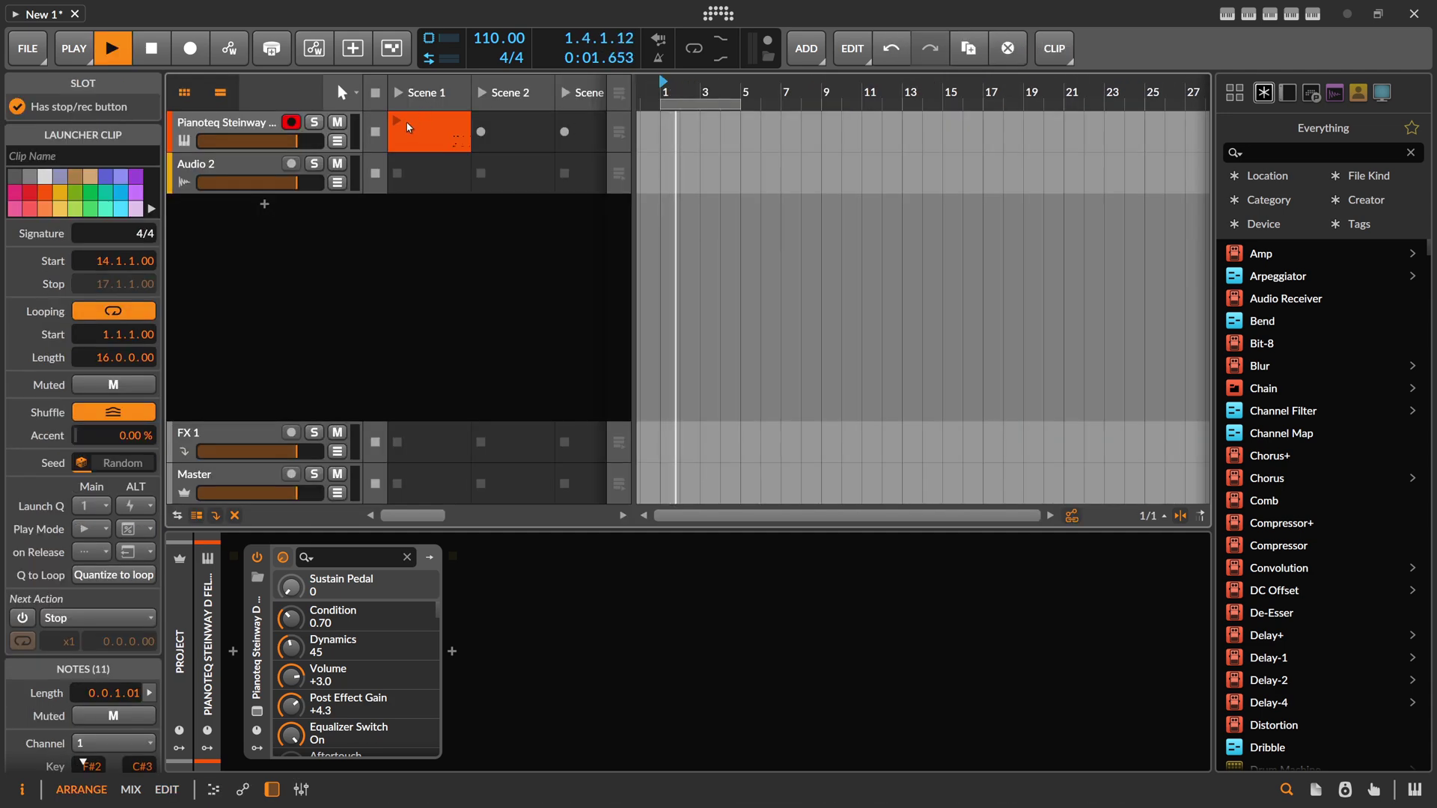
Step: Audition the Scene 1 clip's notes, stop playback, and remove the clip from the Pianoteq Steinway track
key(alt+3)
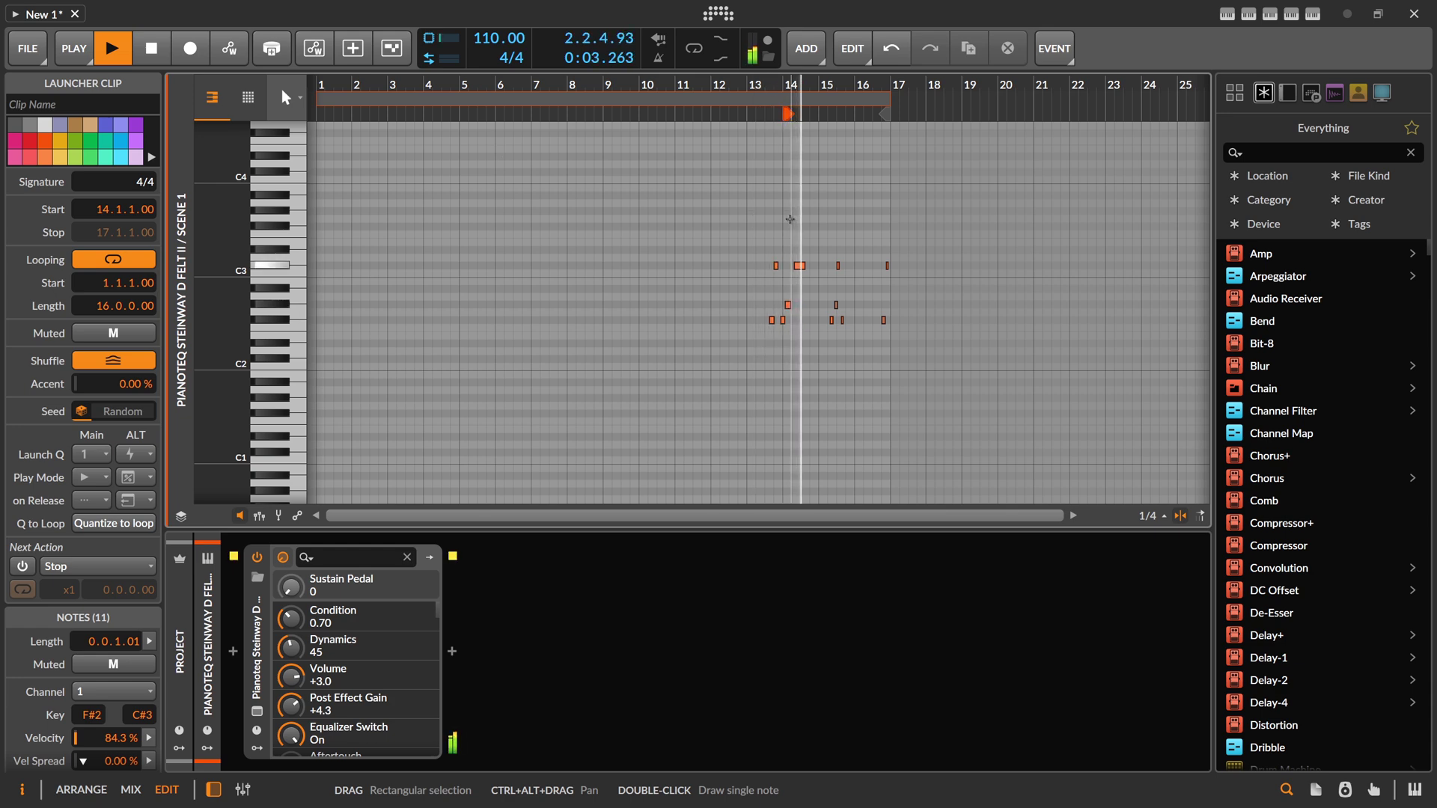
key(alt+1)
key(space)
click(454, 147)
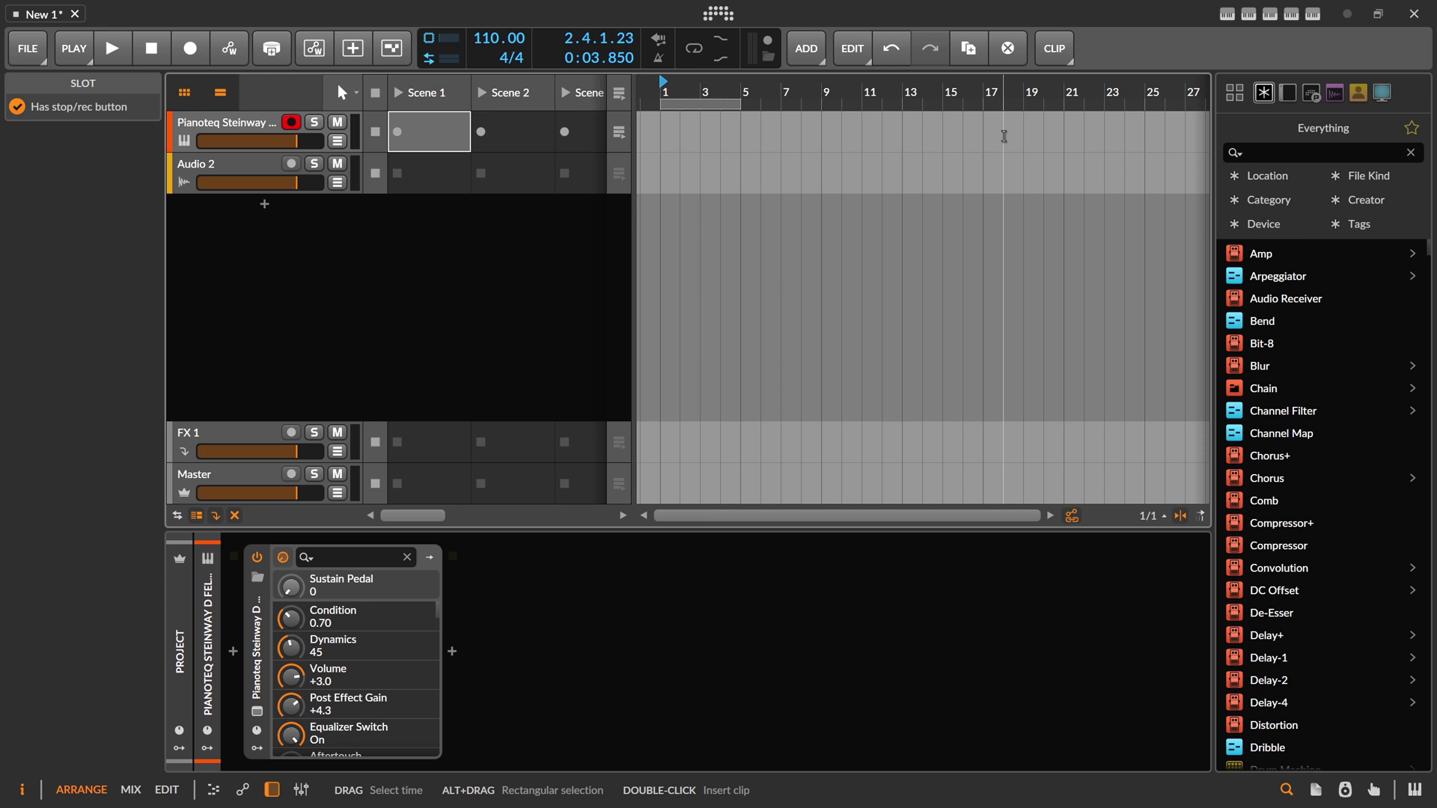
Step: Insert a Key Filter before the Pianoteq device on the Pianoteq Steinway track and set its root key to D
click(1313, 14)
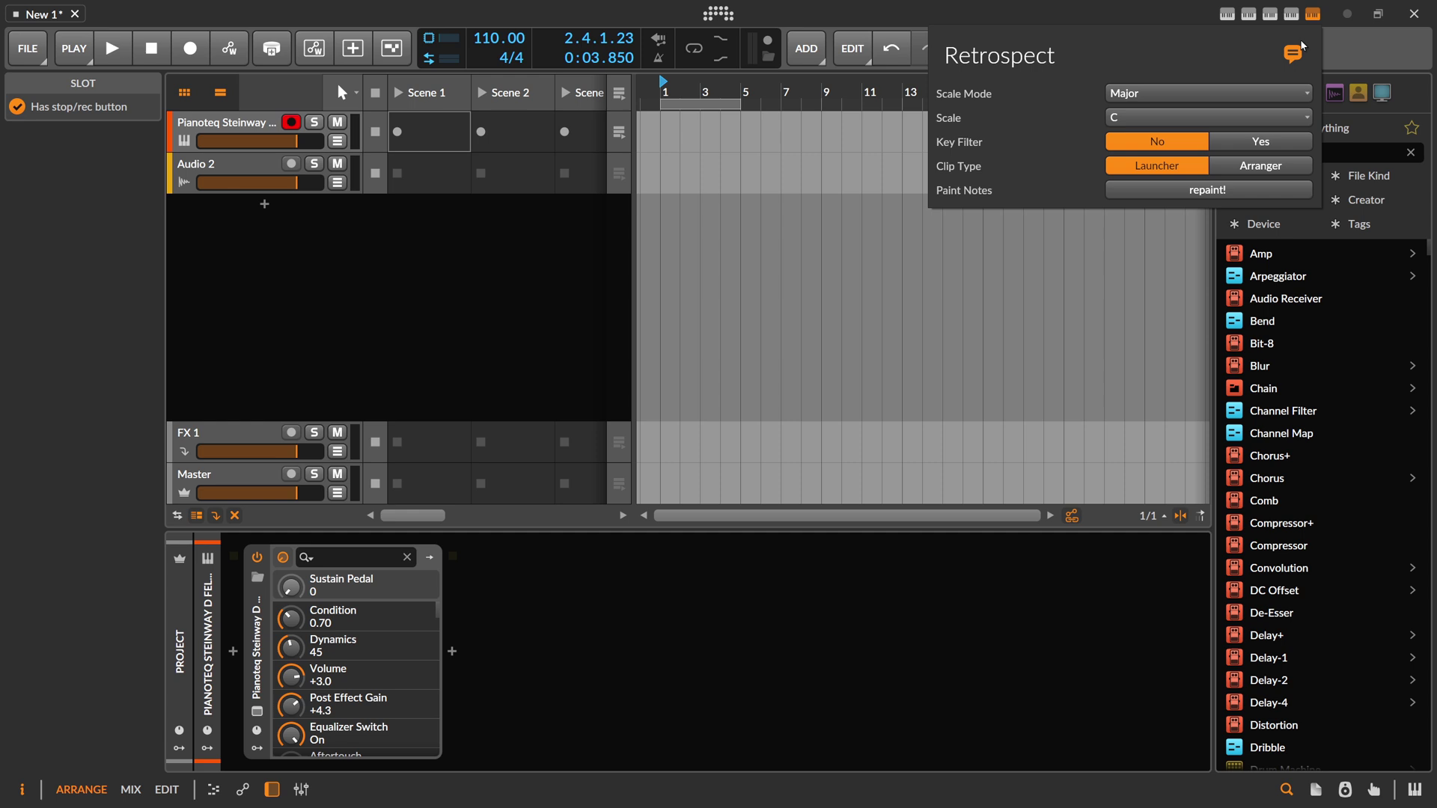
click(250, 136)
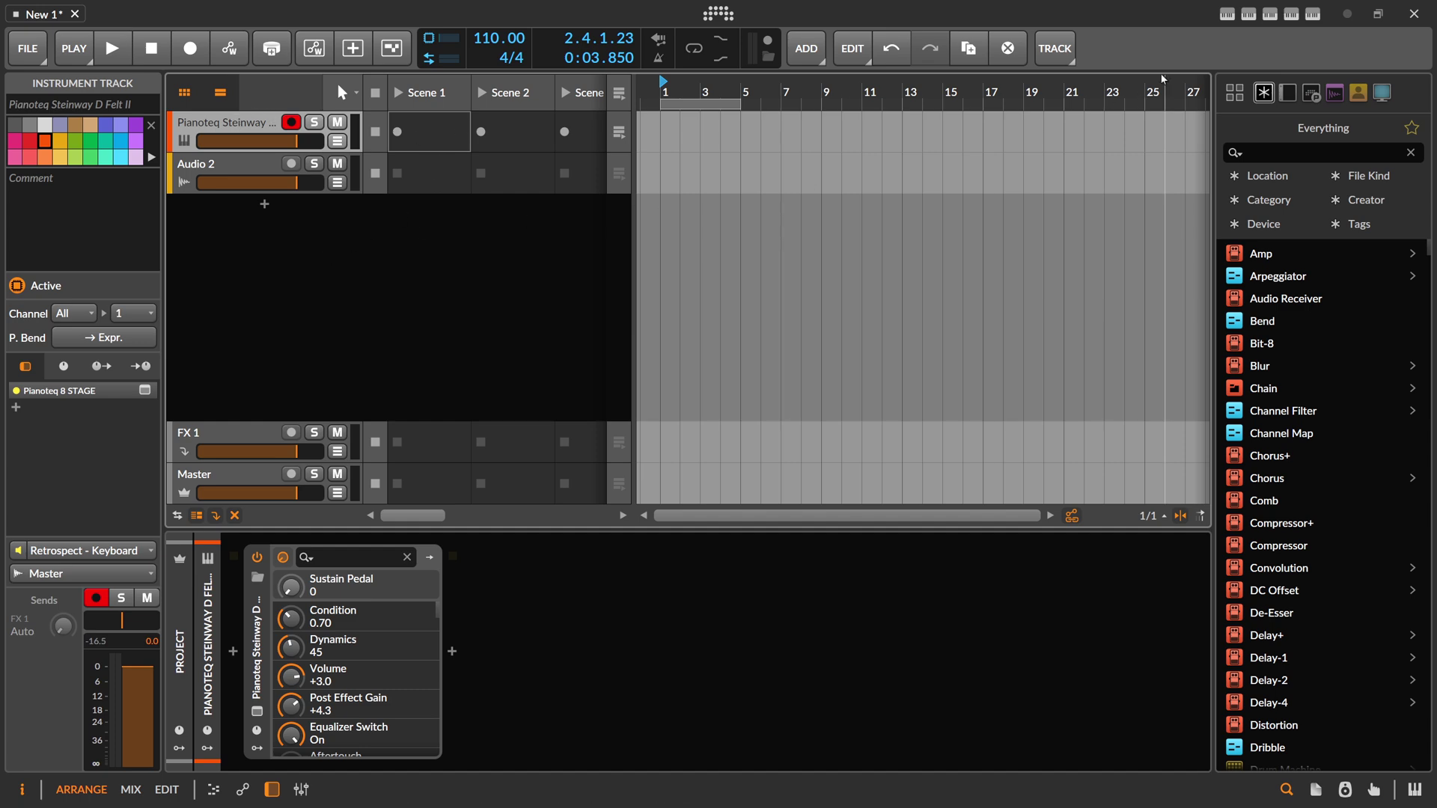
click(1304, 18)
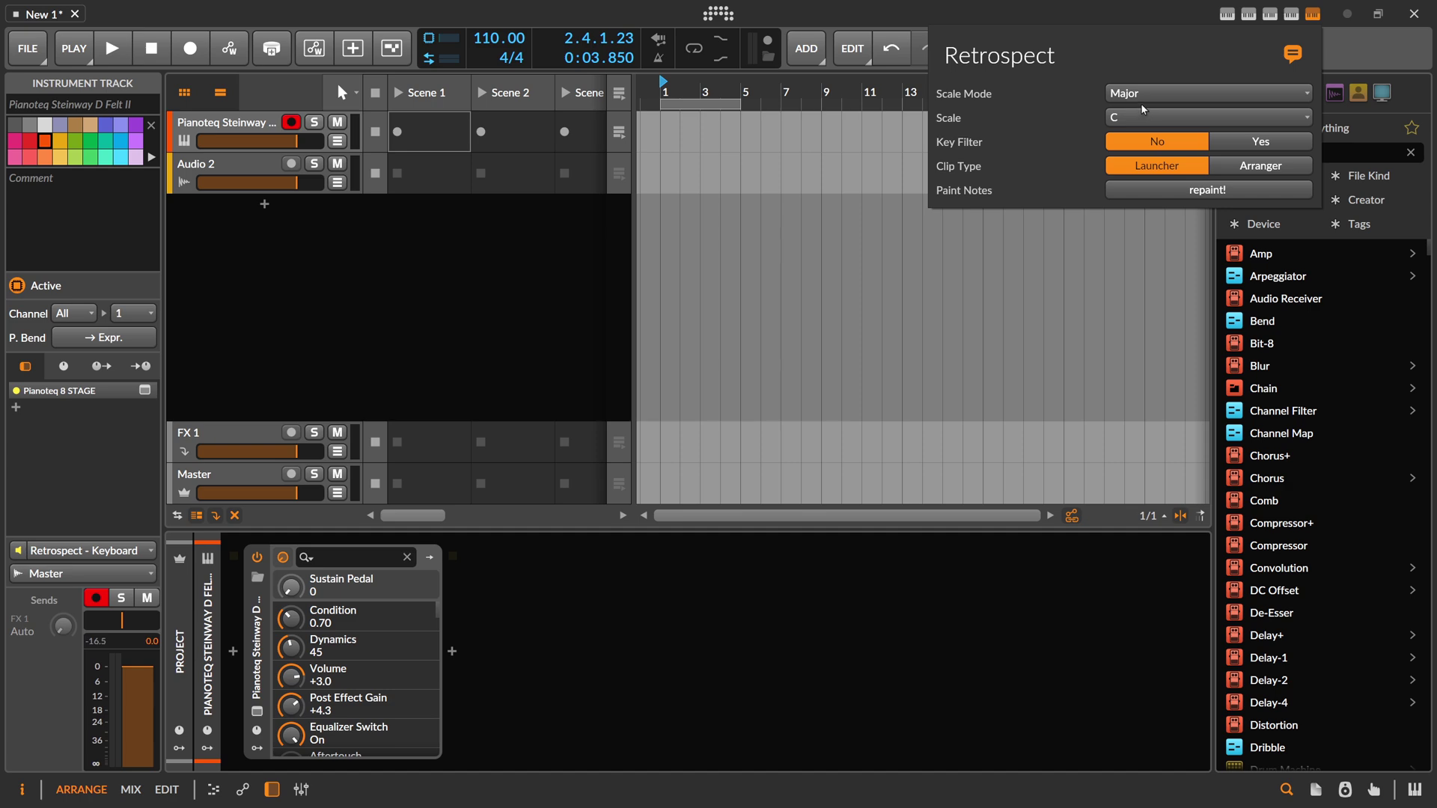
click(213, 136)
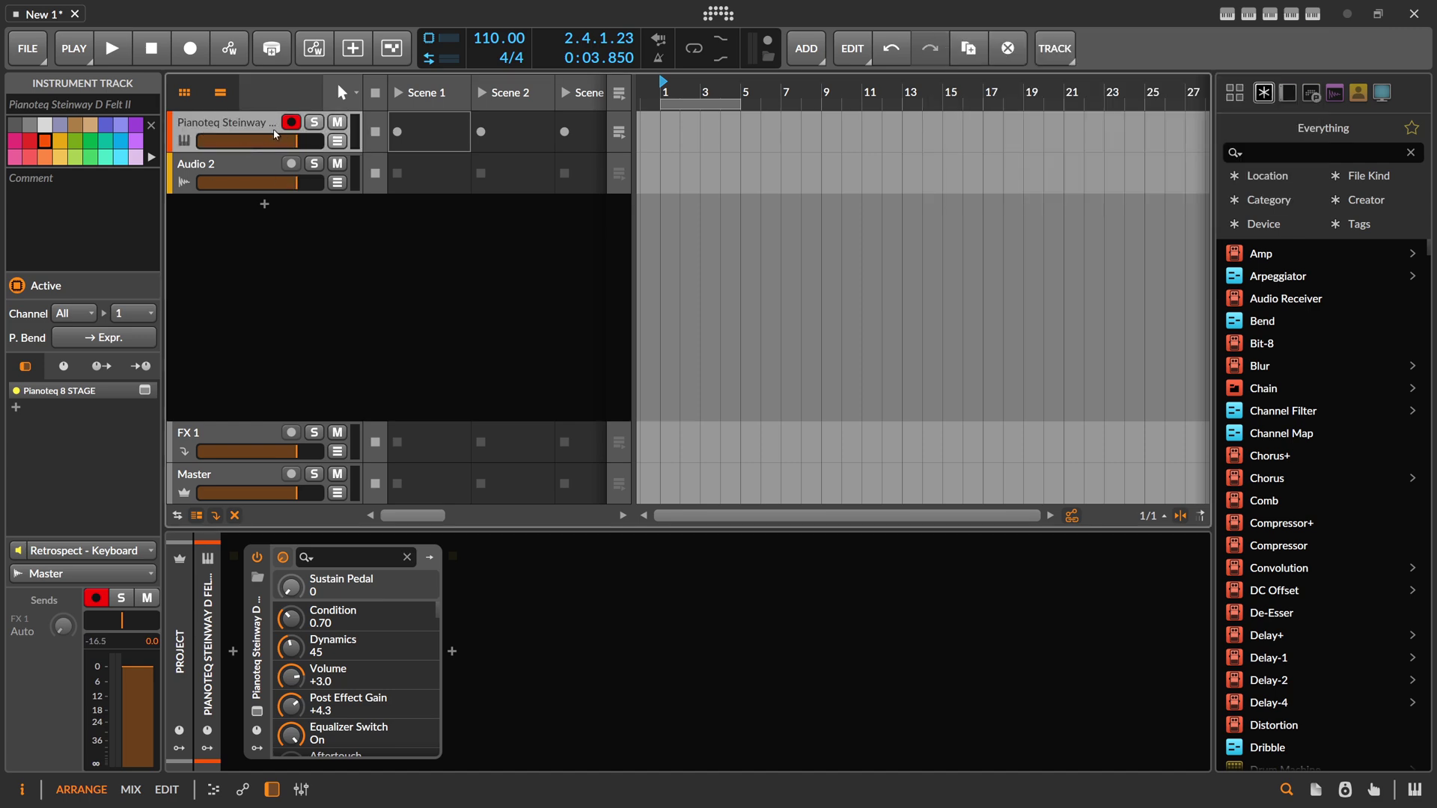
click(234, 653)
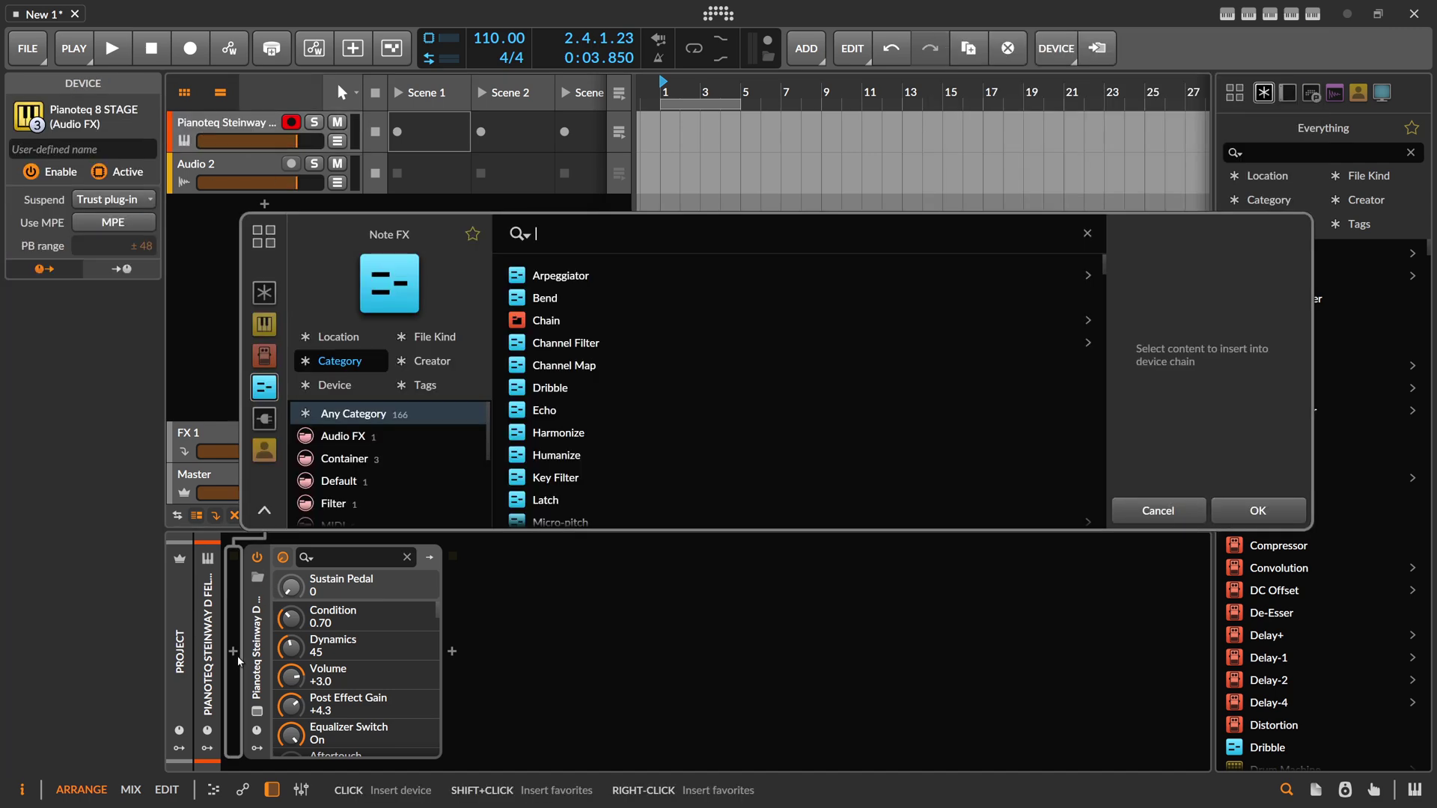
text(key)
key(Return)
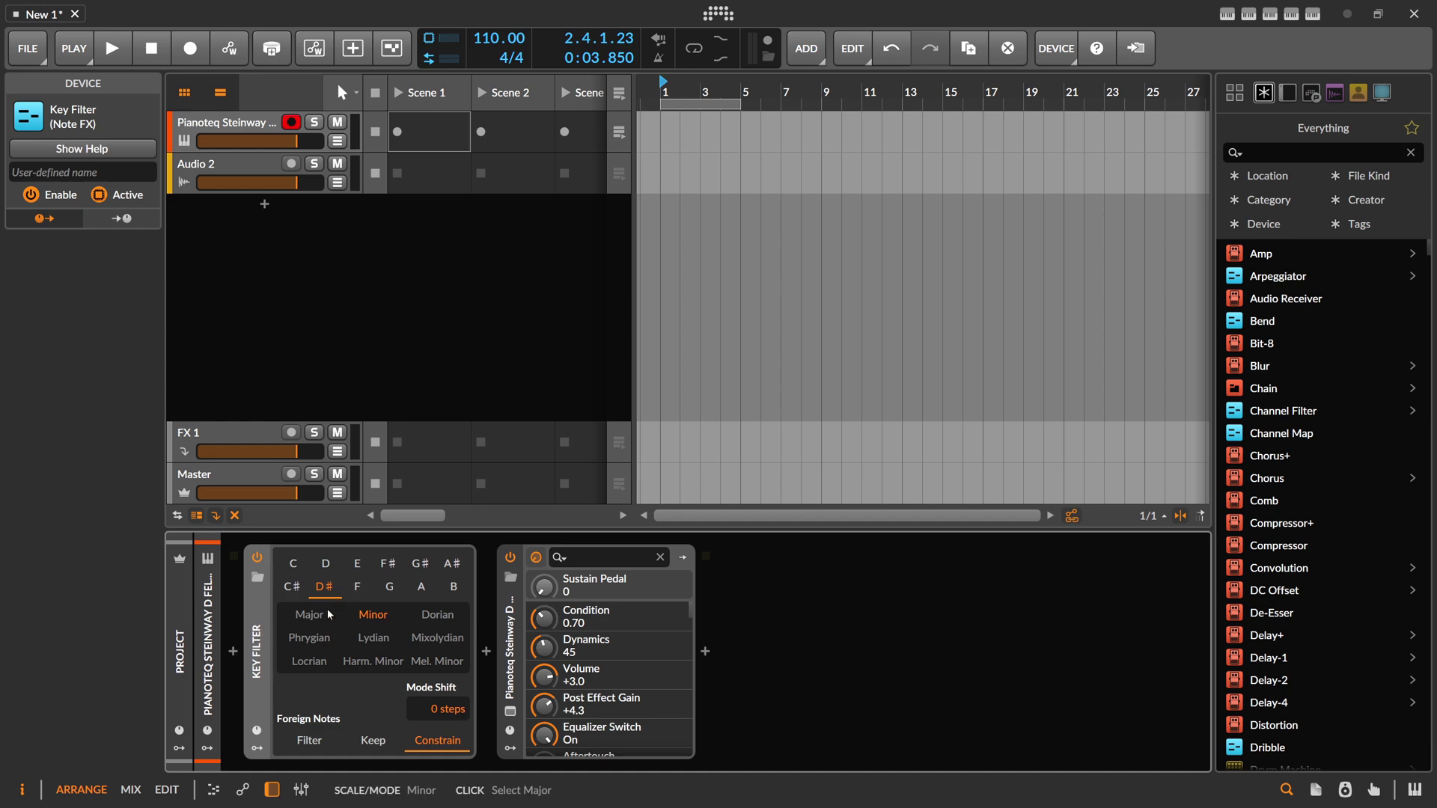
click(326, 564)
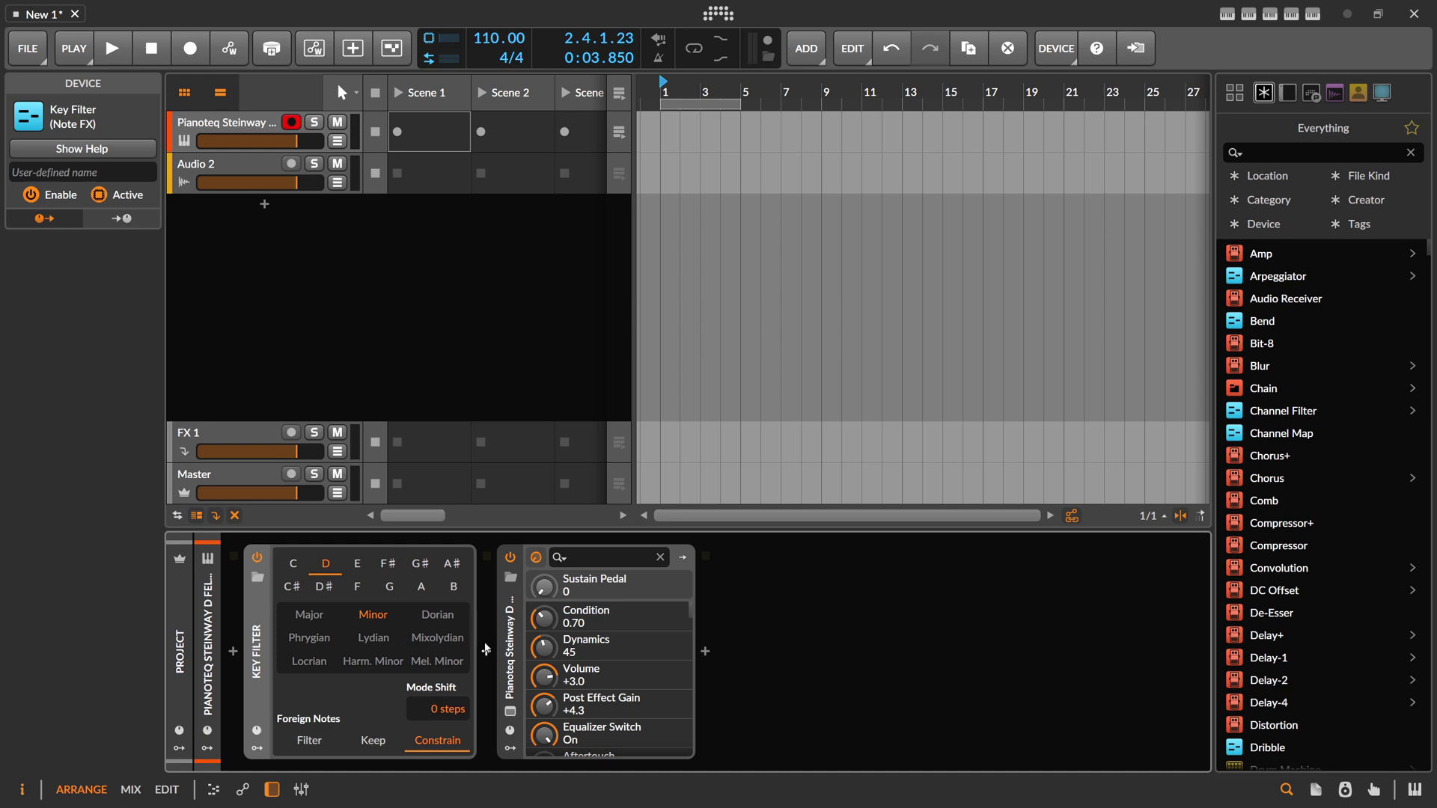
Step: Add an instrument track and set its note input to the Key Filter on the Pianoteq Steinway track
right_click(228, 247)
click(296, 258)
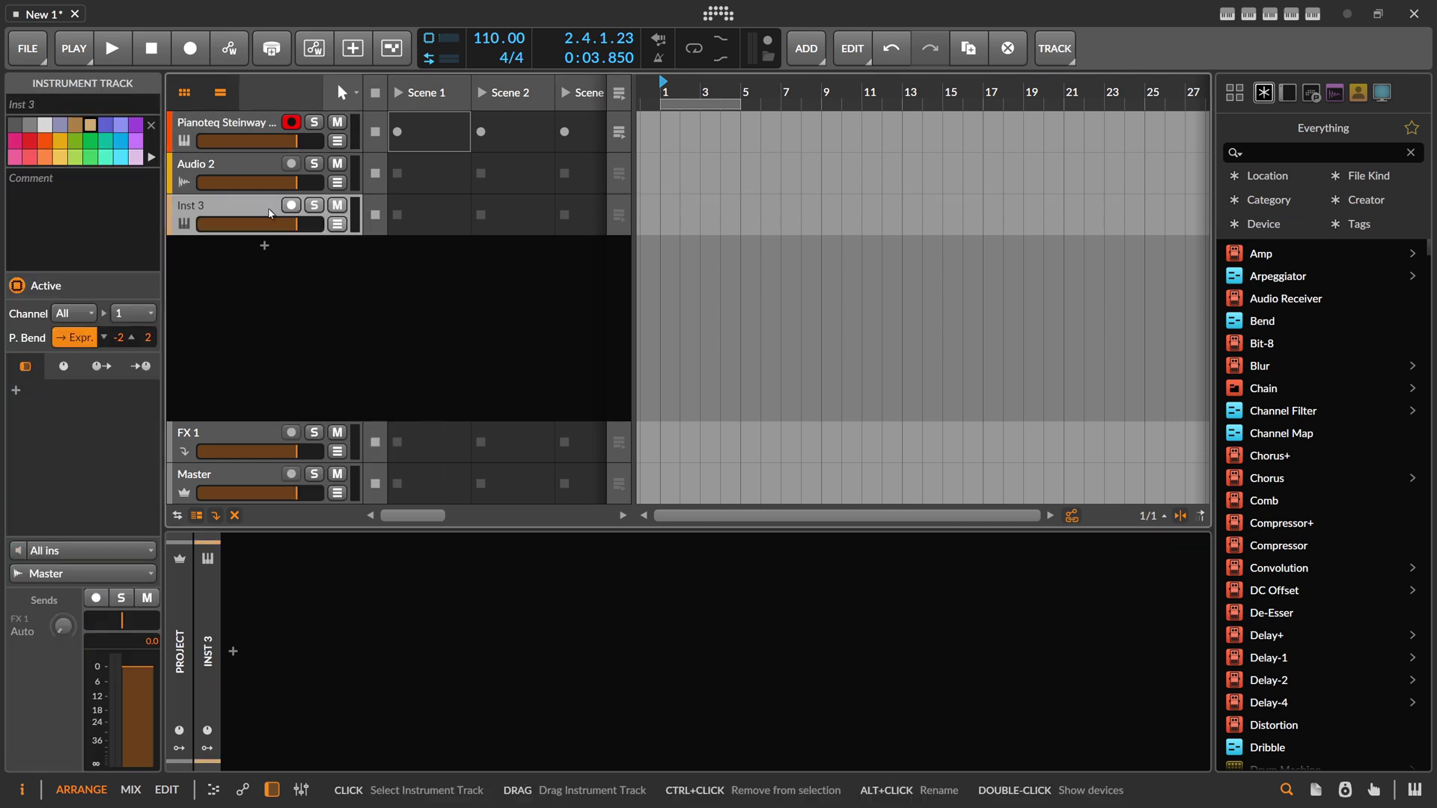
click(83, 551)
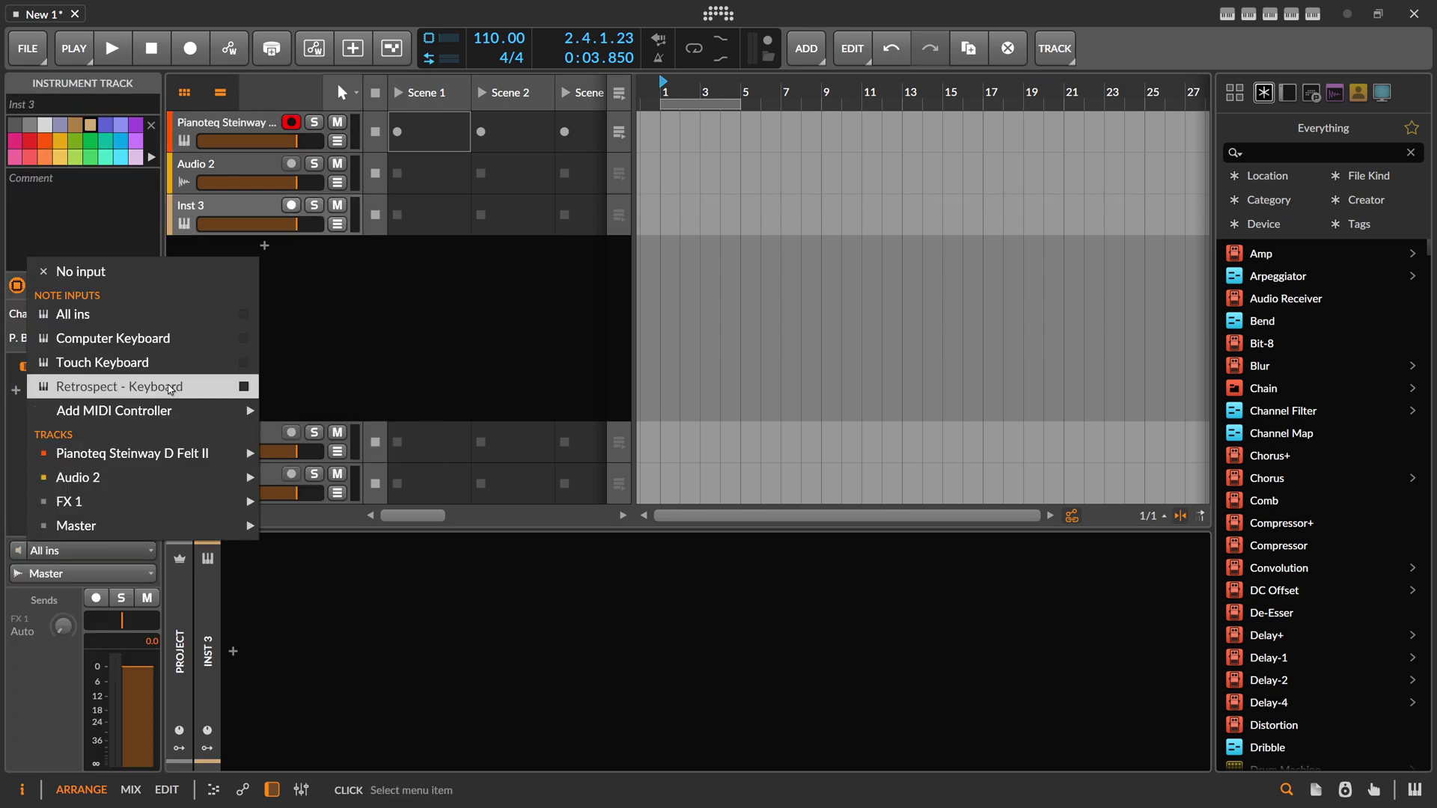
mouse_move(187, 467)
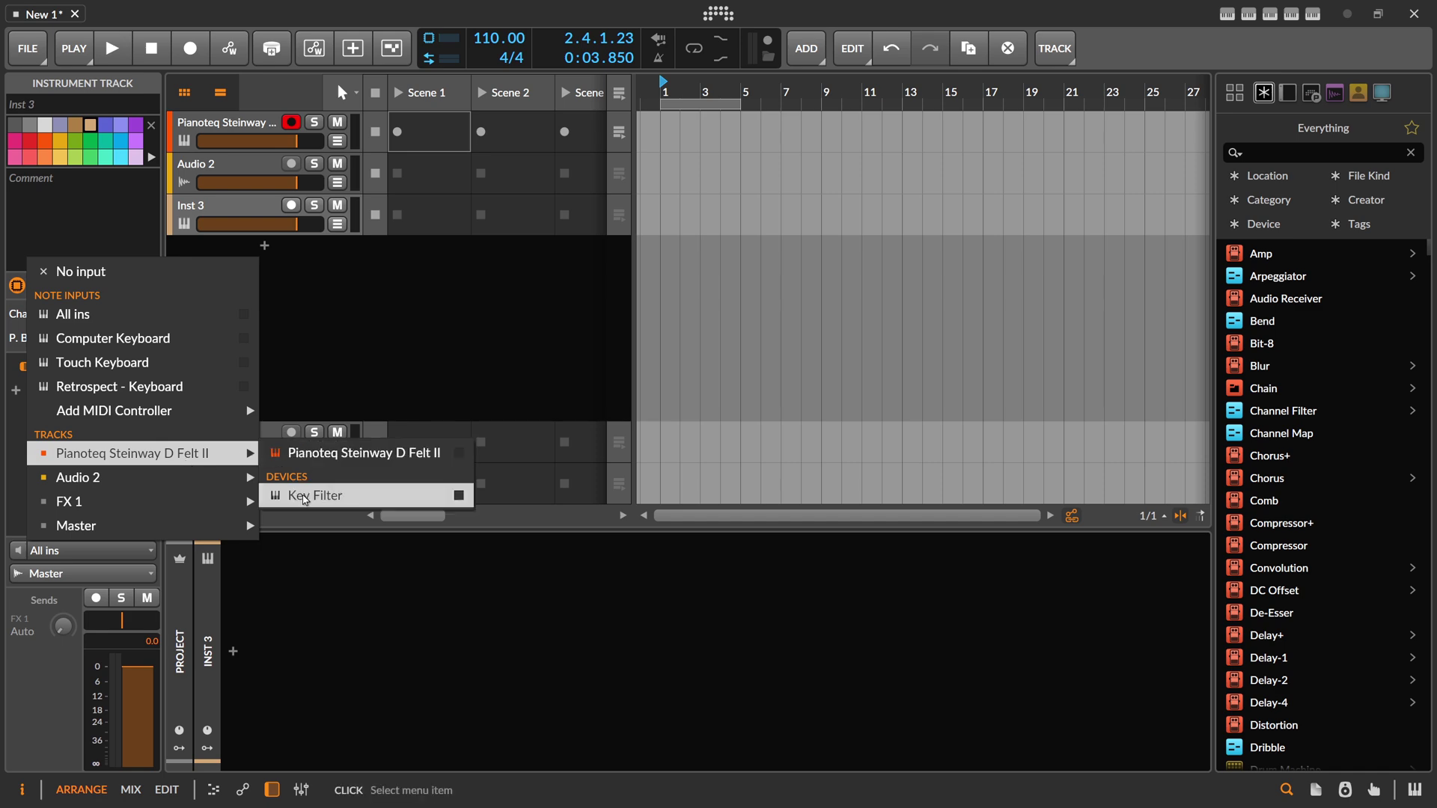
click(323, 499)
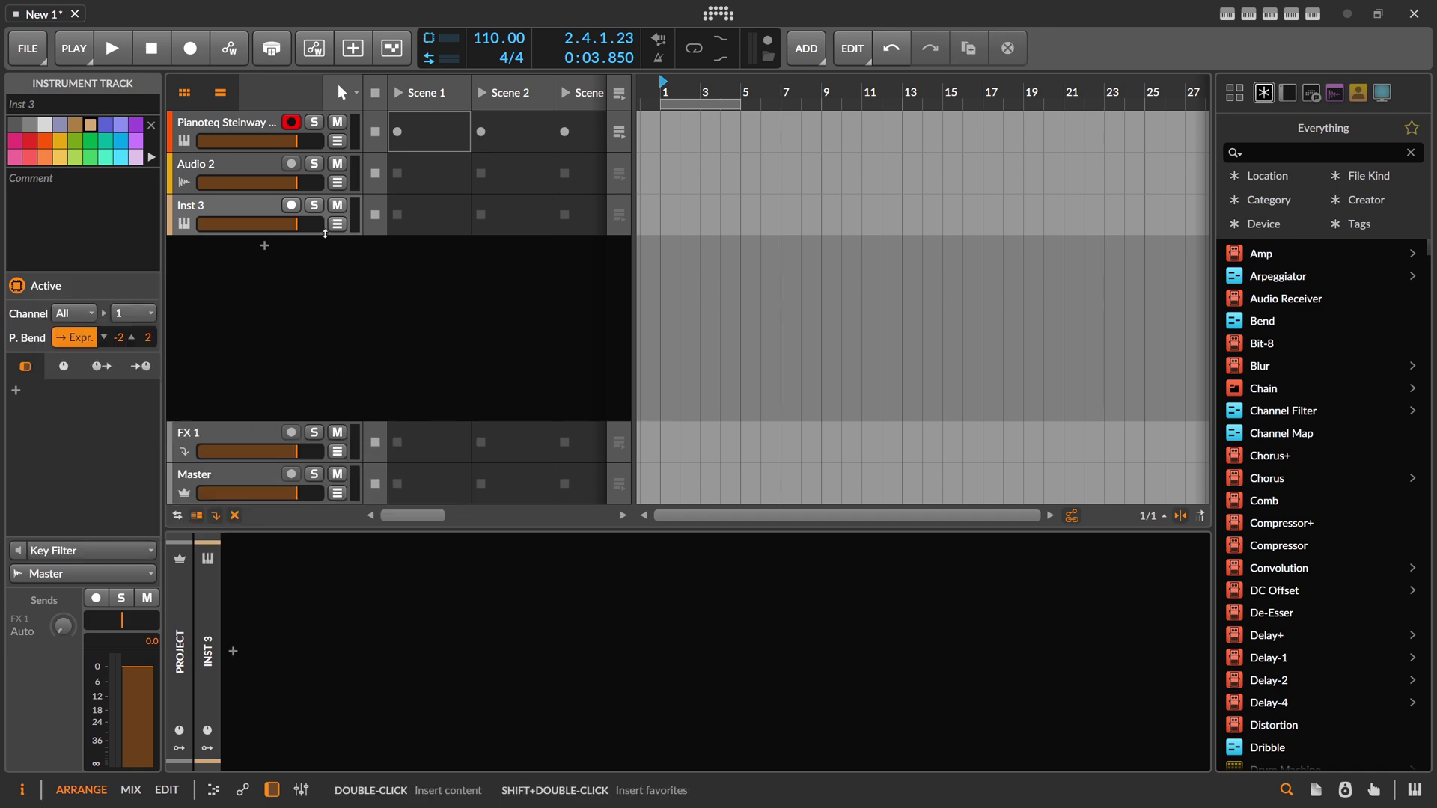
click(264, 206)
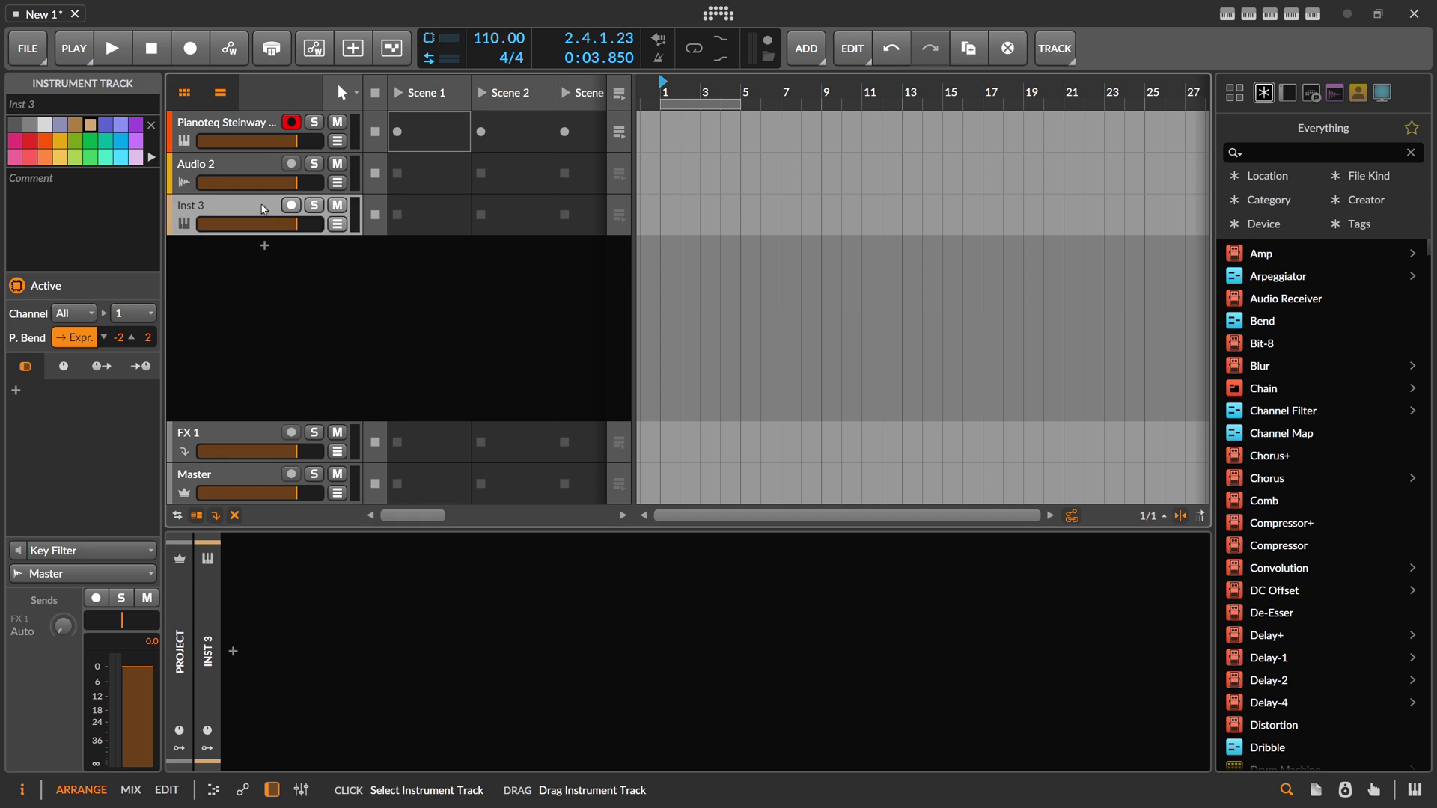
Step: Compare the Pianoteq Steinway track with Inst 3 and delete the Inst 3 track
click(260, 130)
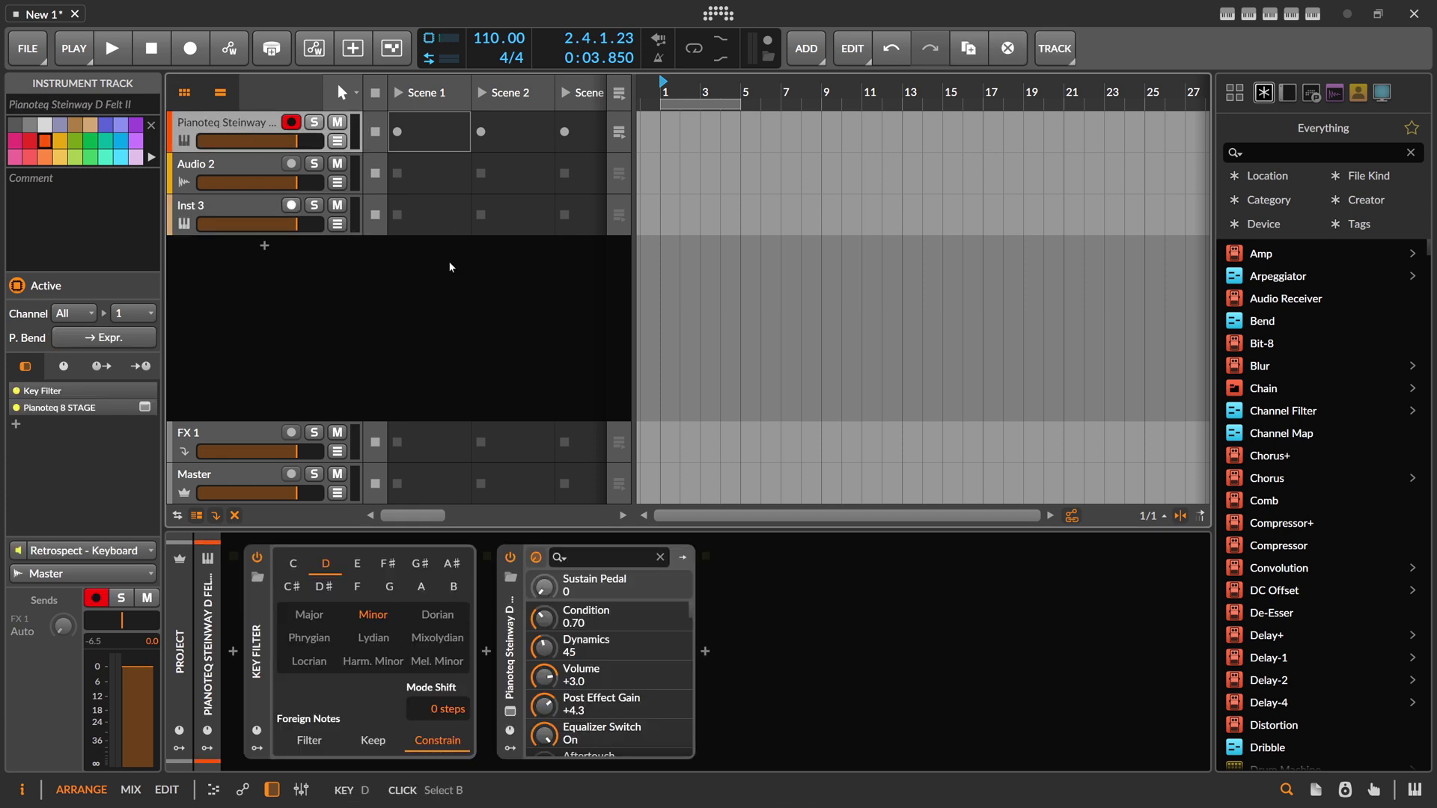
click(253, 214)
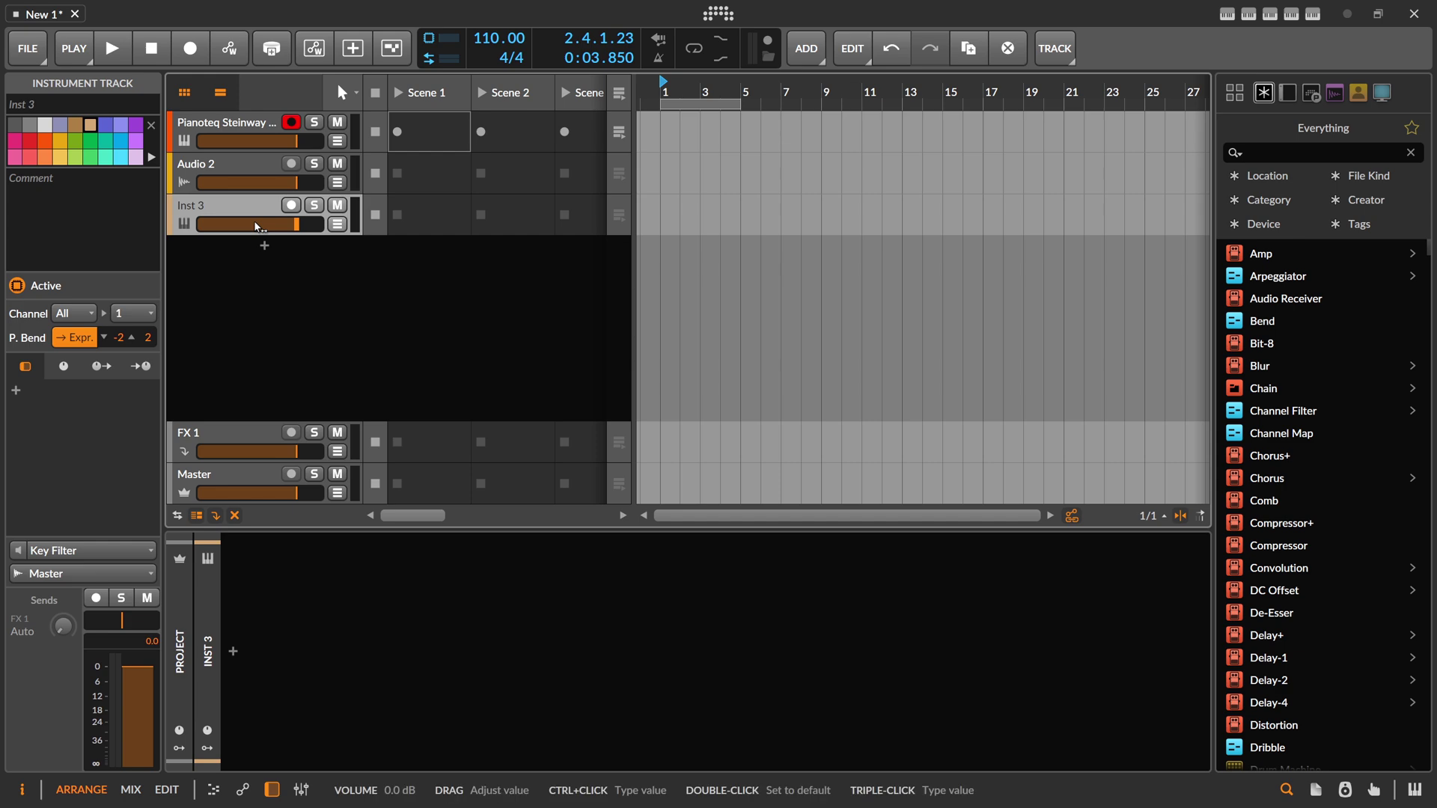
key(Delete)
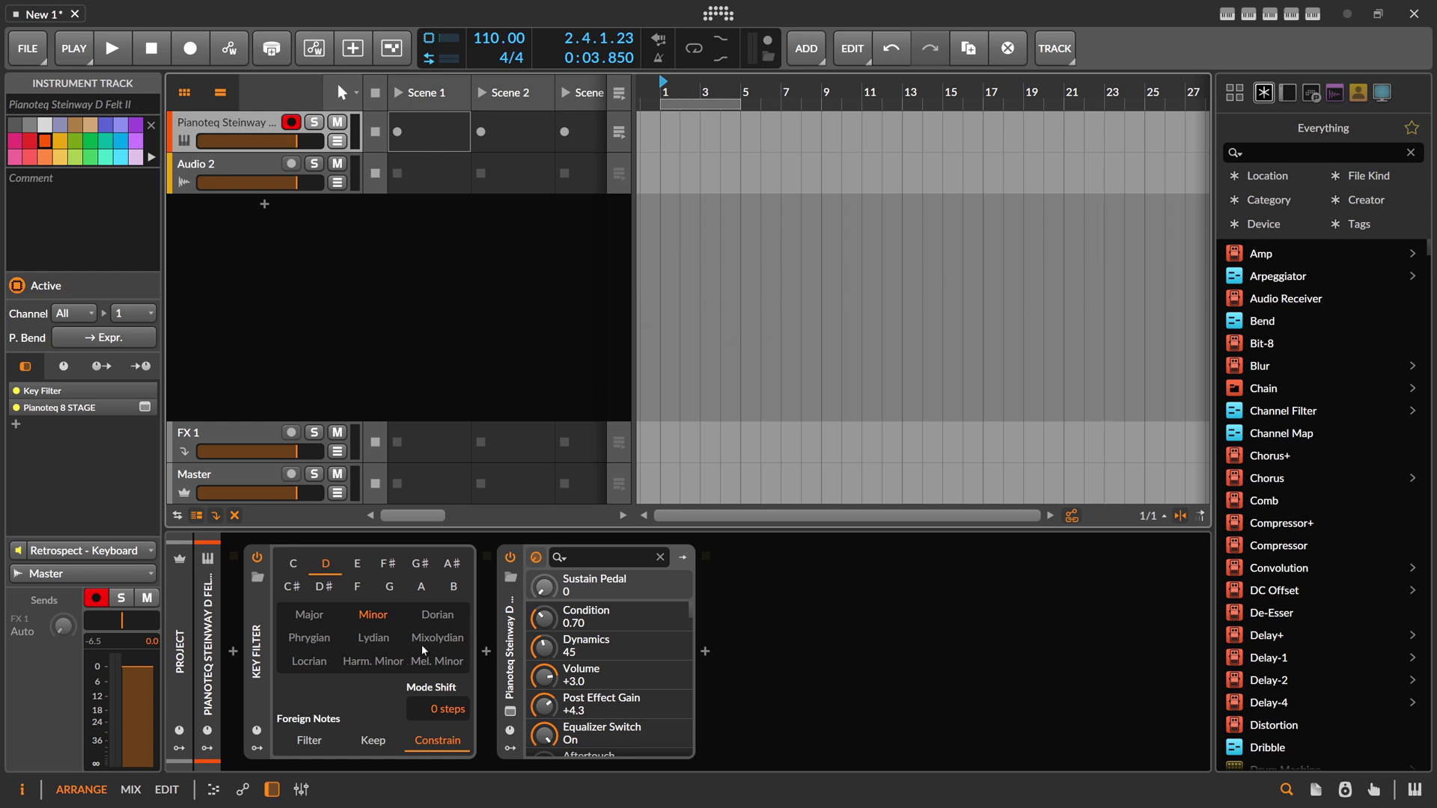
Step: Create an empty launcher clip in Scene 1 of the Pianoteq Steinway track and open it in the note editor
click(1312, 14)
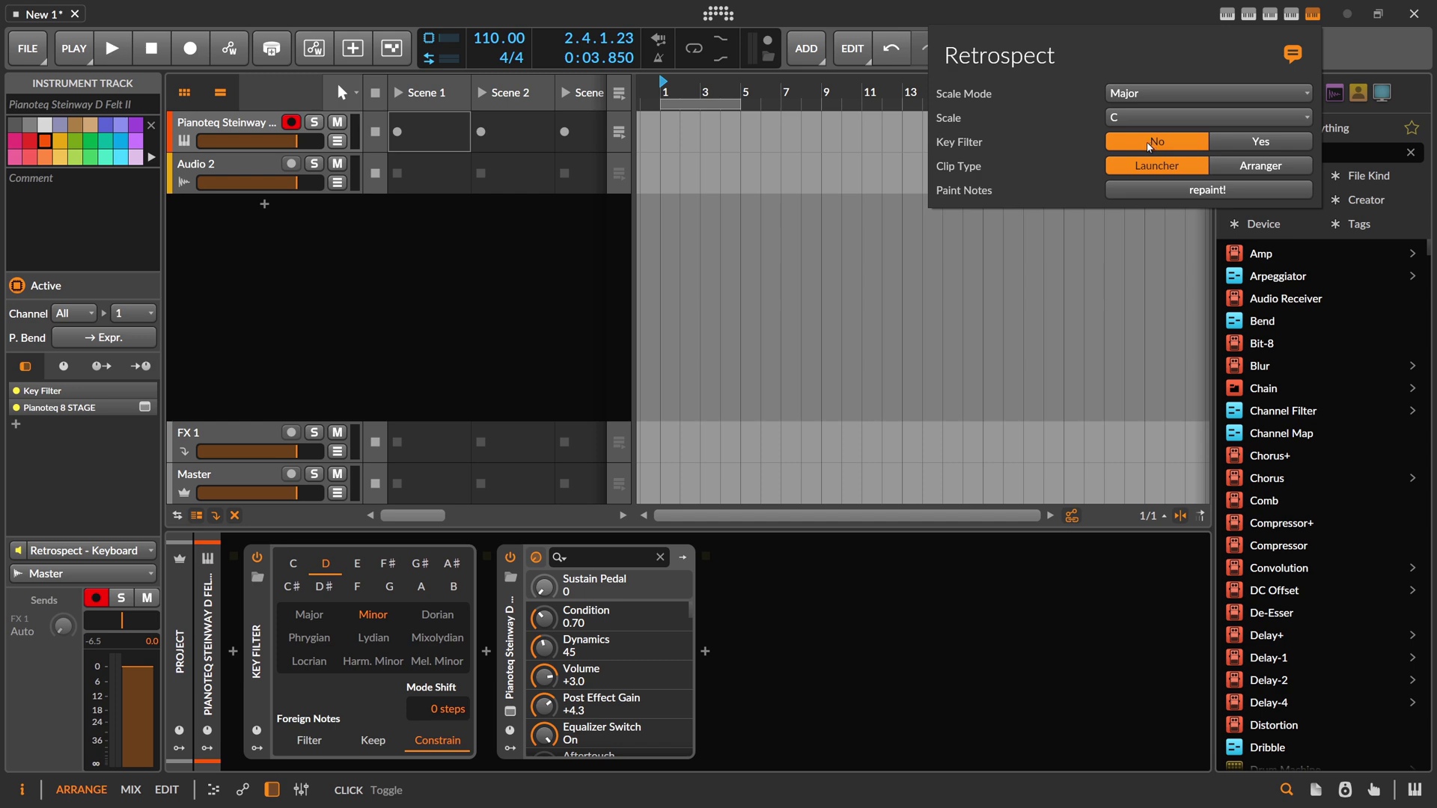
click(417, 135)
double_click(440, 137)
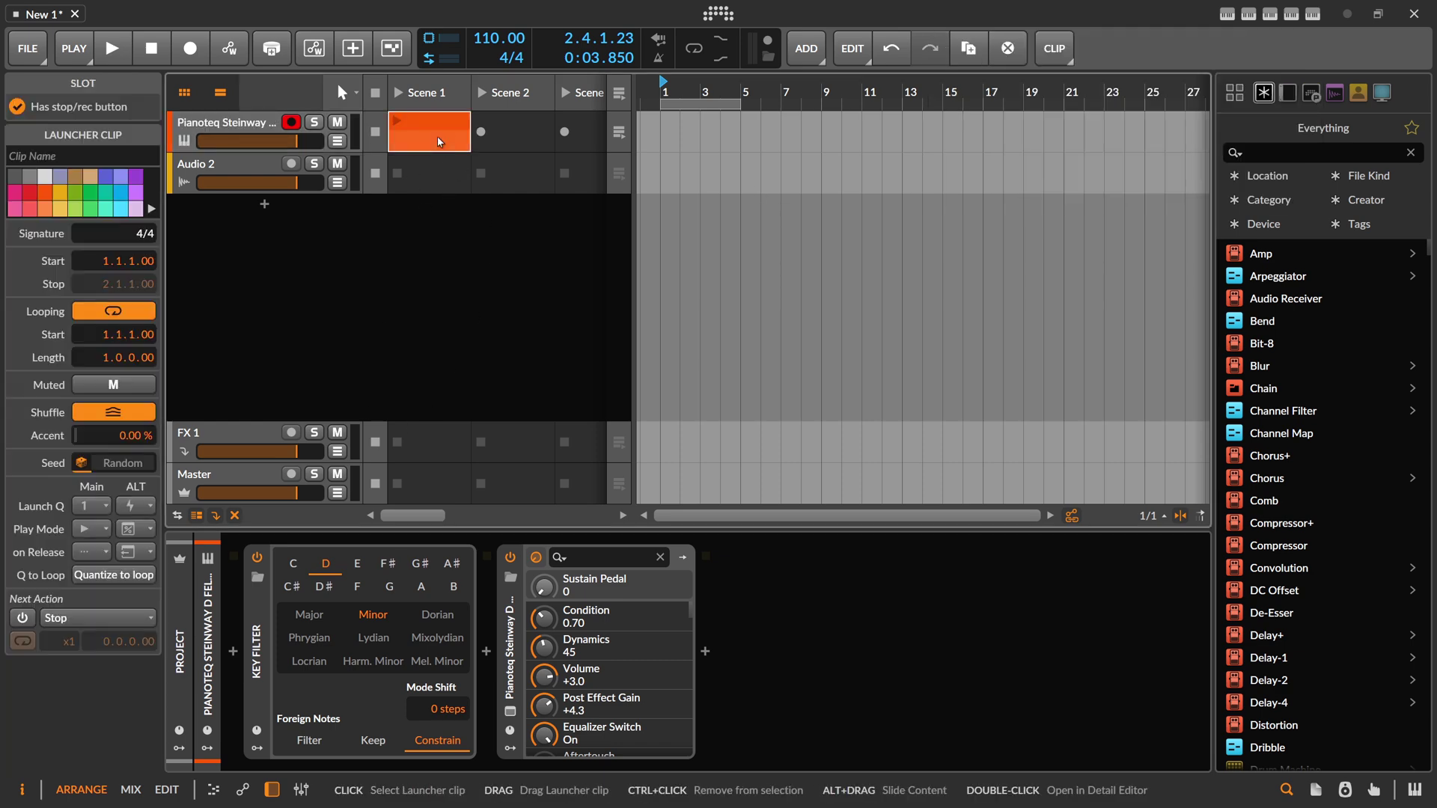
key(alt+3)
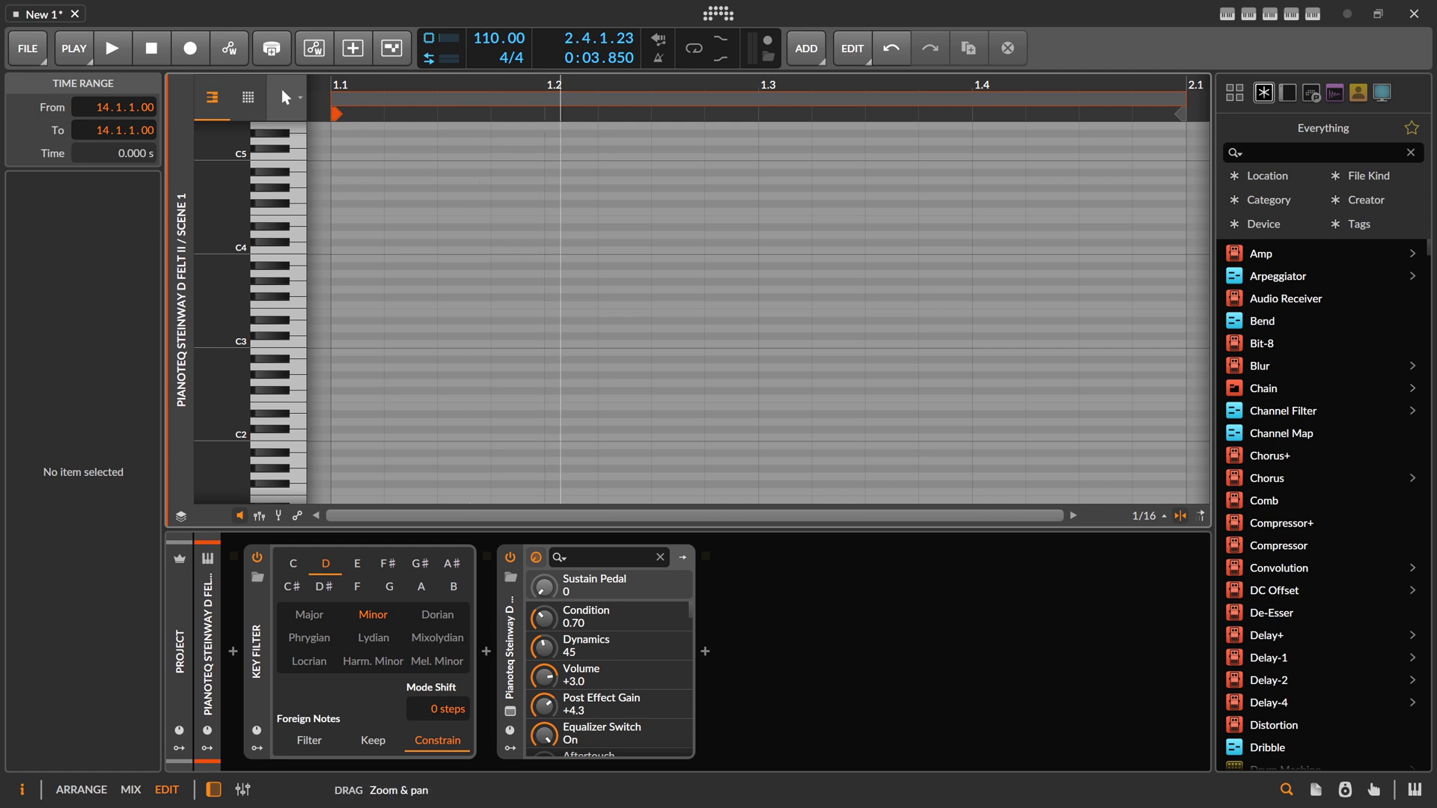
drag(561, 86, 519, 235)
scroll(519, 254, down, 3)
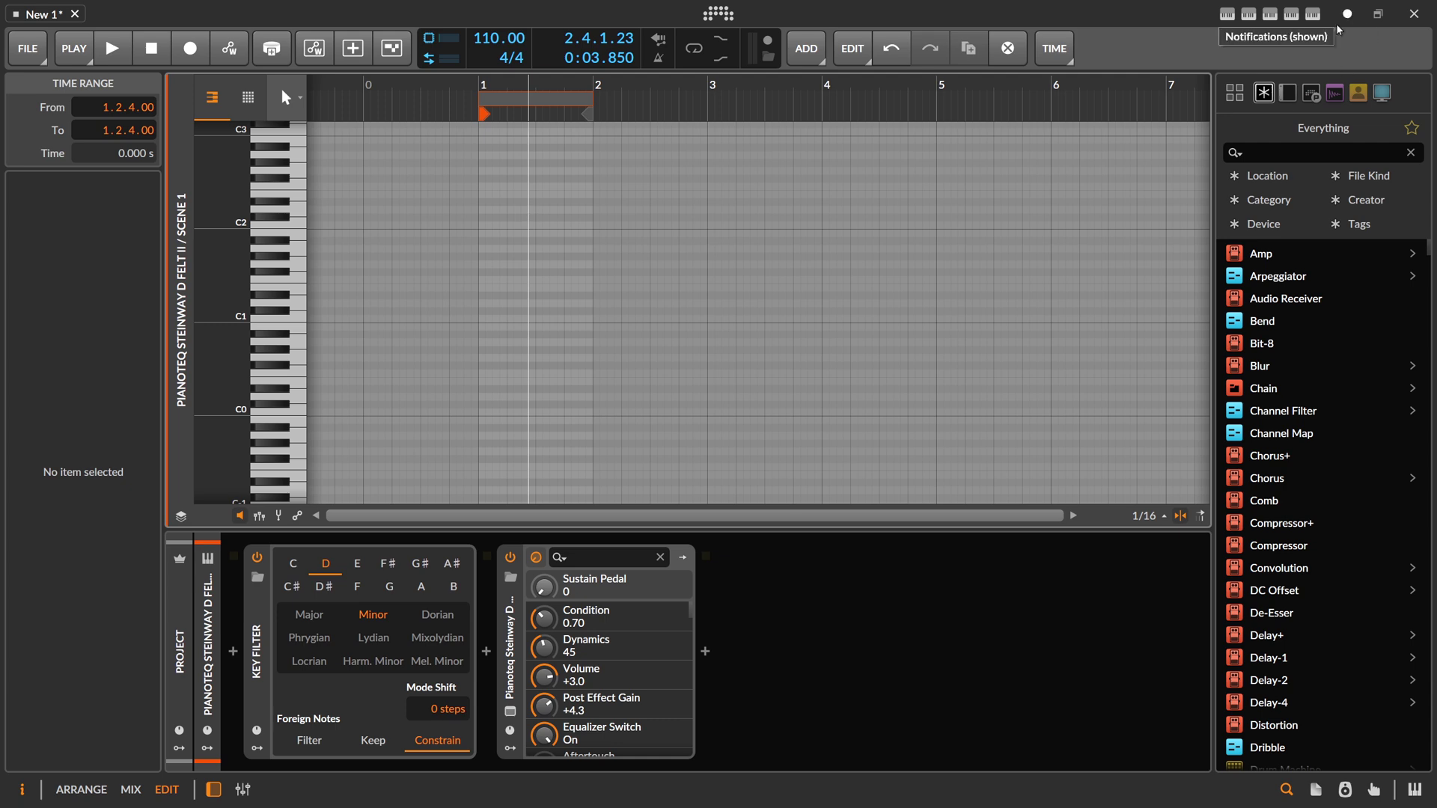
Step: Examine the scale settings of the Retrospect, Melody Maker and Scale Maker scripts, including Melody Maker's list of scale modes
click(1312, 13)
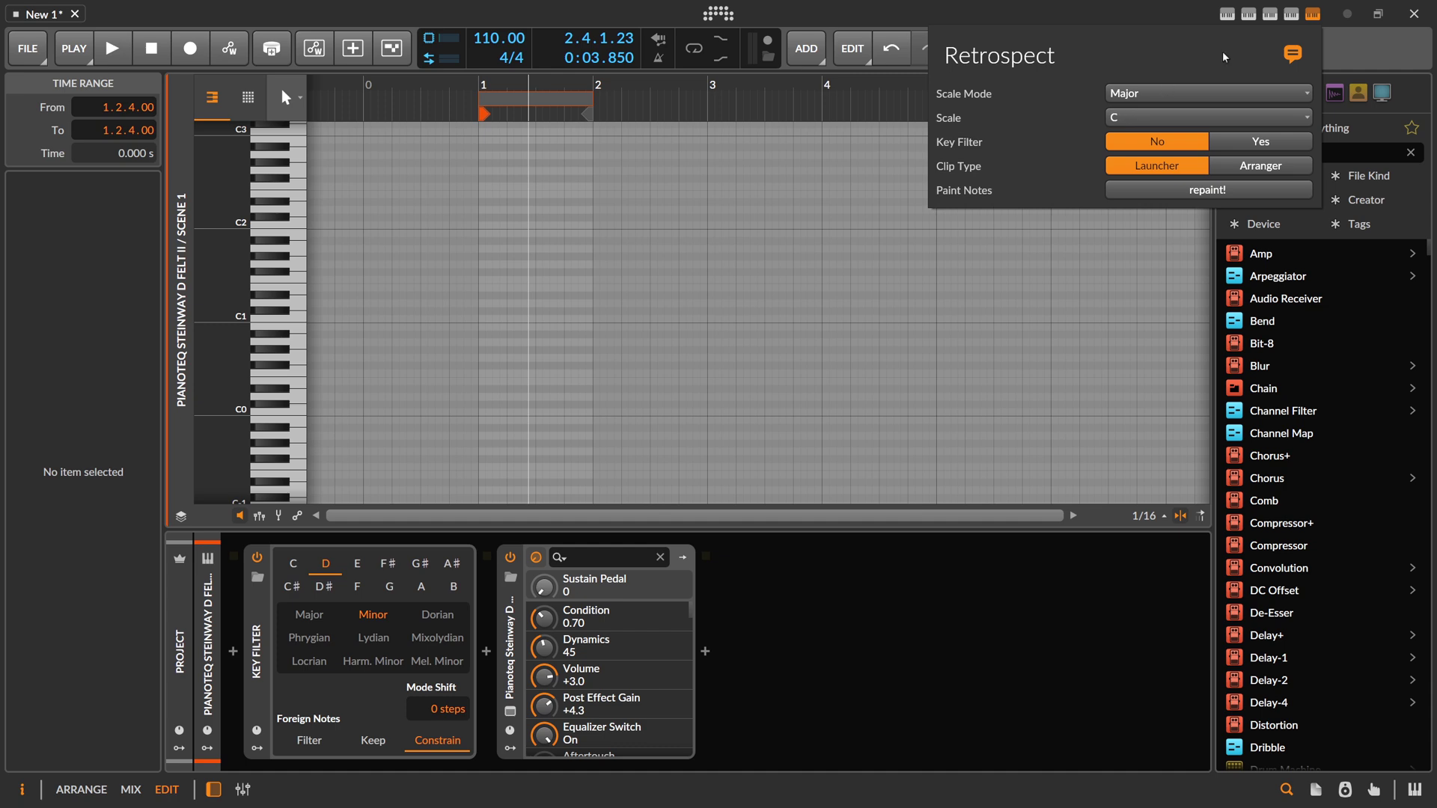
click(1248, 29)
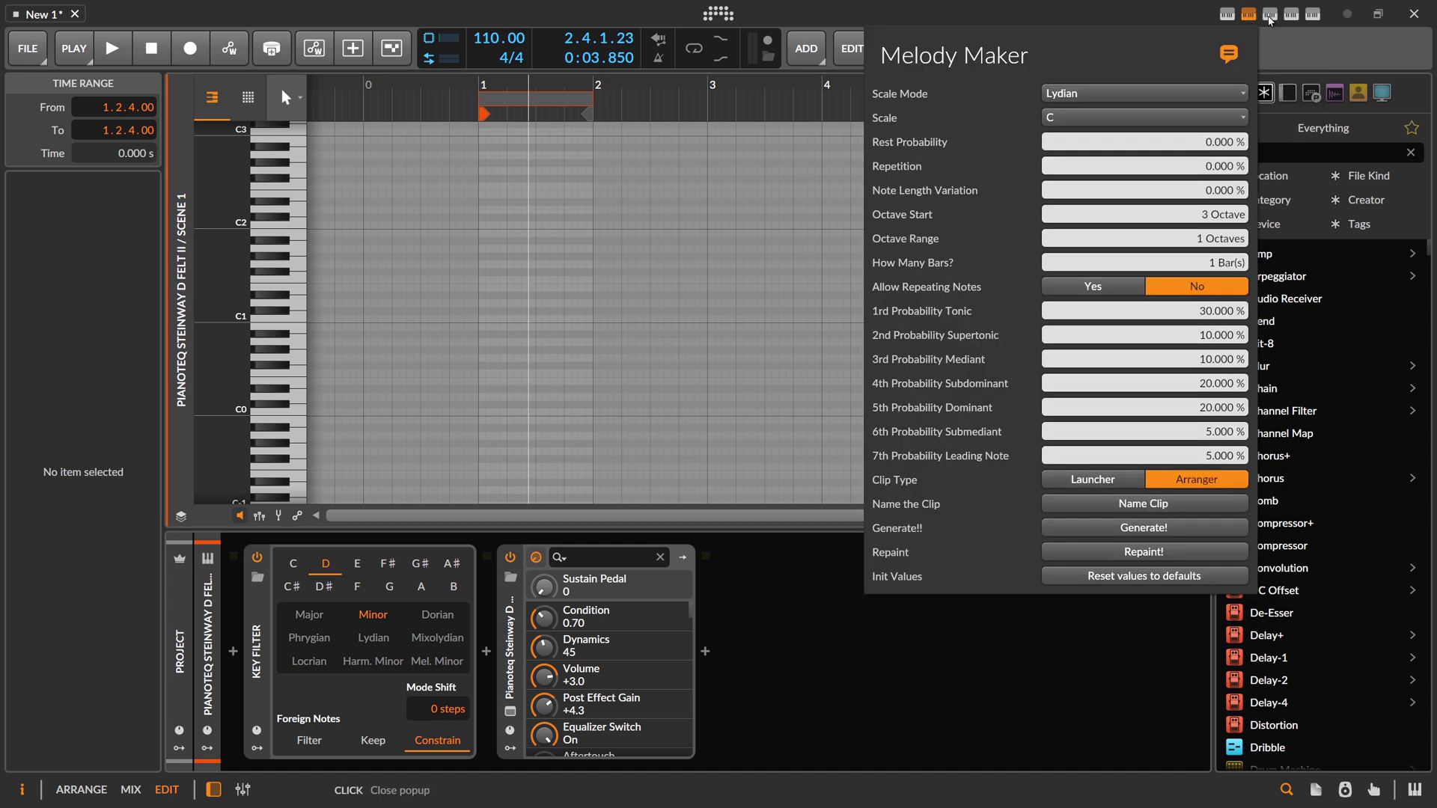
click(1270, 16)
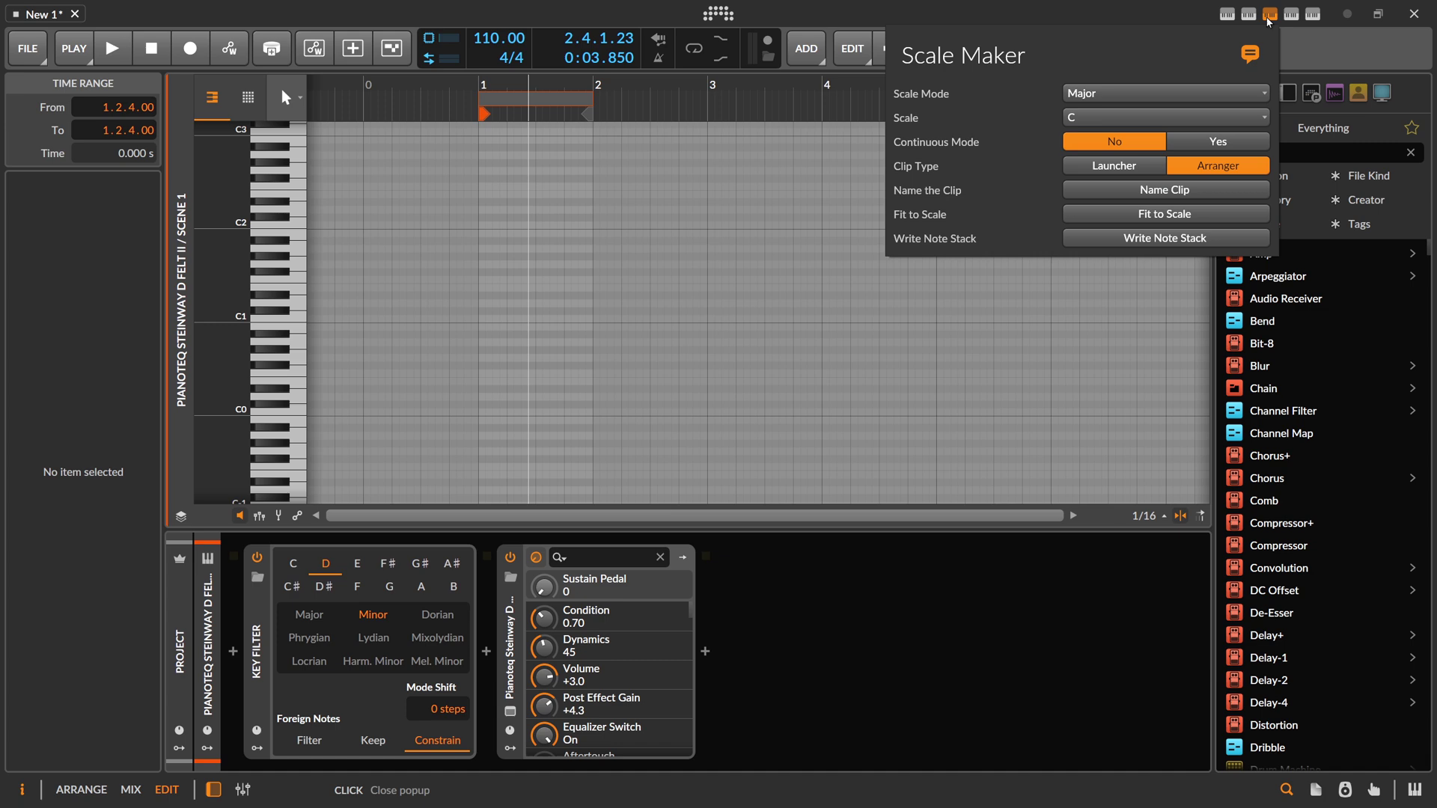
click(1310, 14)
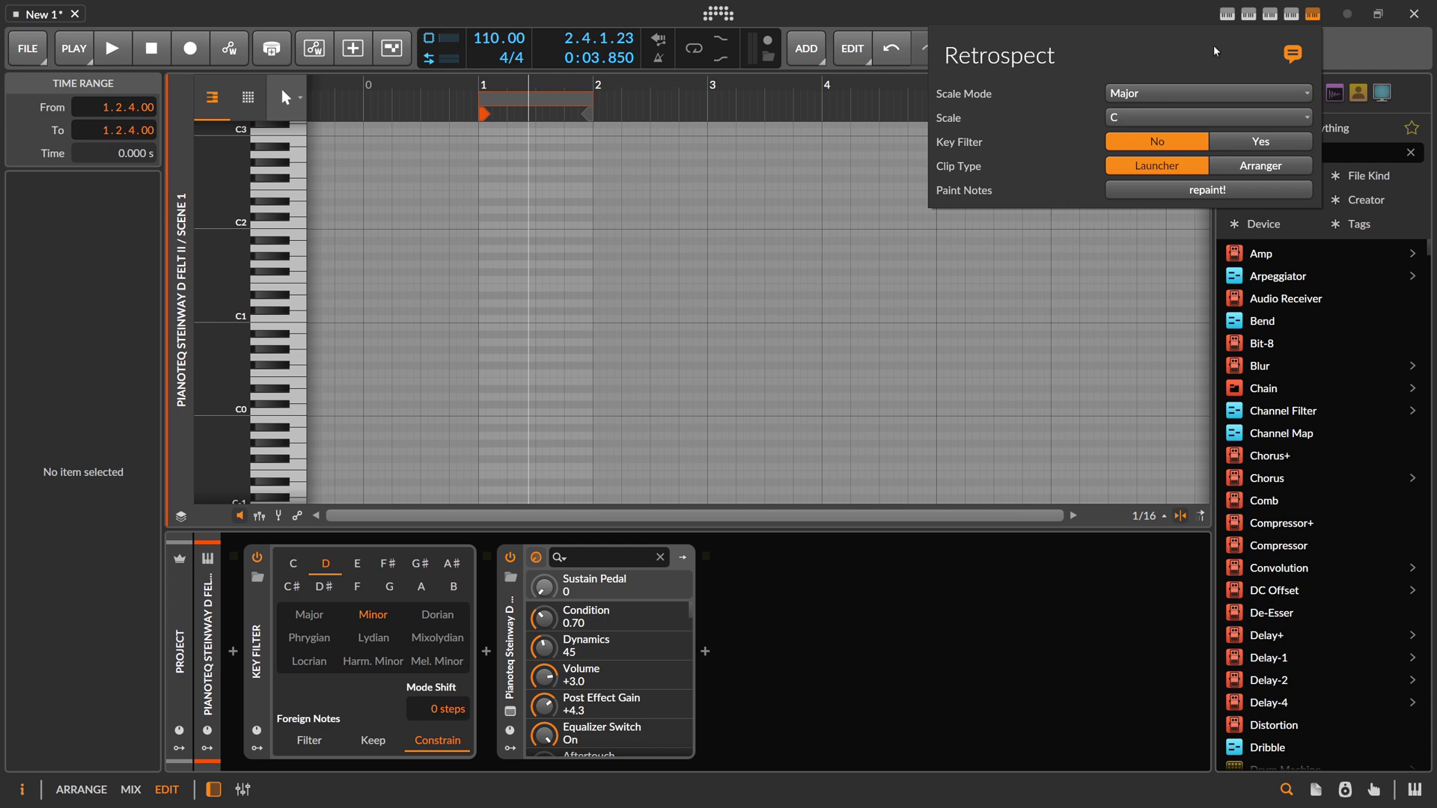
click(1263, 22)
click(1262, 21)
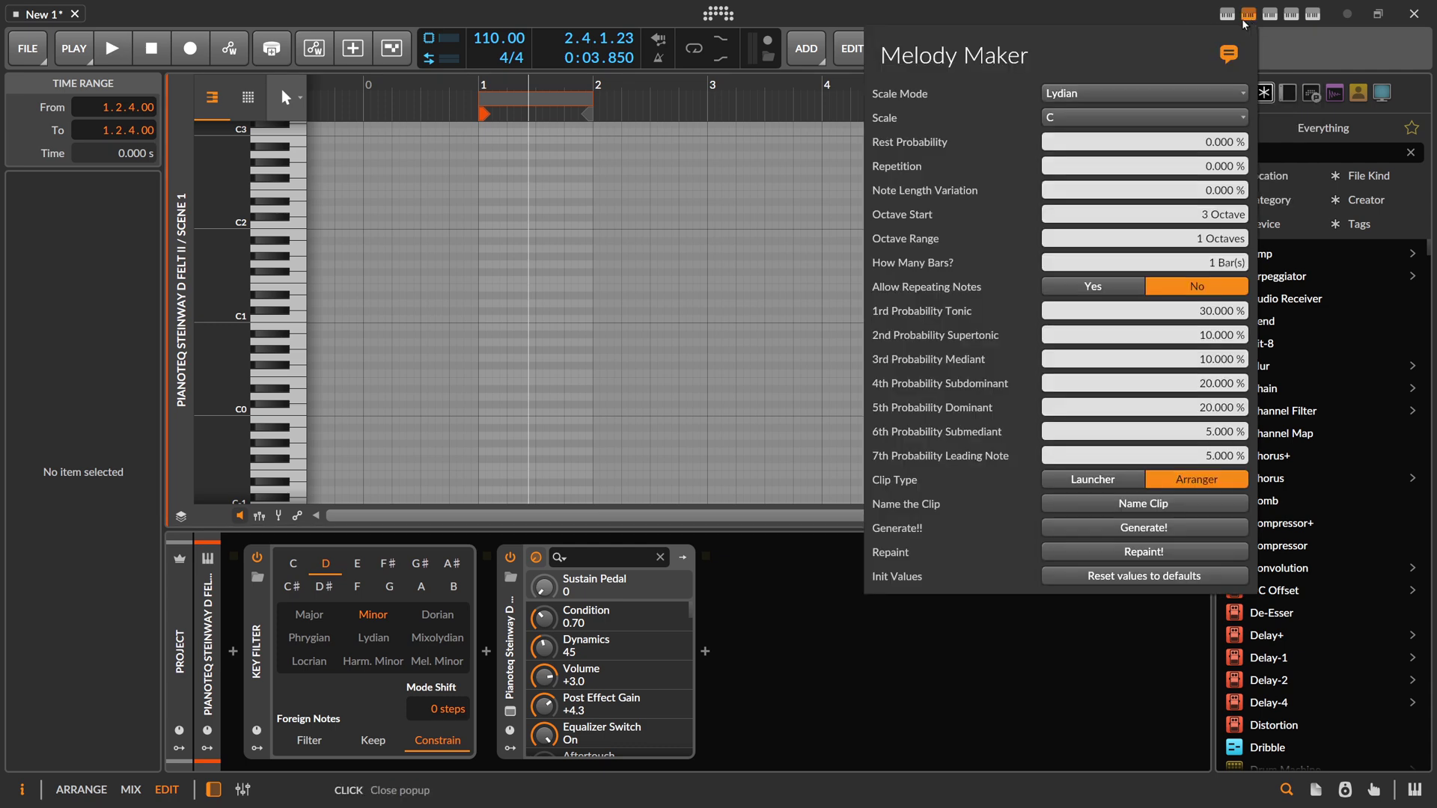
click(1119, 94)
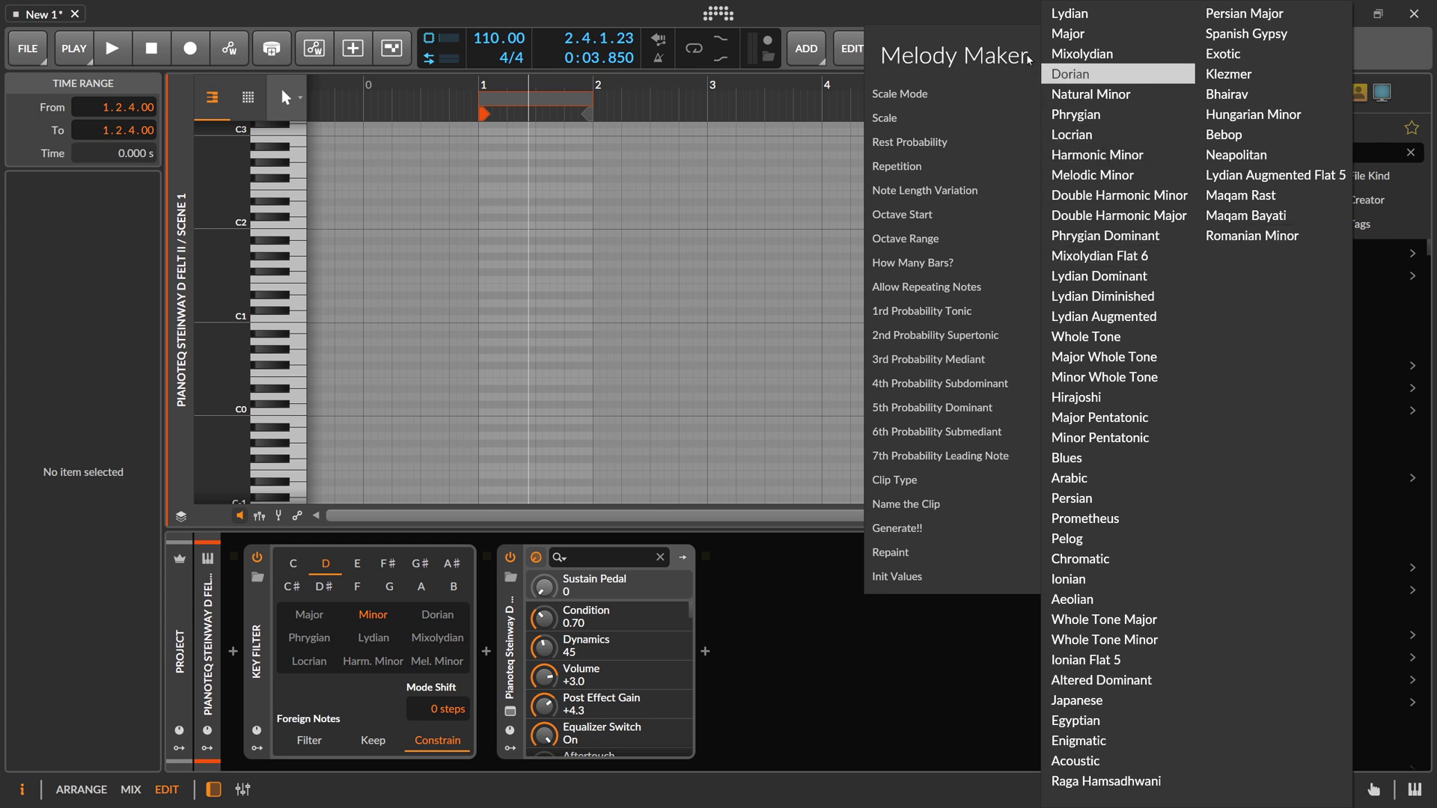
click(1000, 20)
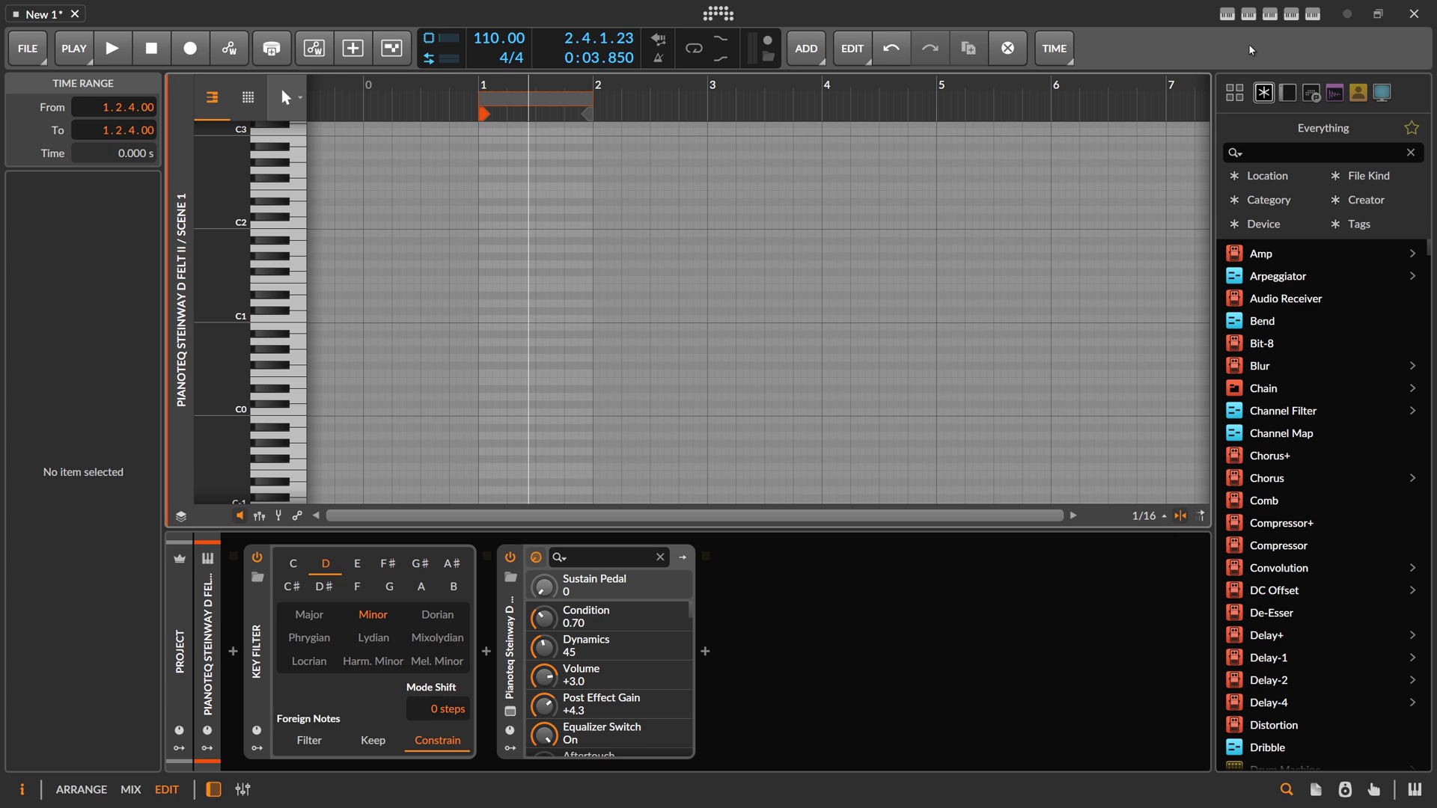
click(1312, 13)
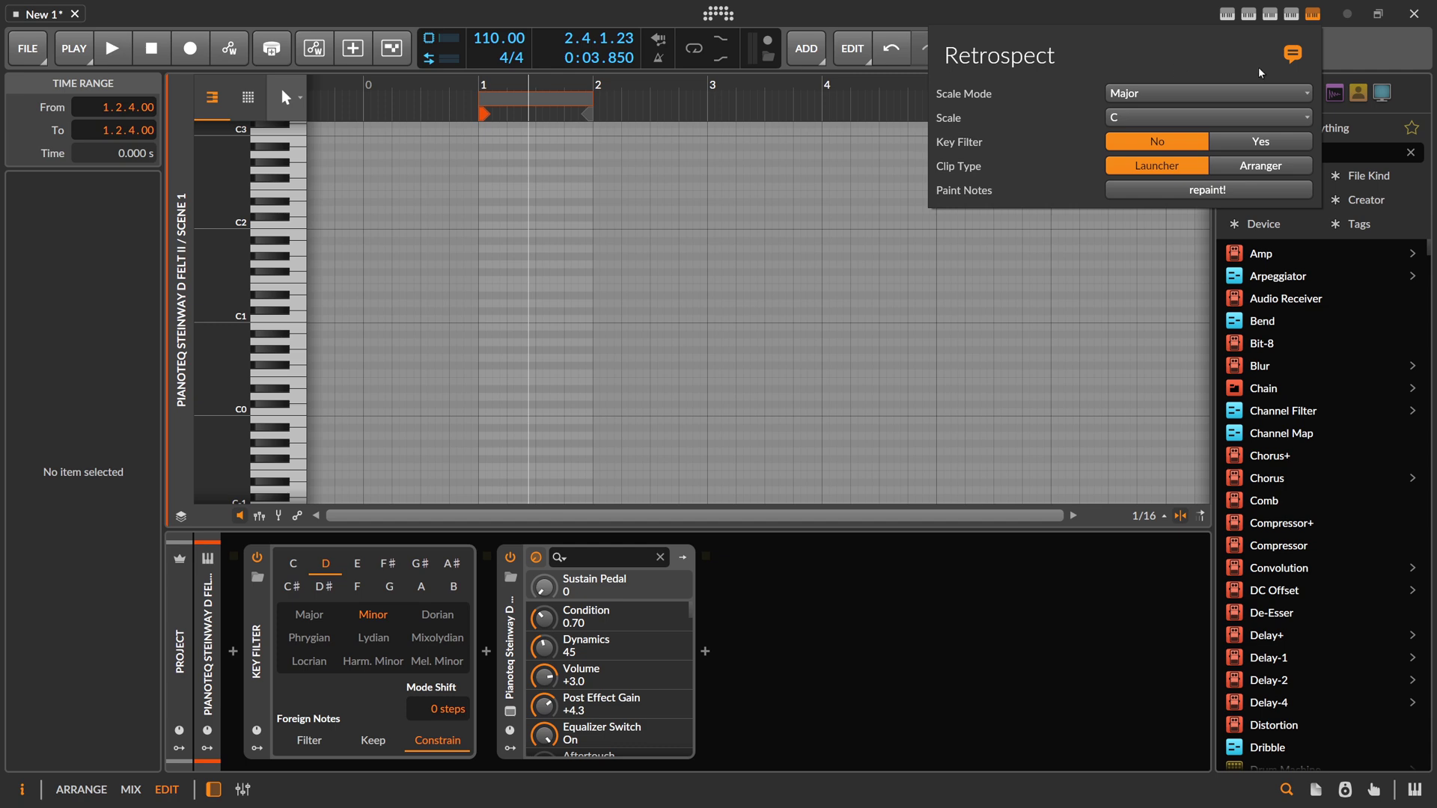